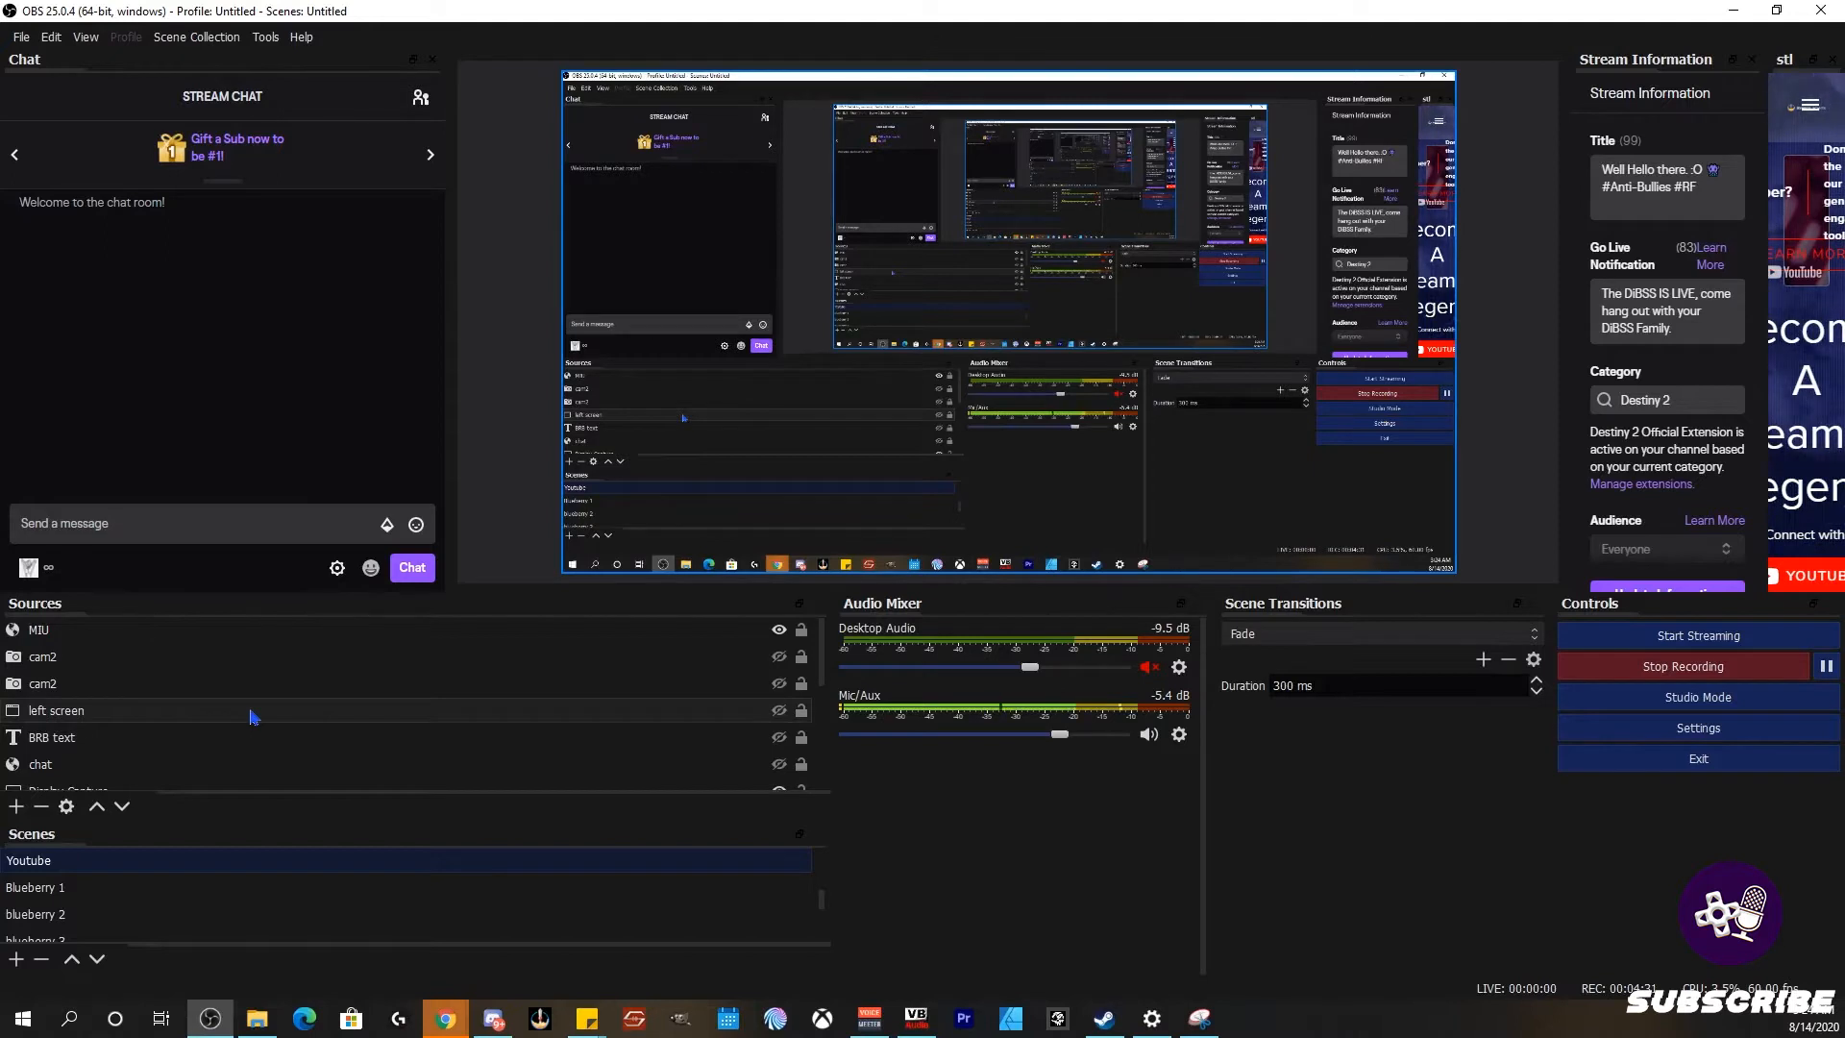
Step: Flash the BRB text overlay on and off repeatedly, leave it hidden, then open the add-source list
click(163, 738)
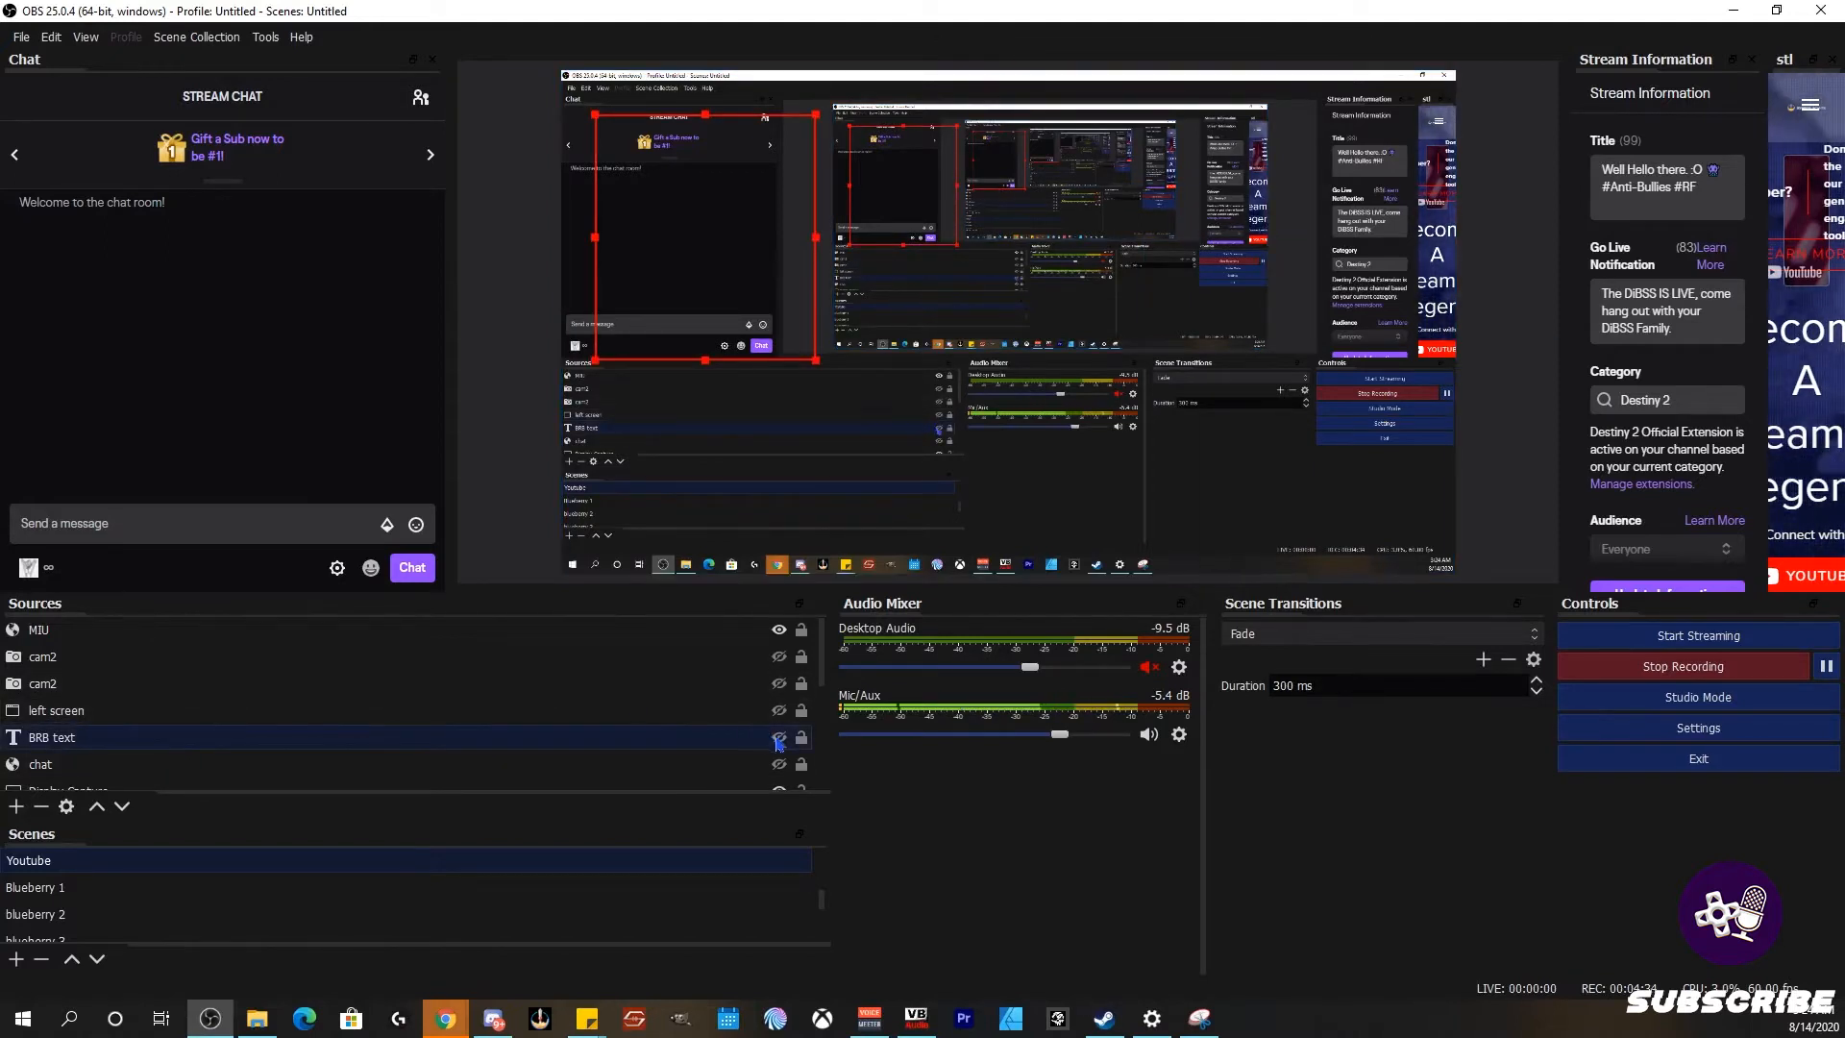
click(779, 739)
click(778, 739)
click(778, 738)
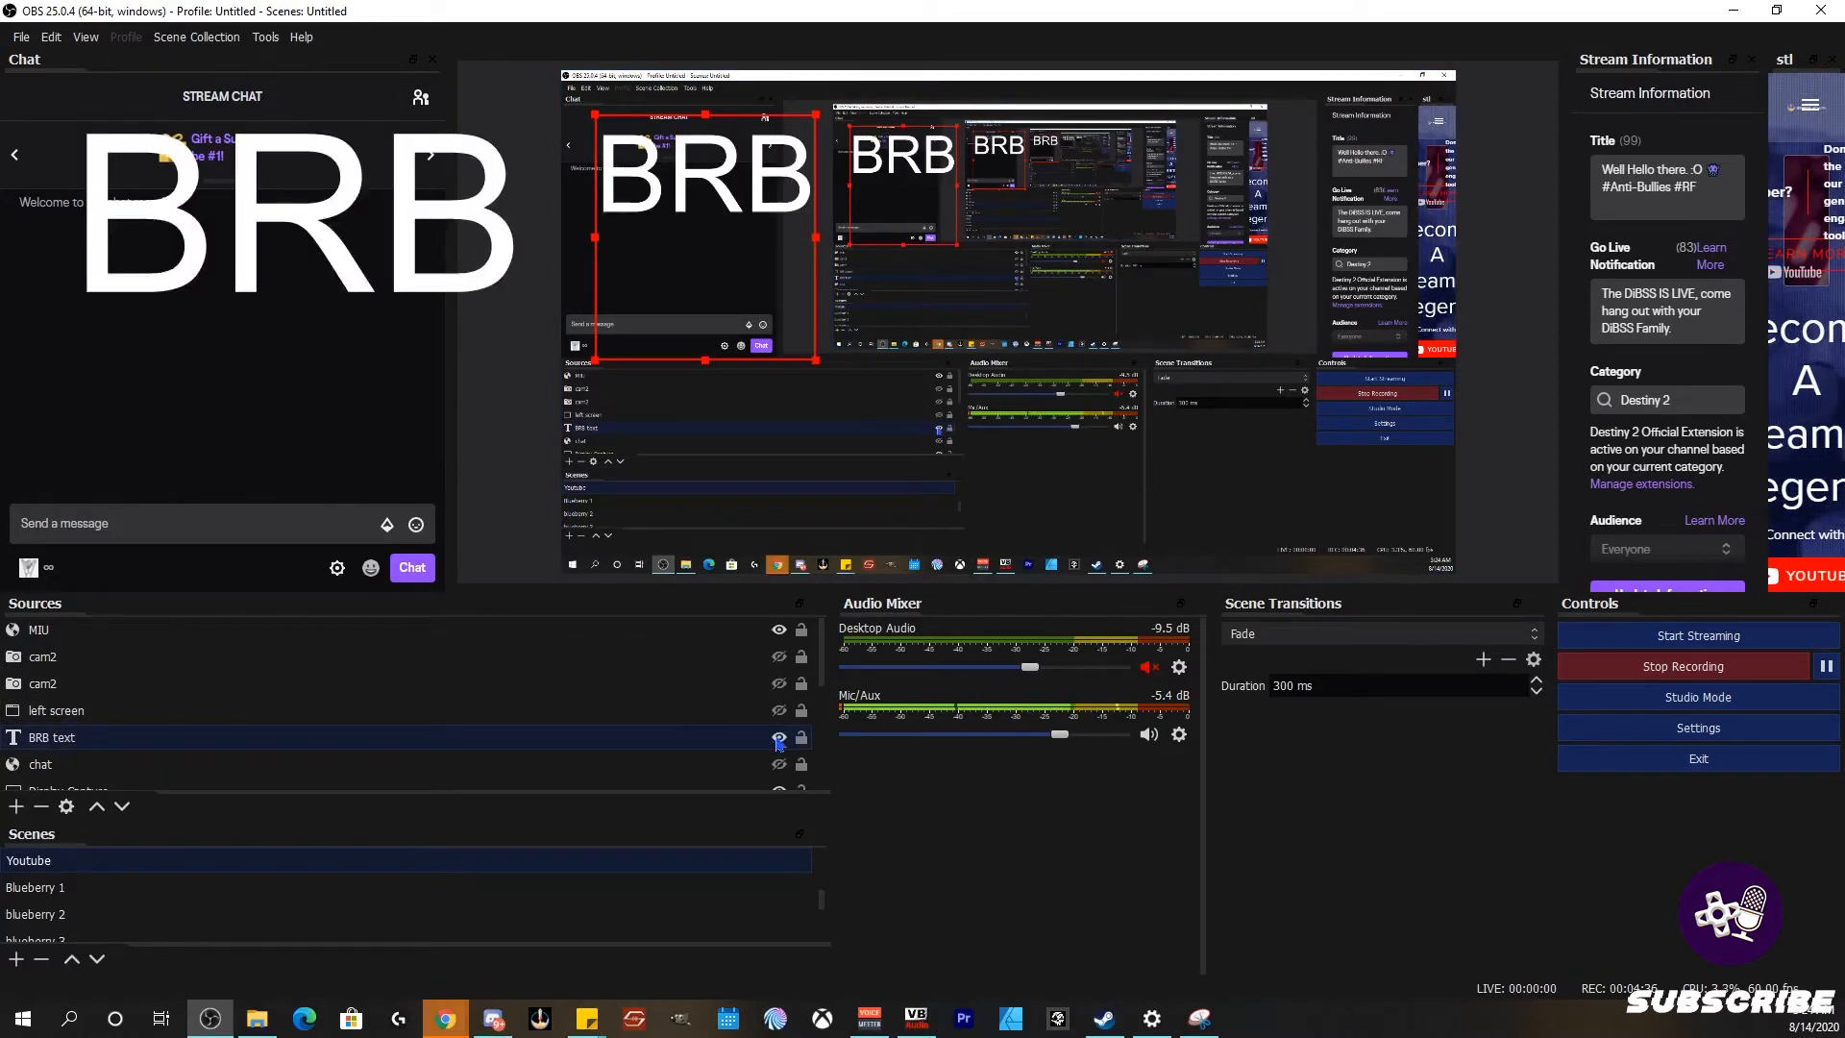
click(778, 738)
click(778, 738)
click(778, 738)
click(779, 738)
click(778, 738)
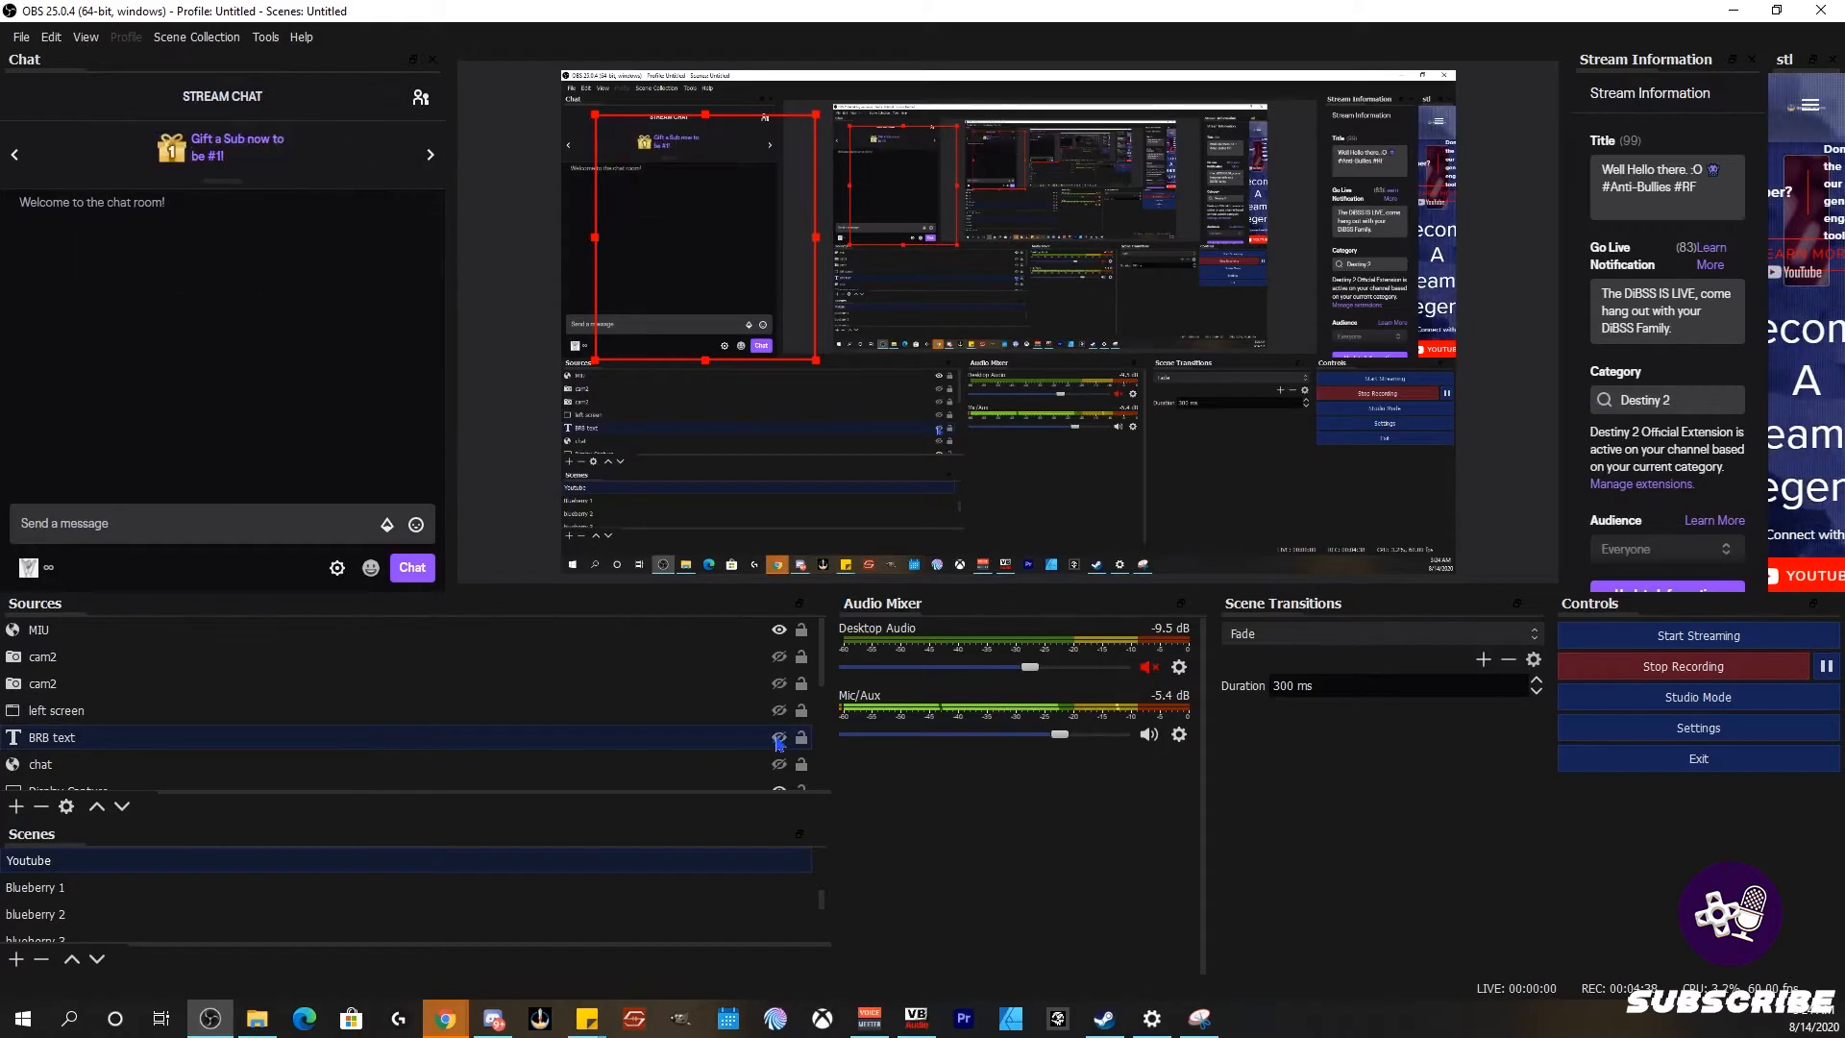
click(779, 738)
click(778, 738)
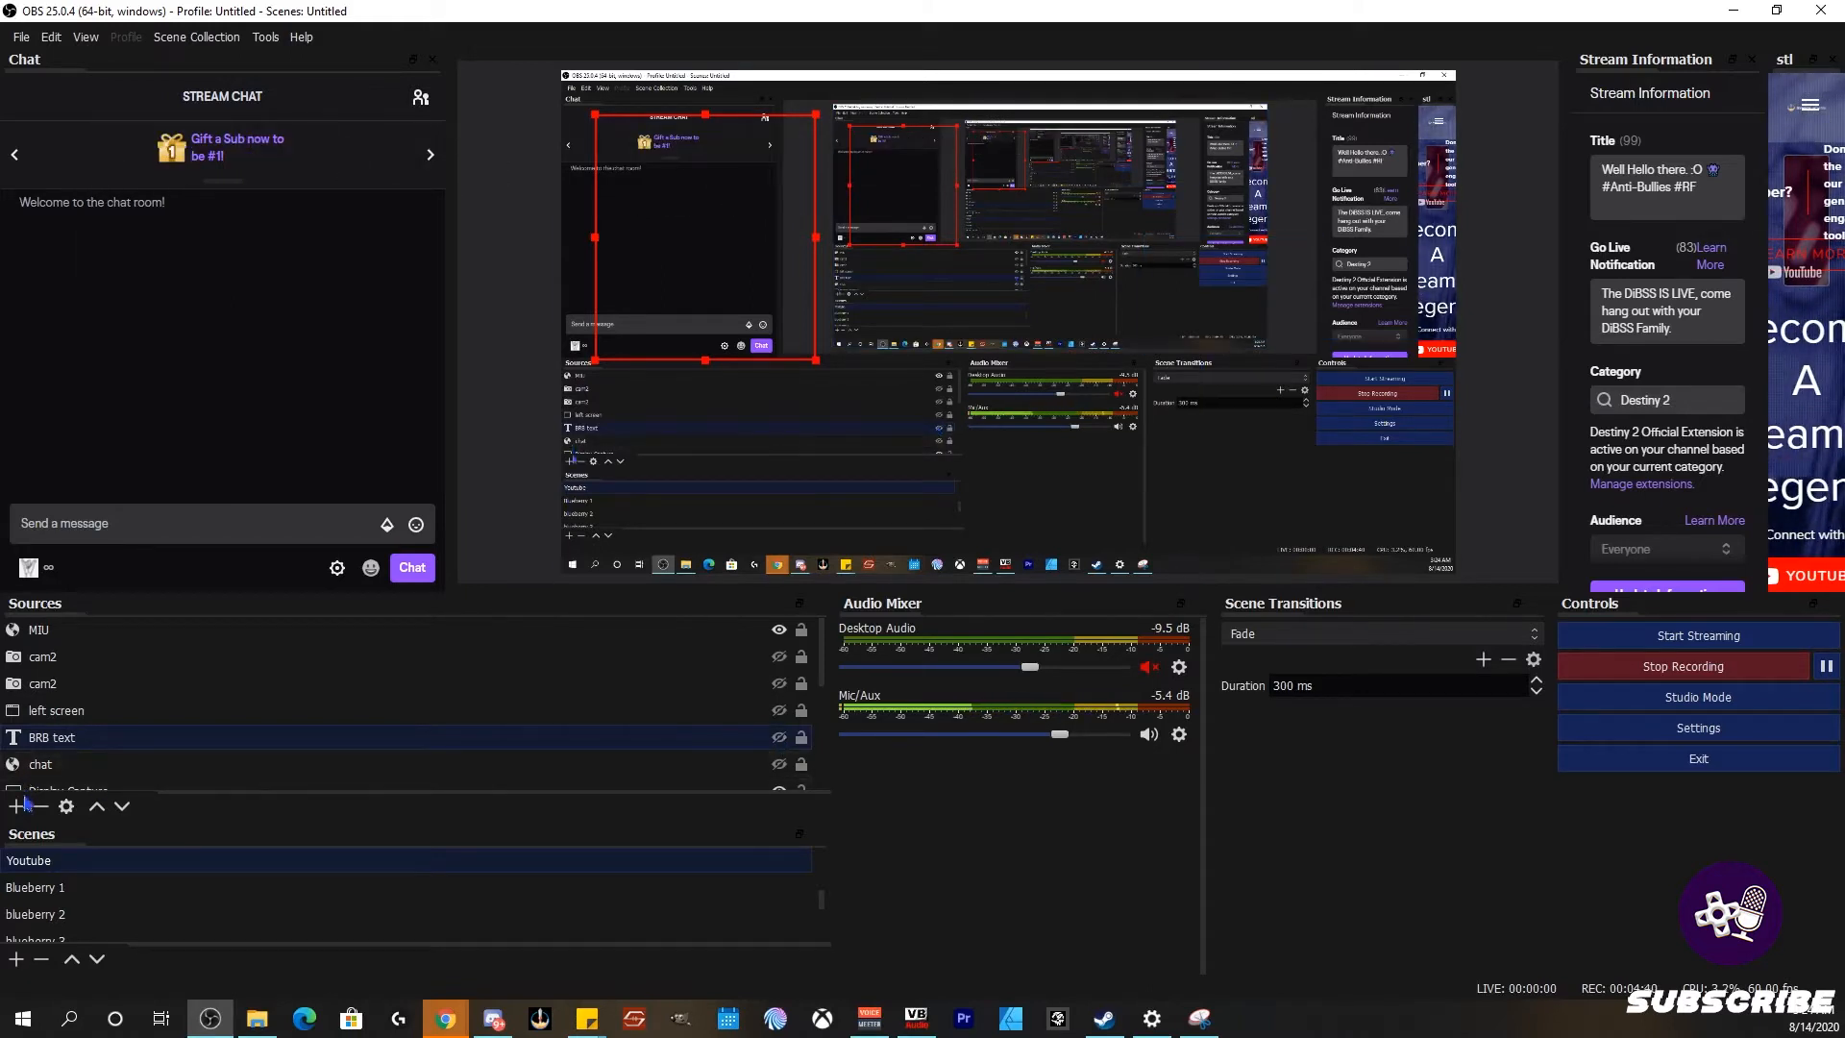
click(26, 805)
Step: Start a Text (GDI+) source, switch to Add Existing, then cancel the dialog
click(87, 651)
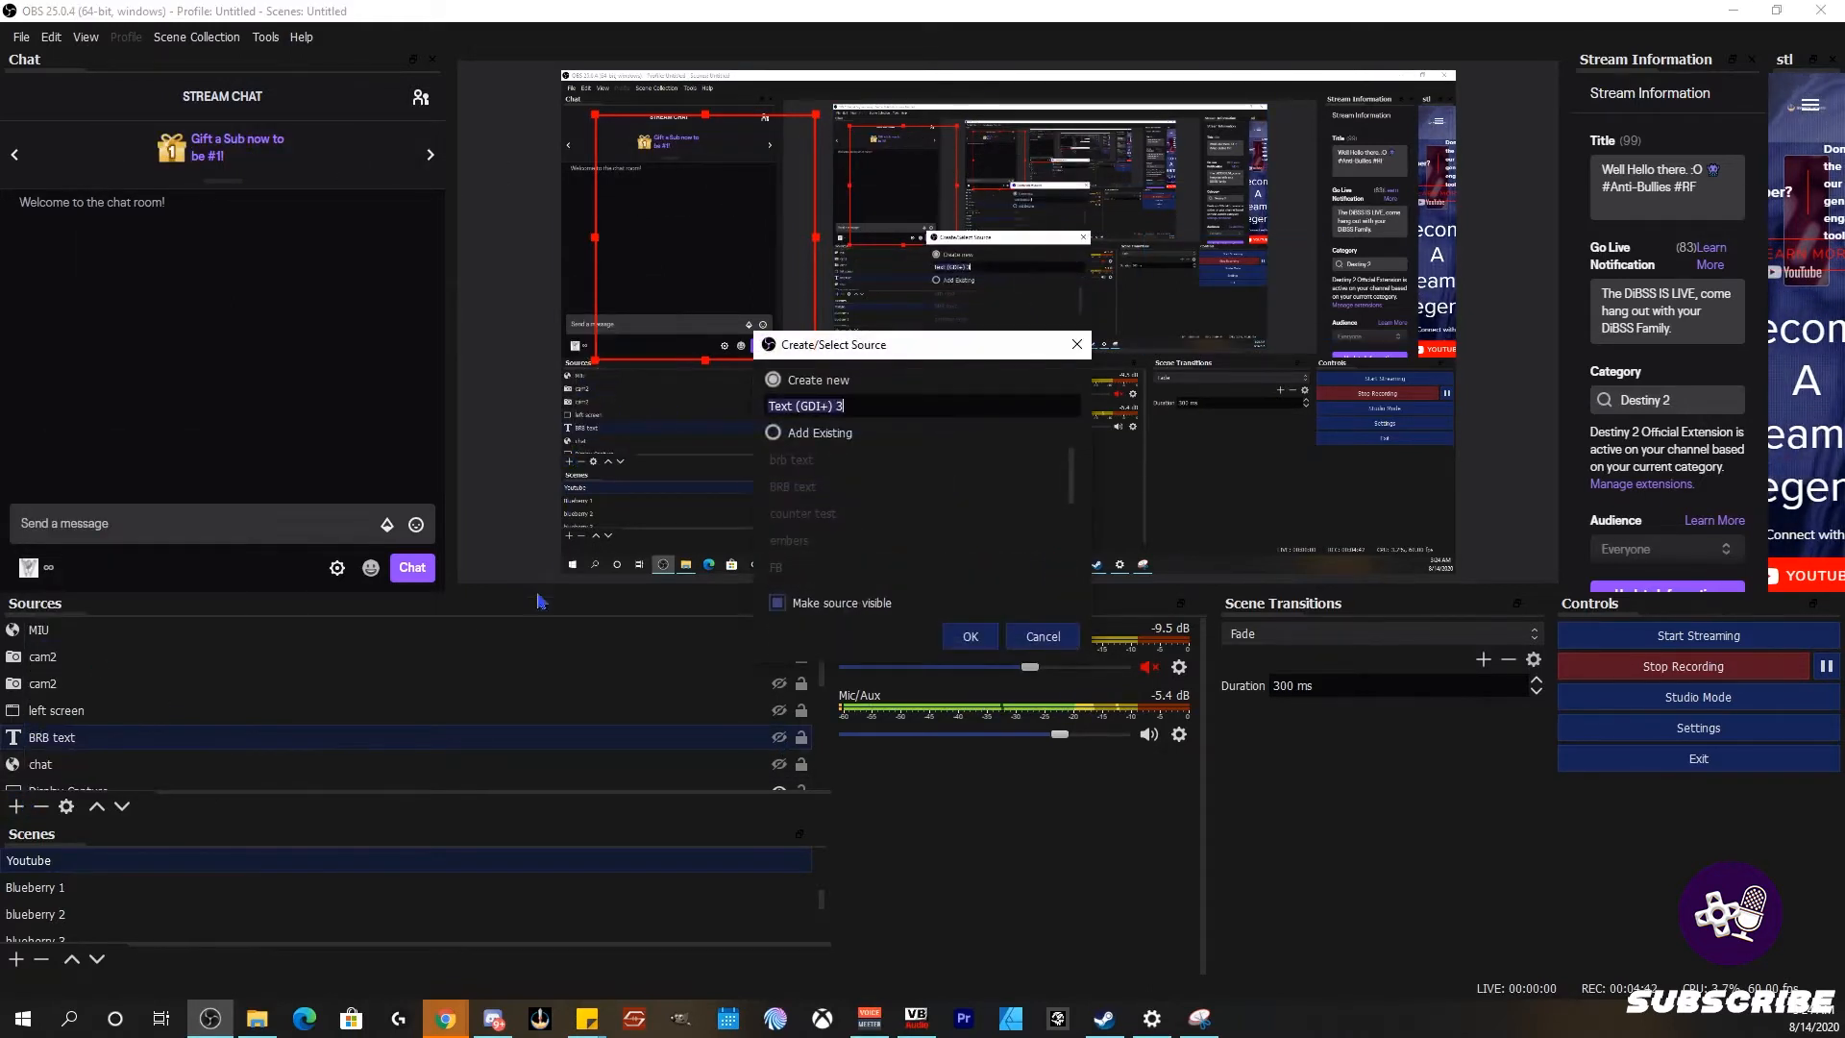
click(774, 433)
click(1044, 636)
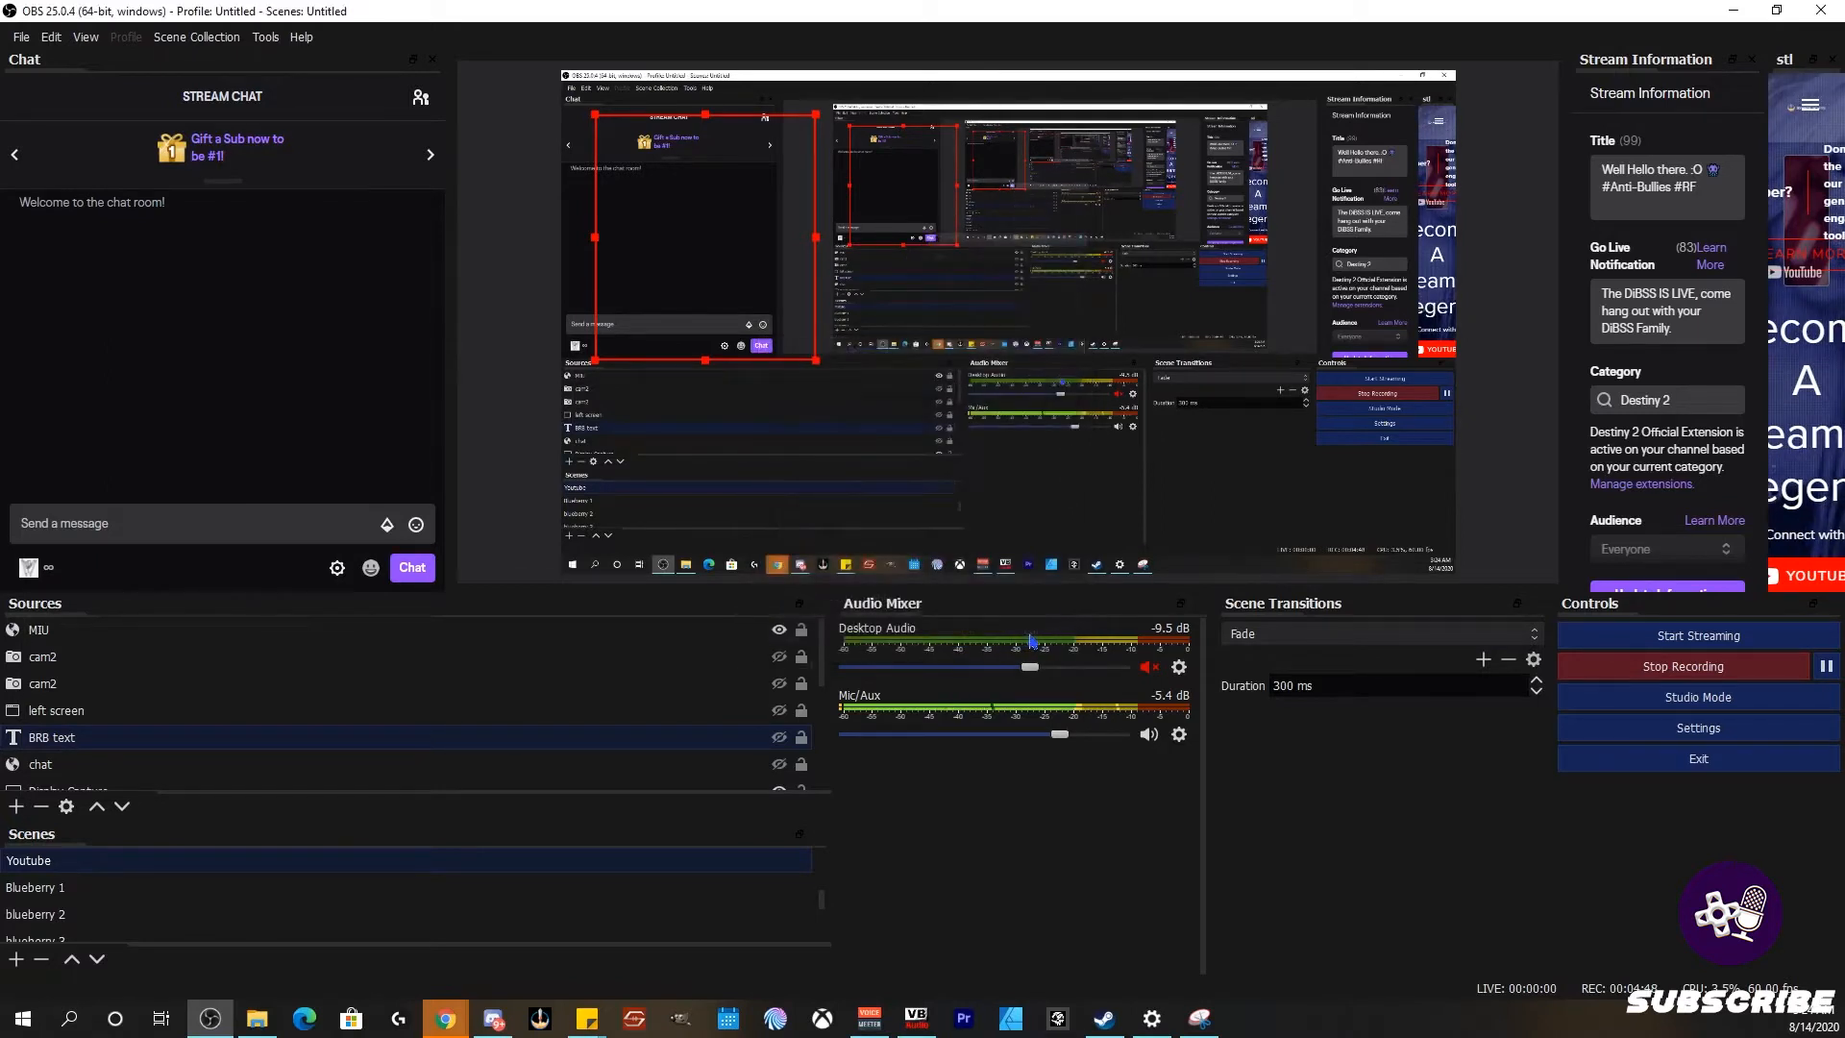
Step: Start an Image source instead and dismiss its dialog with Escape
click(17, 805)
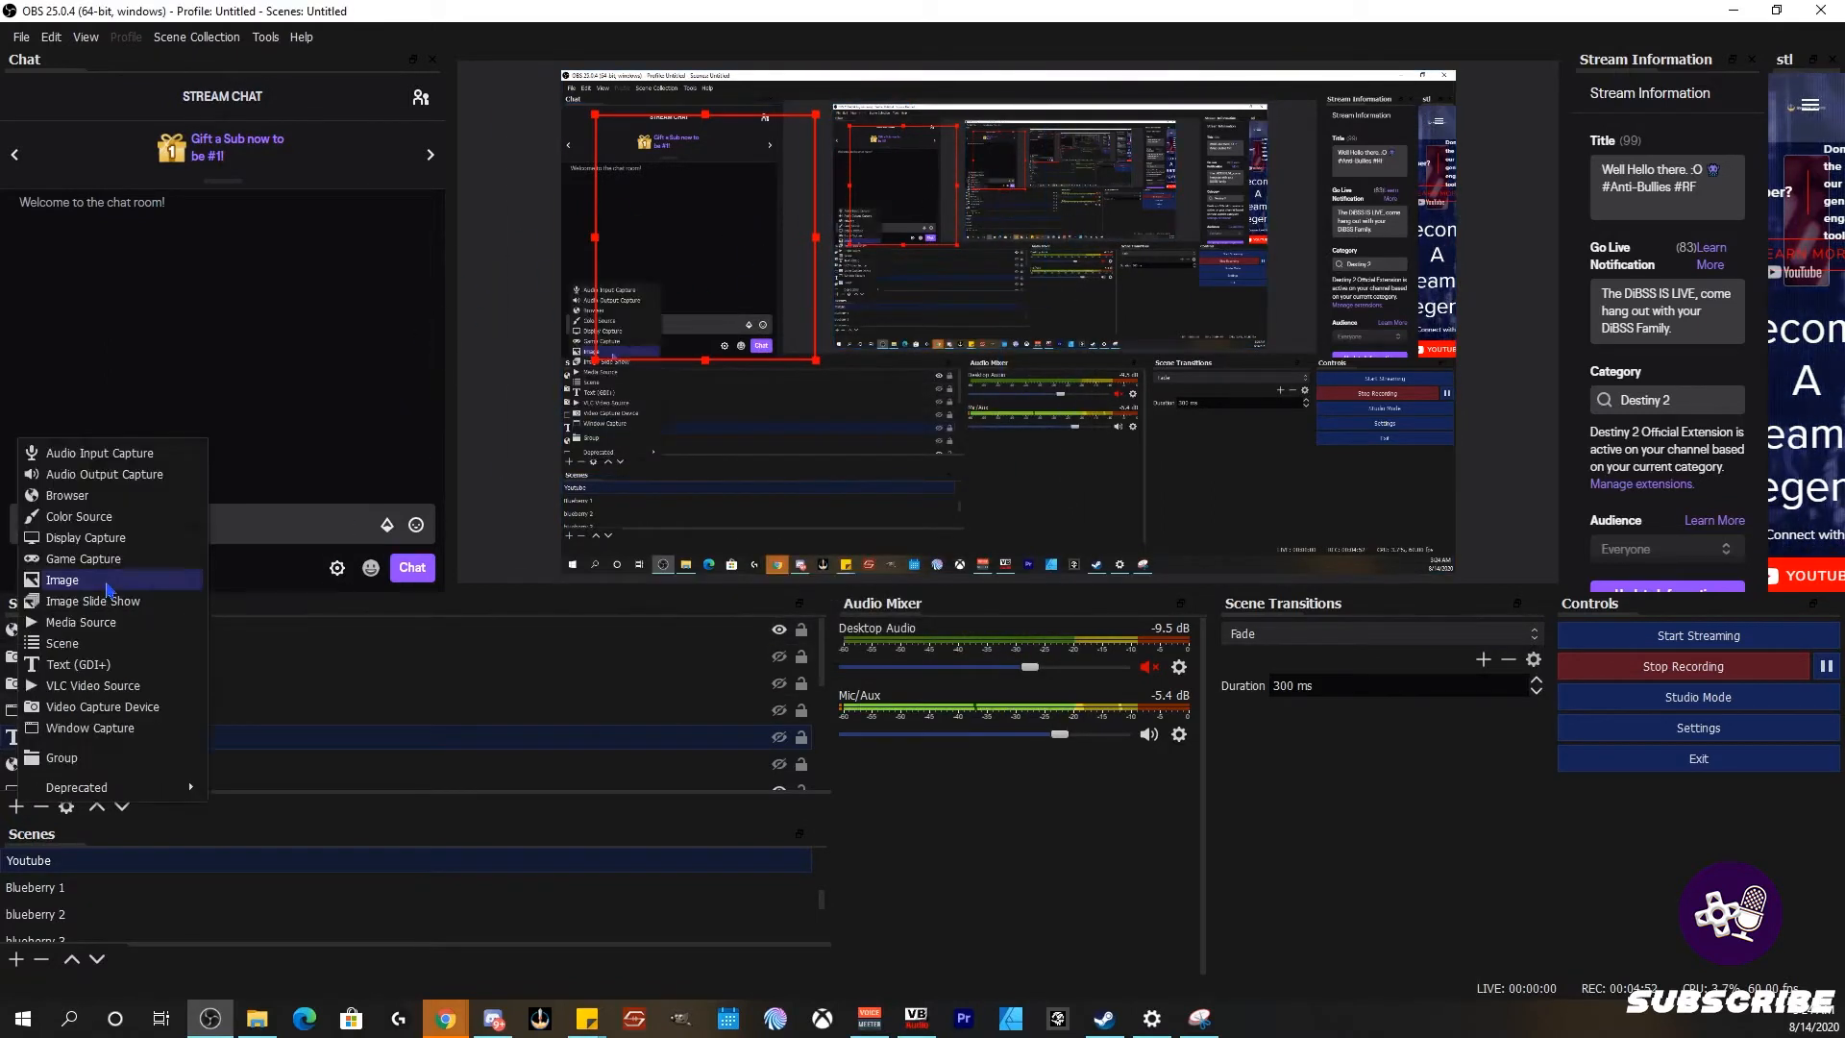
click(62, 581)
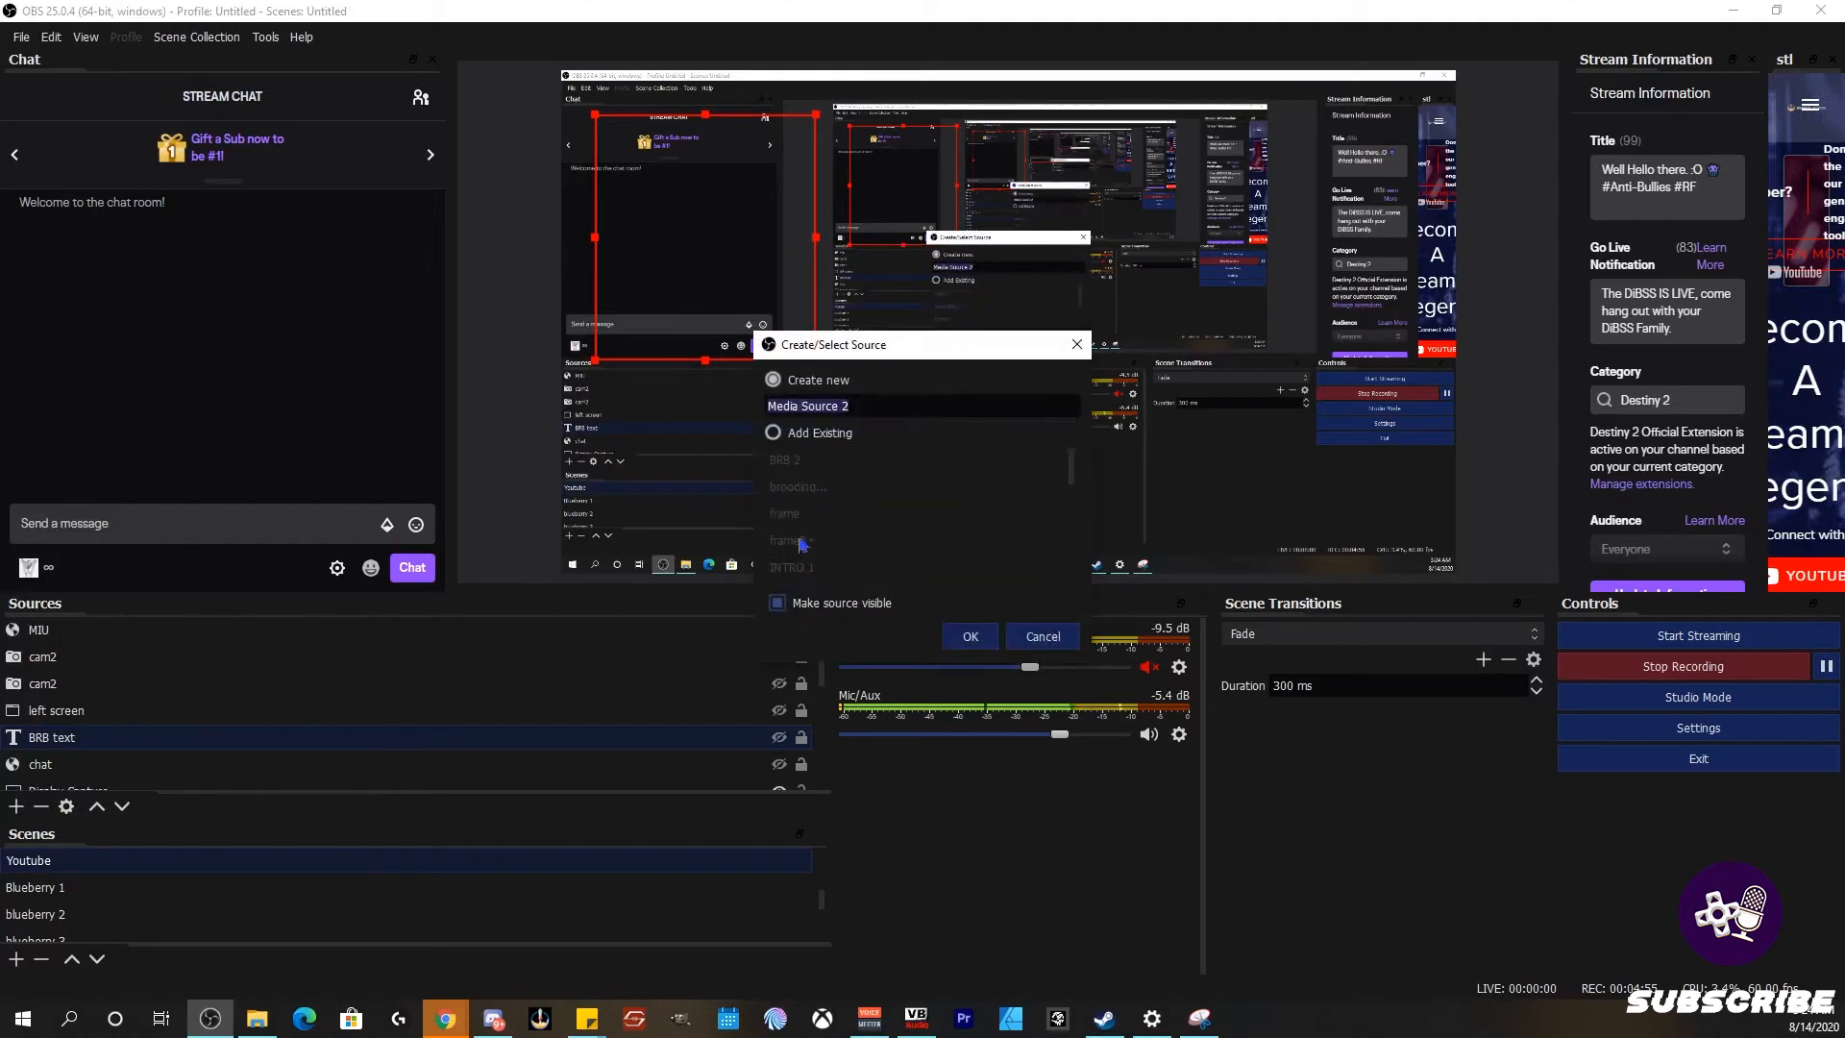
key(Escape)
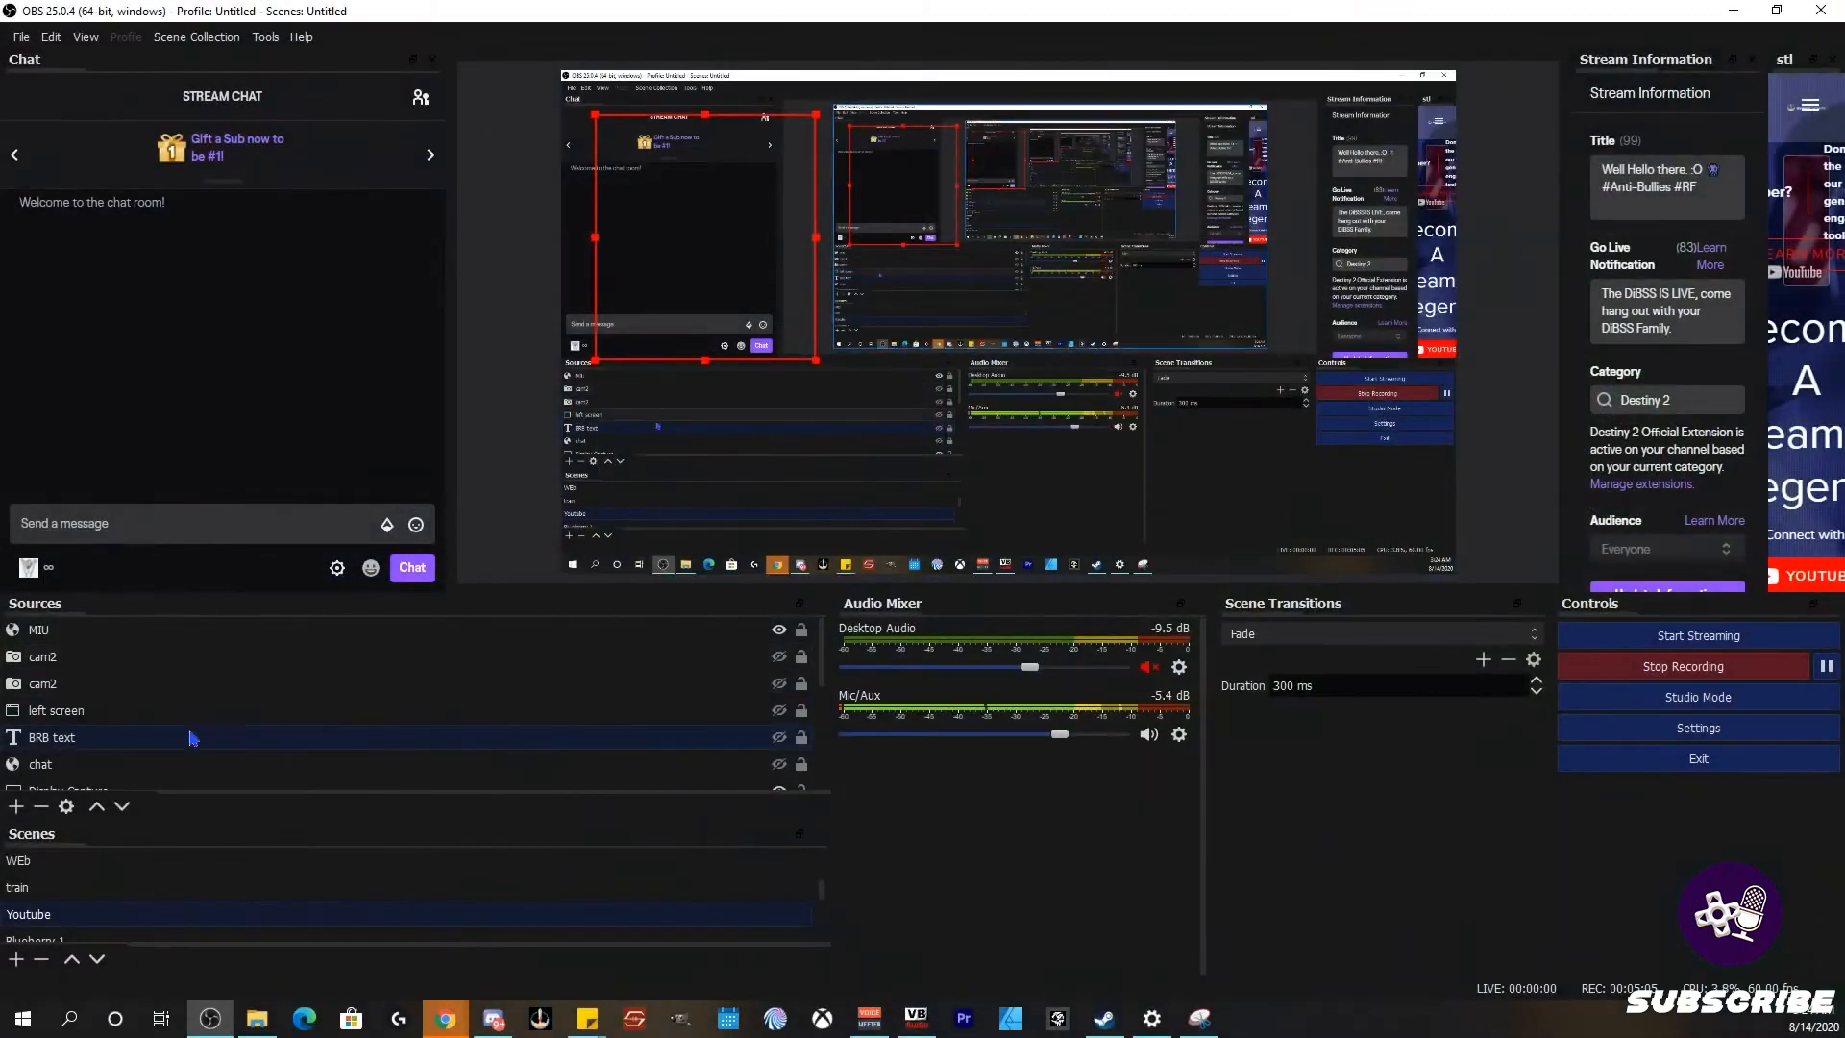
scroll(170, 882, down, 1)
scroll(170, 881, up, 1)
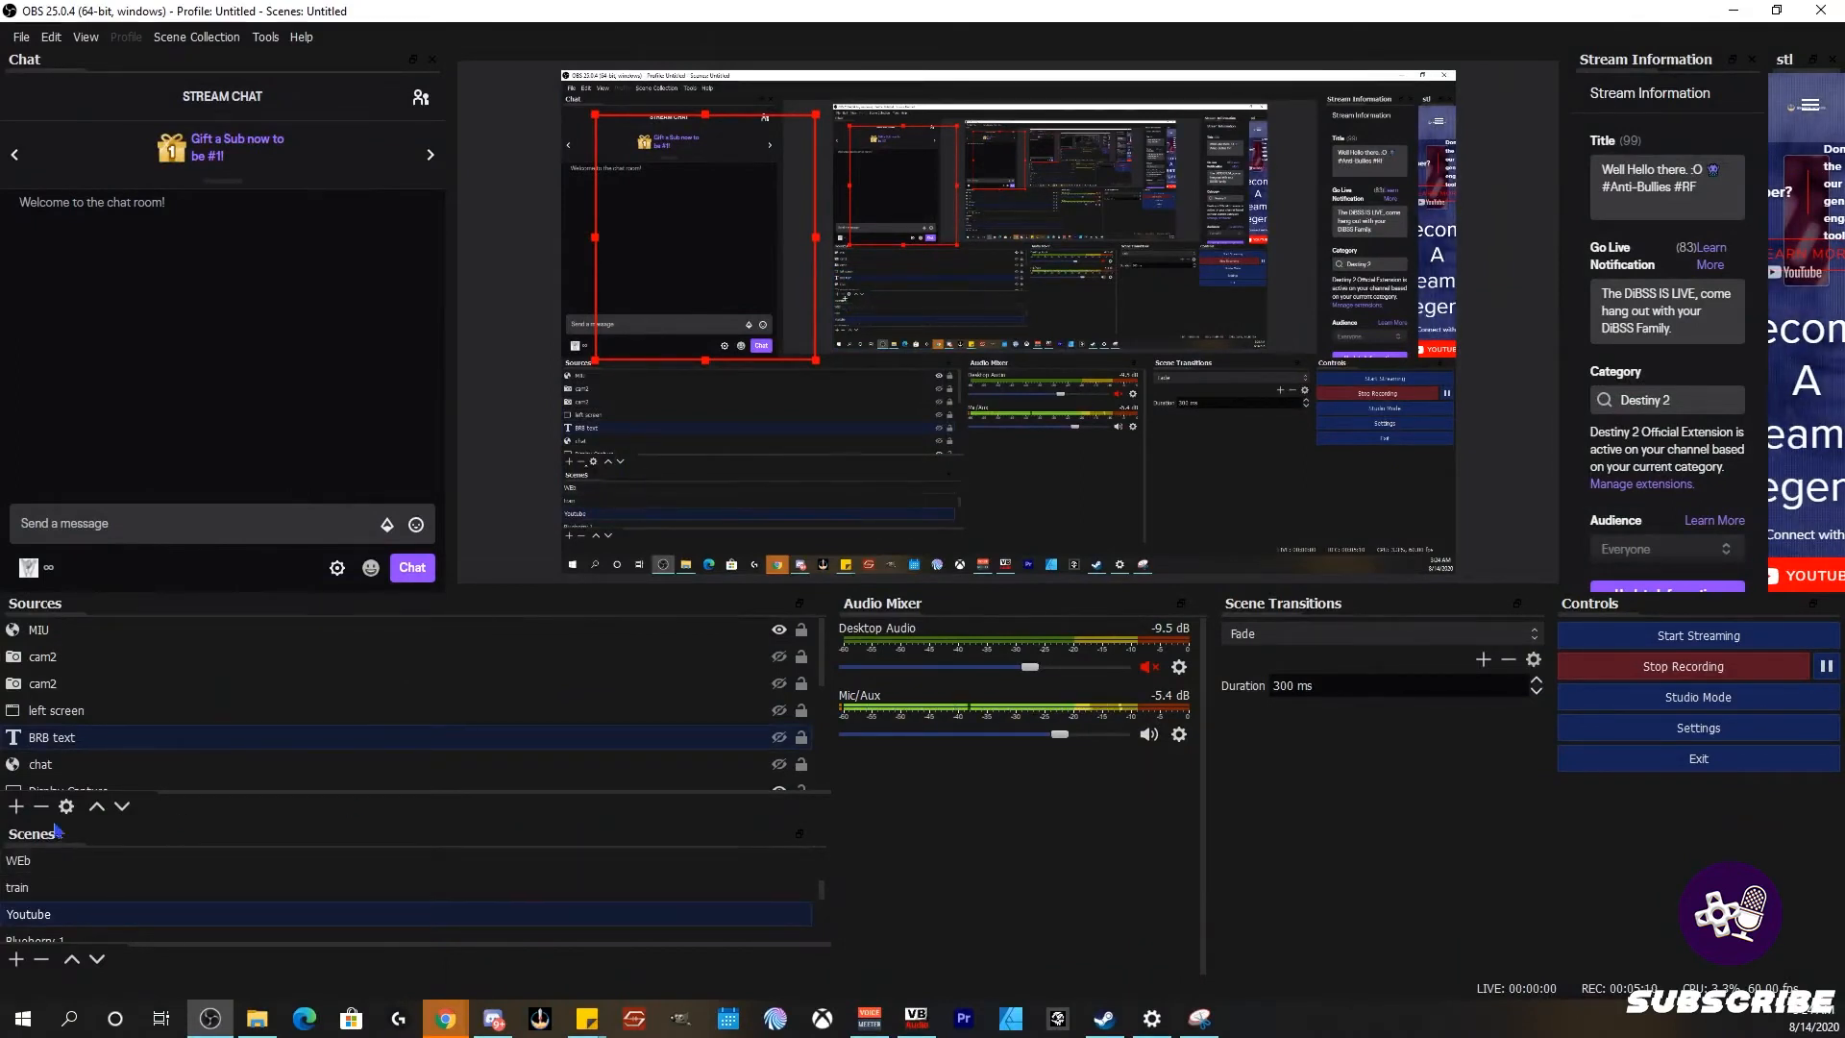
scroll(67, 864, up, 1)
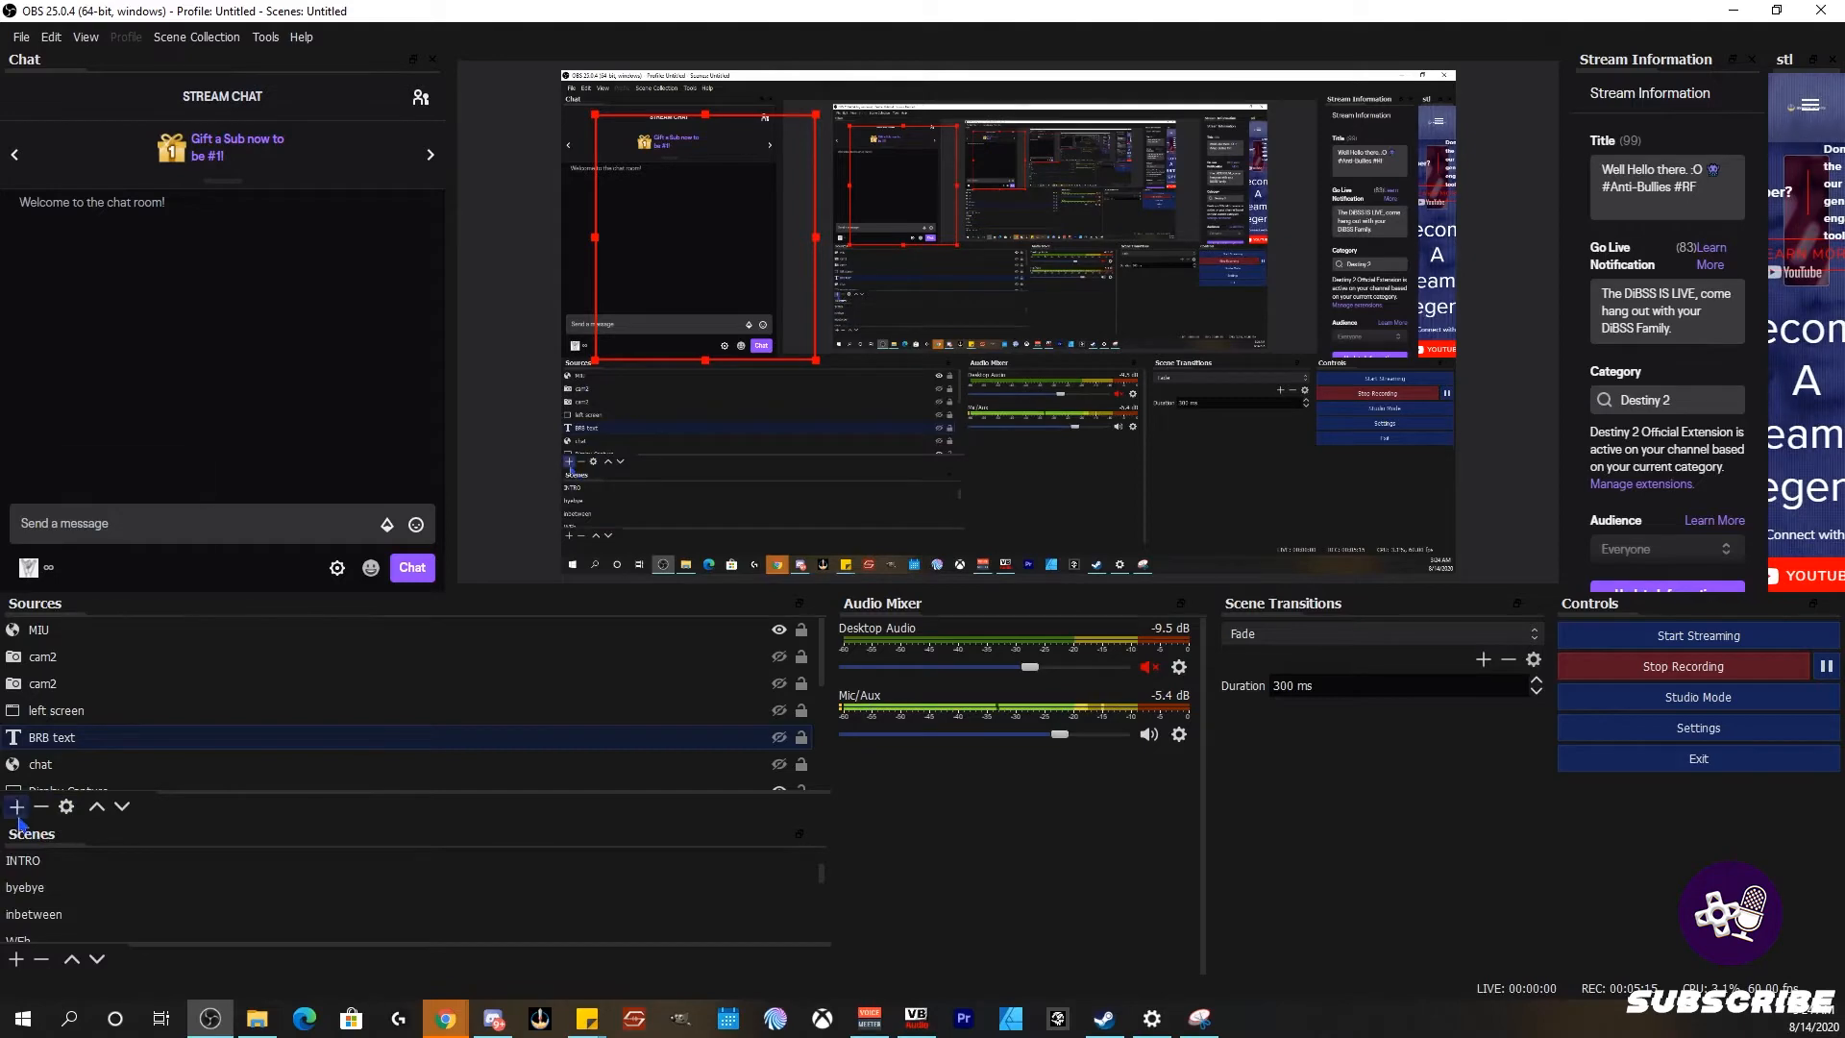
Step: Create a media source named Media Source 2, opening Browse but choosing no file
click(16, 806)
click(82, 635)
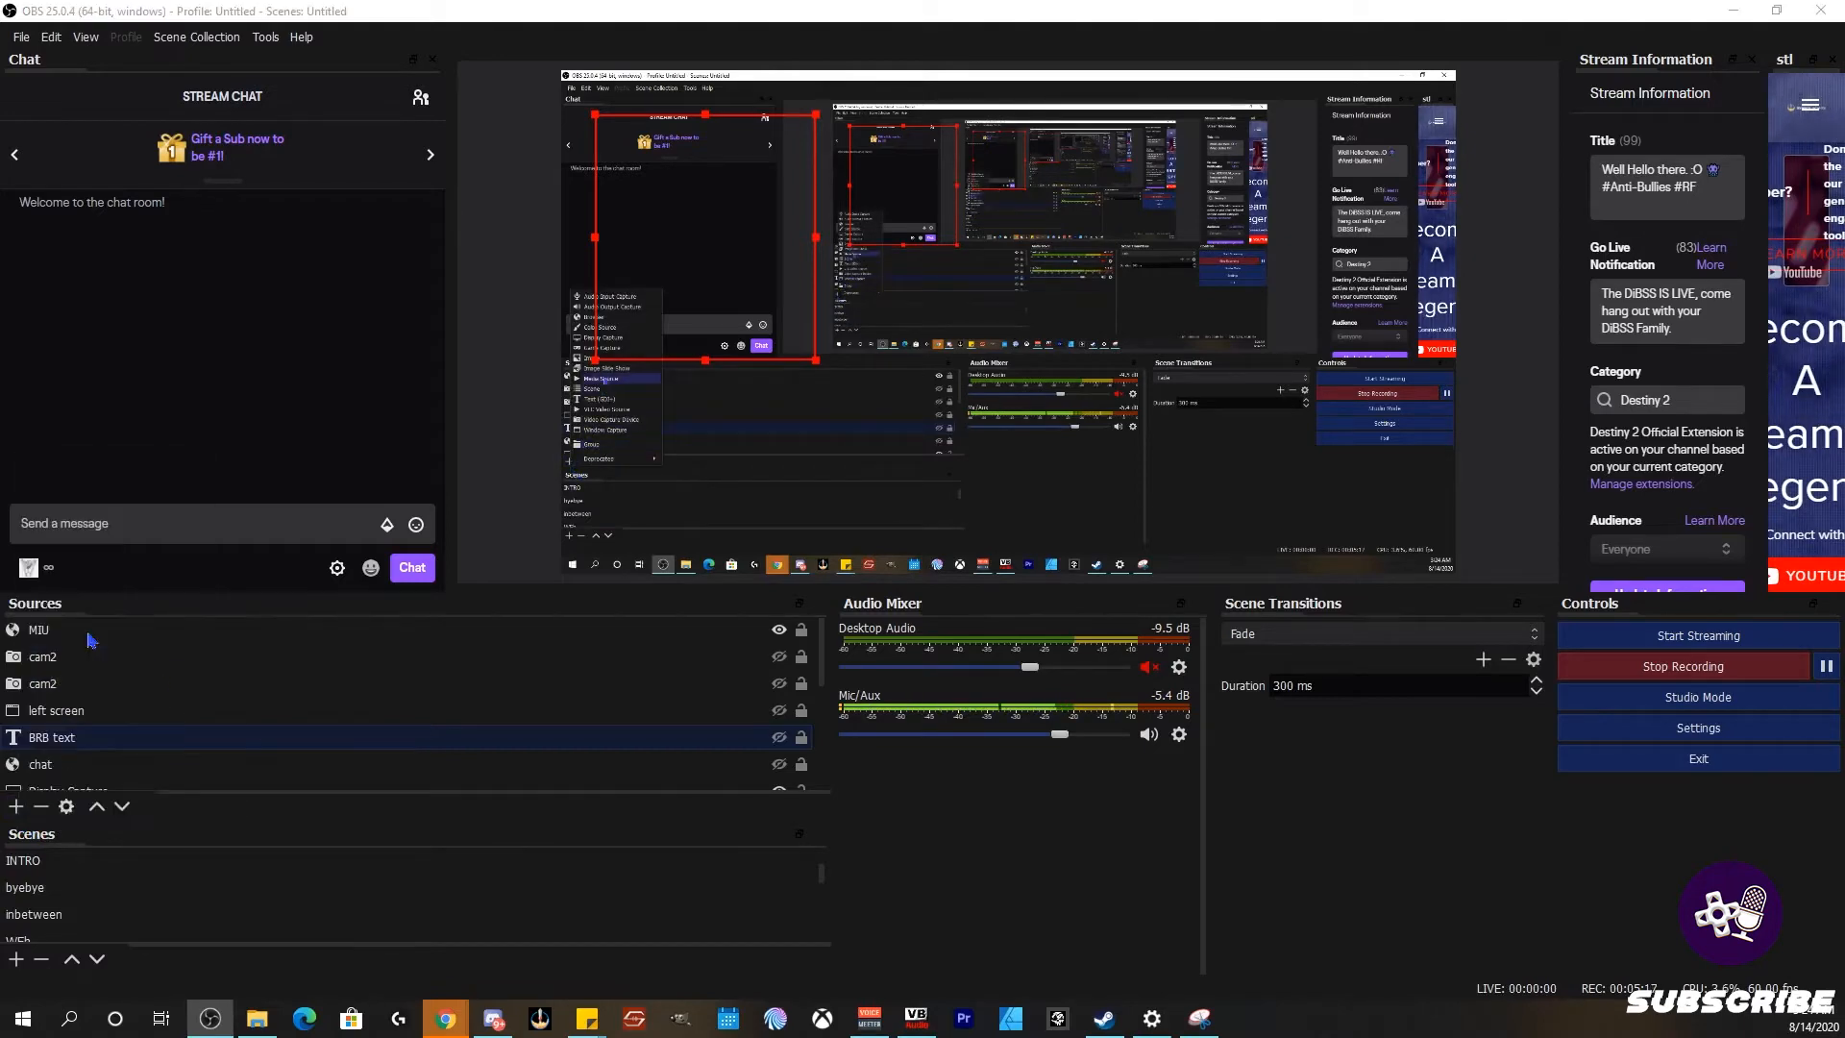
click(970, 637)
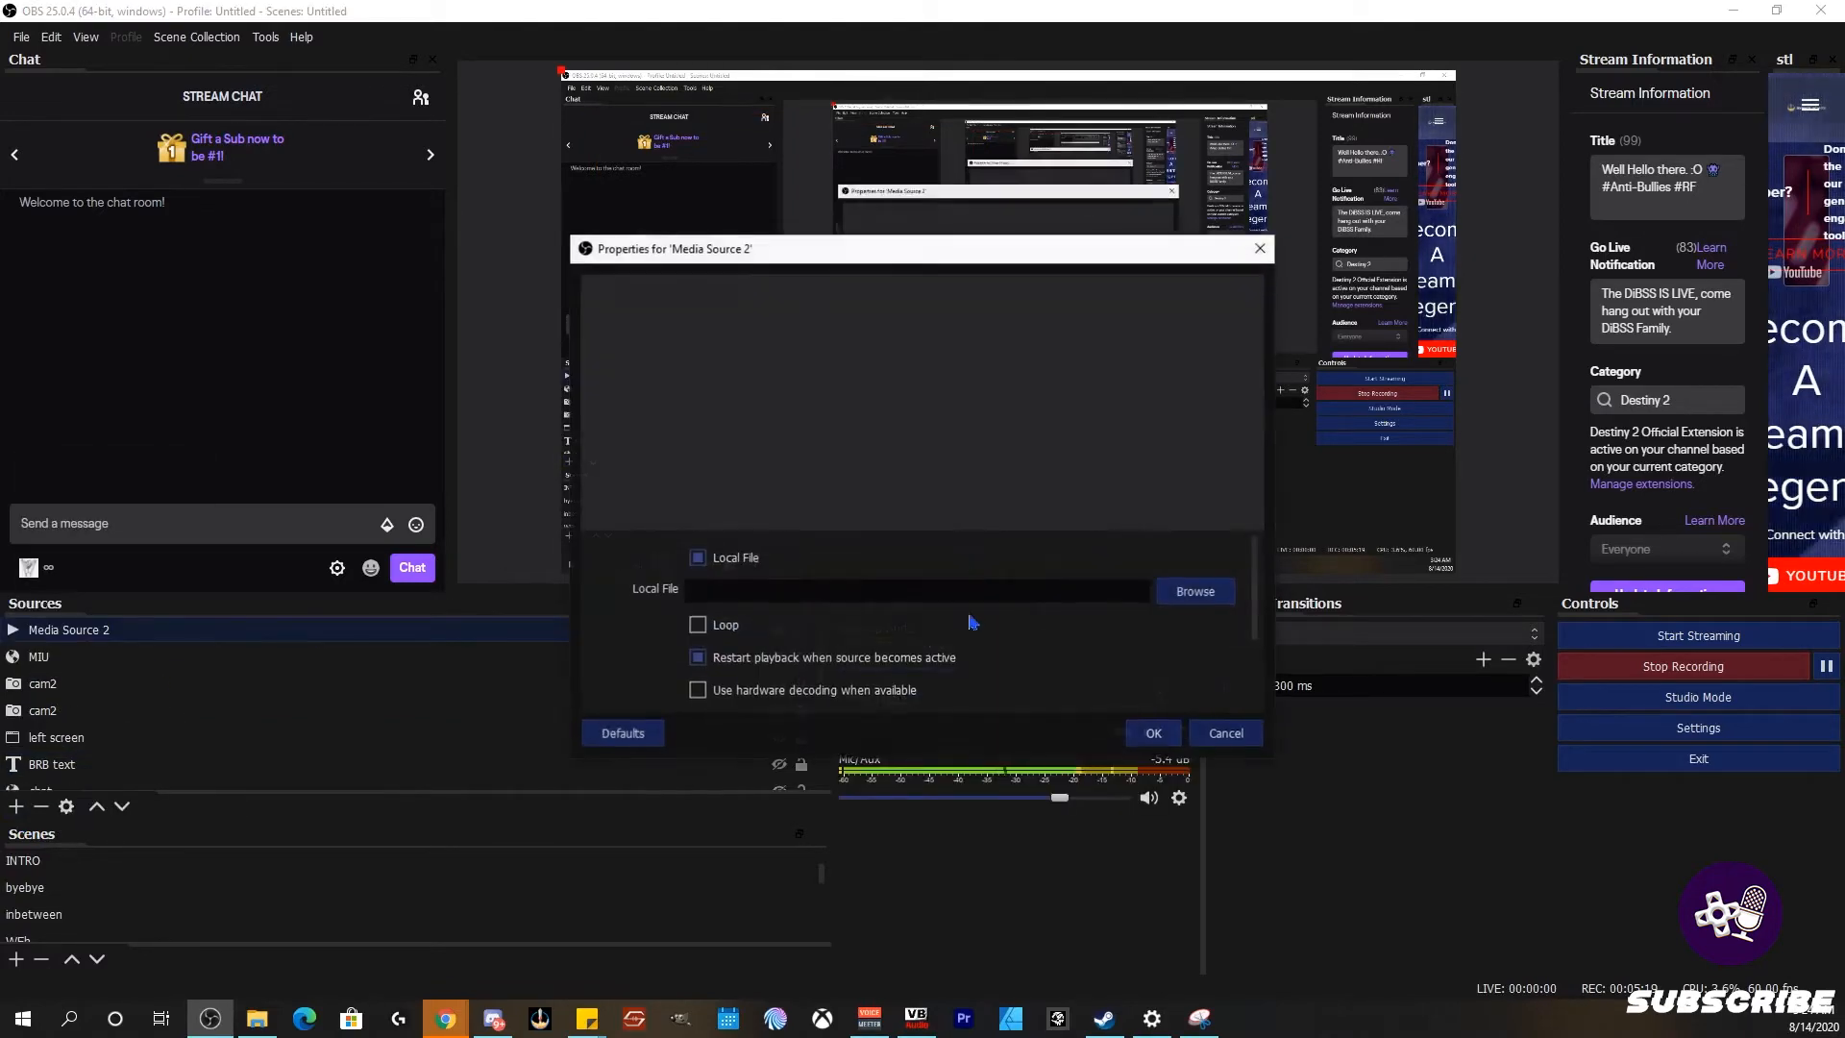
click(1195, 591)
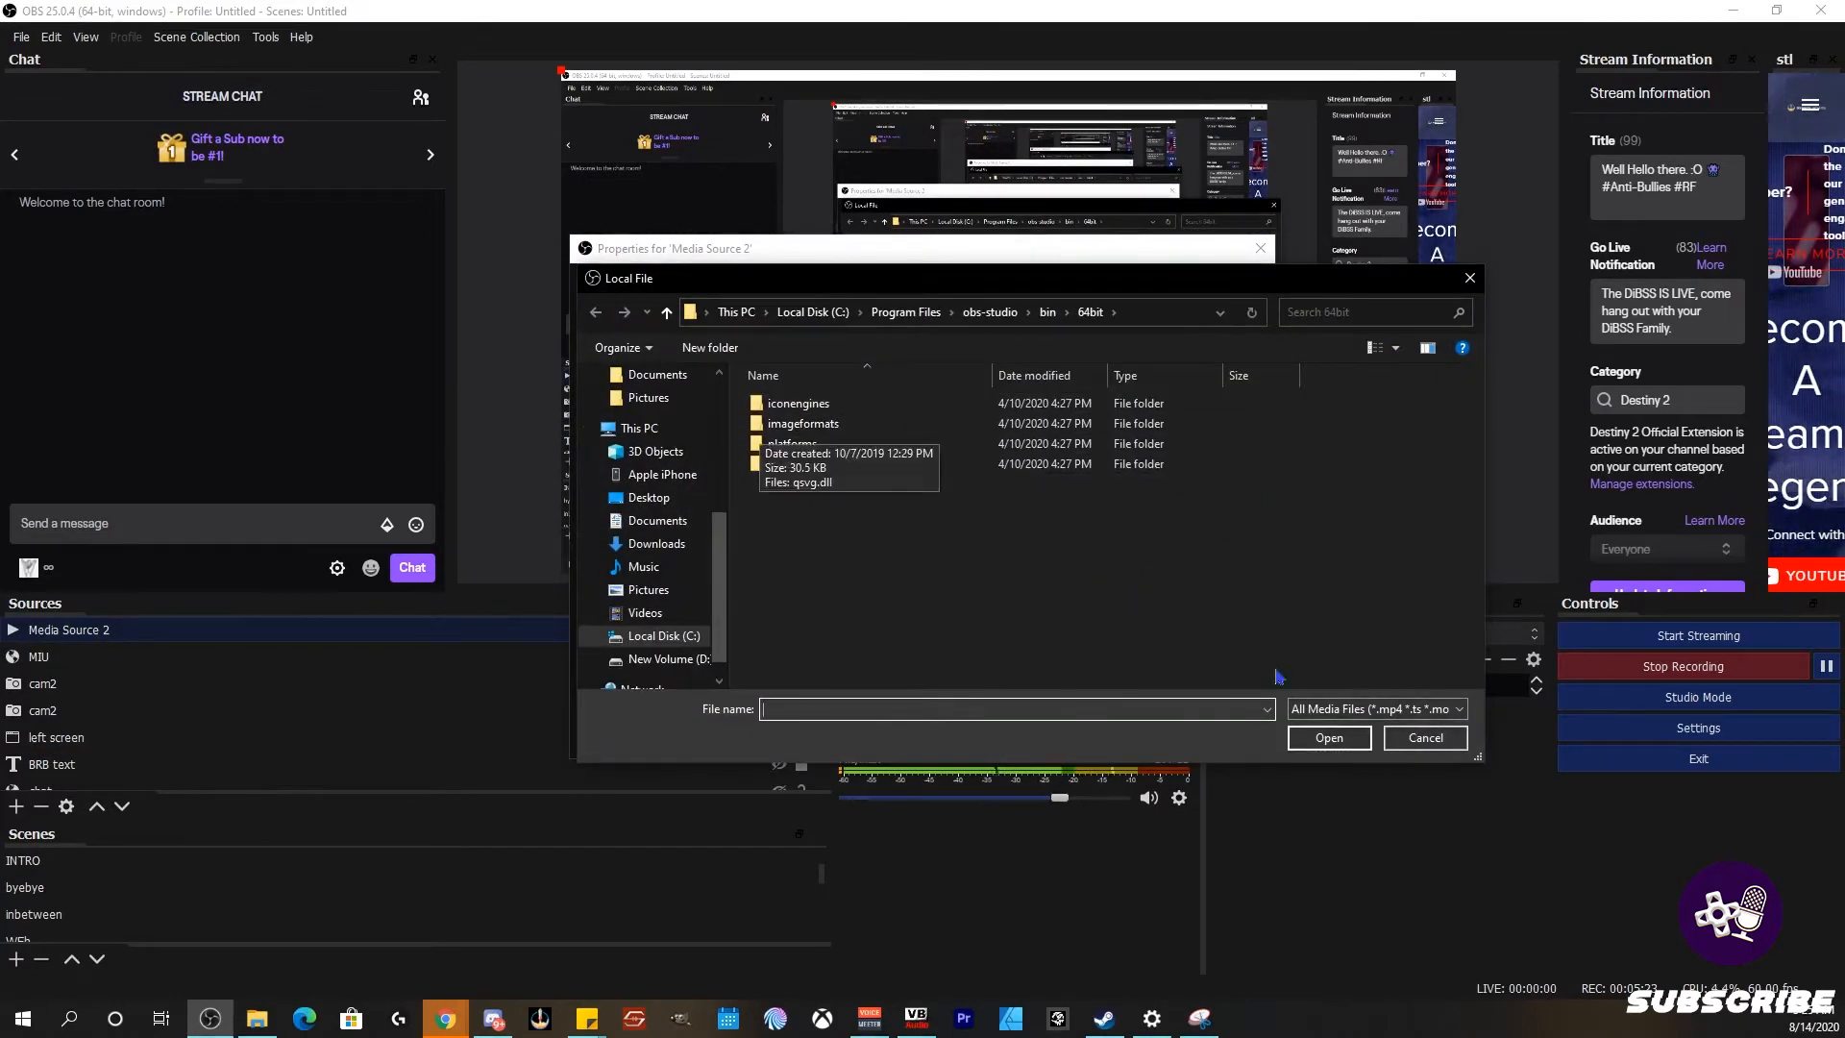
click(1423, 738)
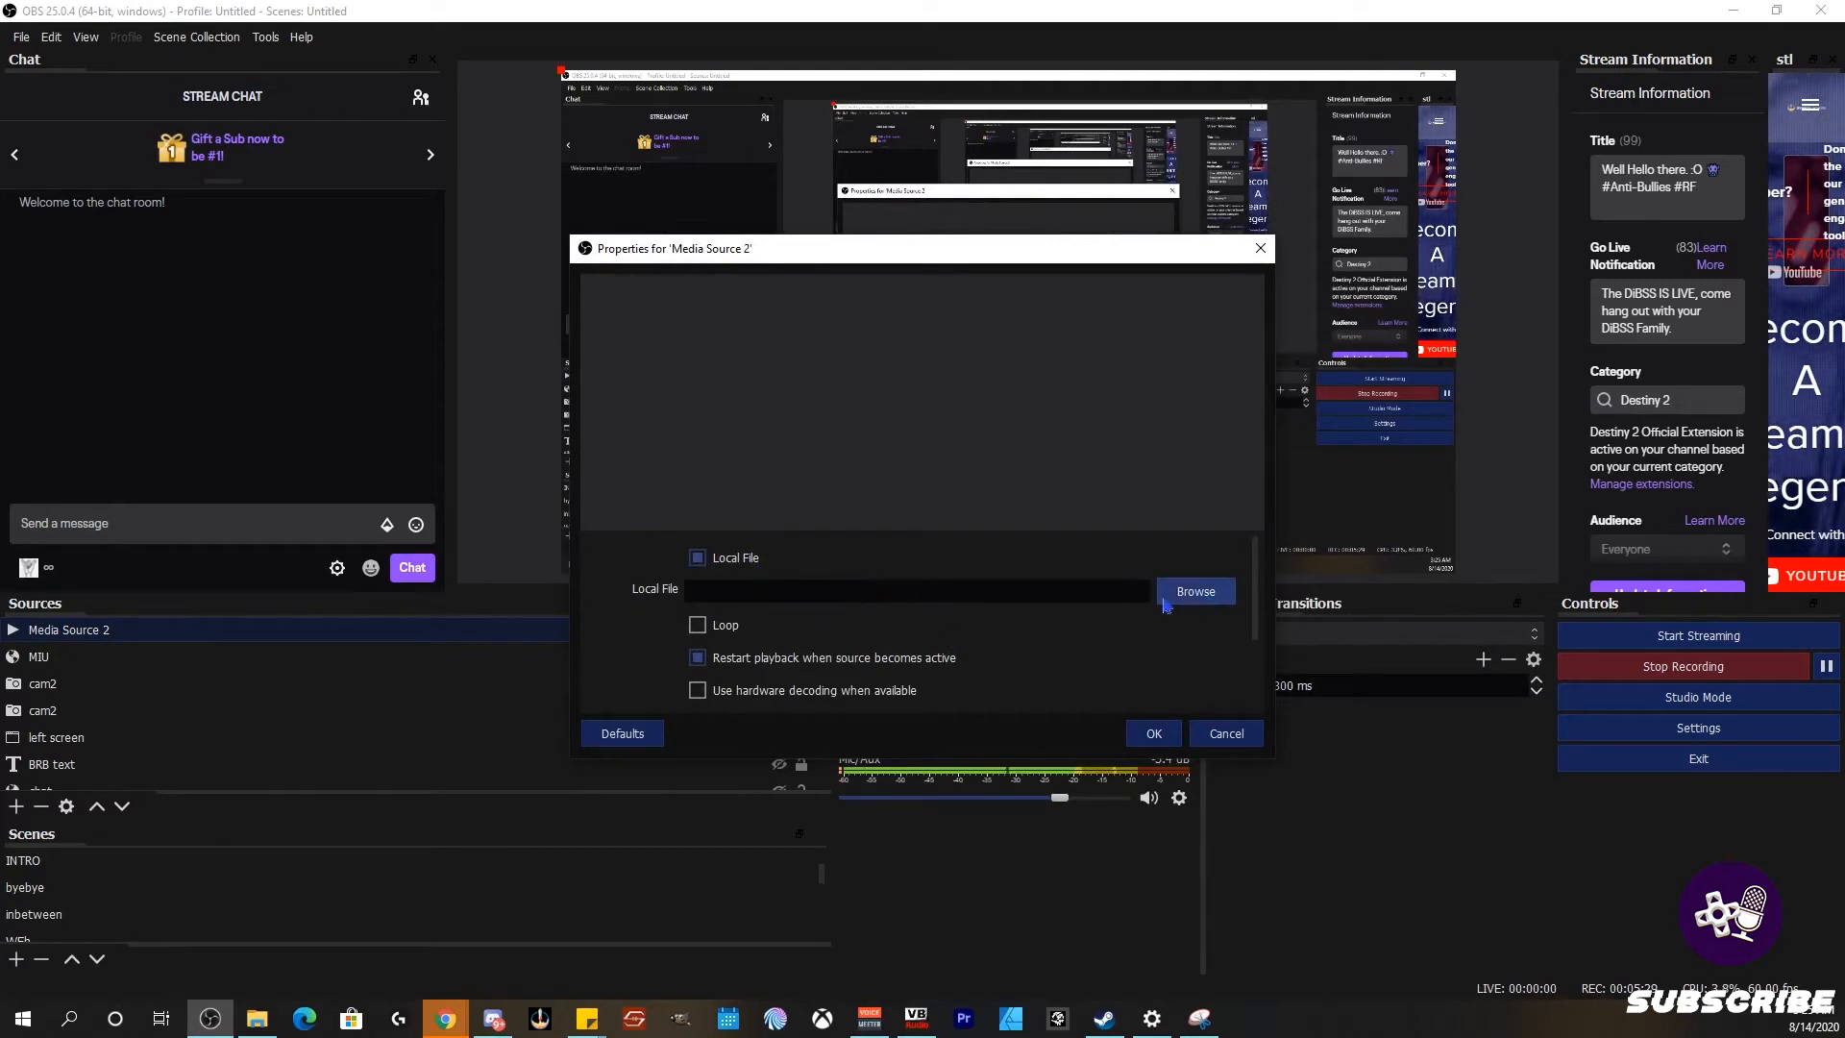
Step: Enable Loop for Media Source 2 and confirm its properties
click(722, 625)
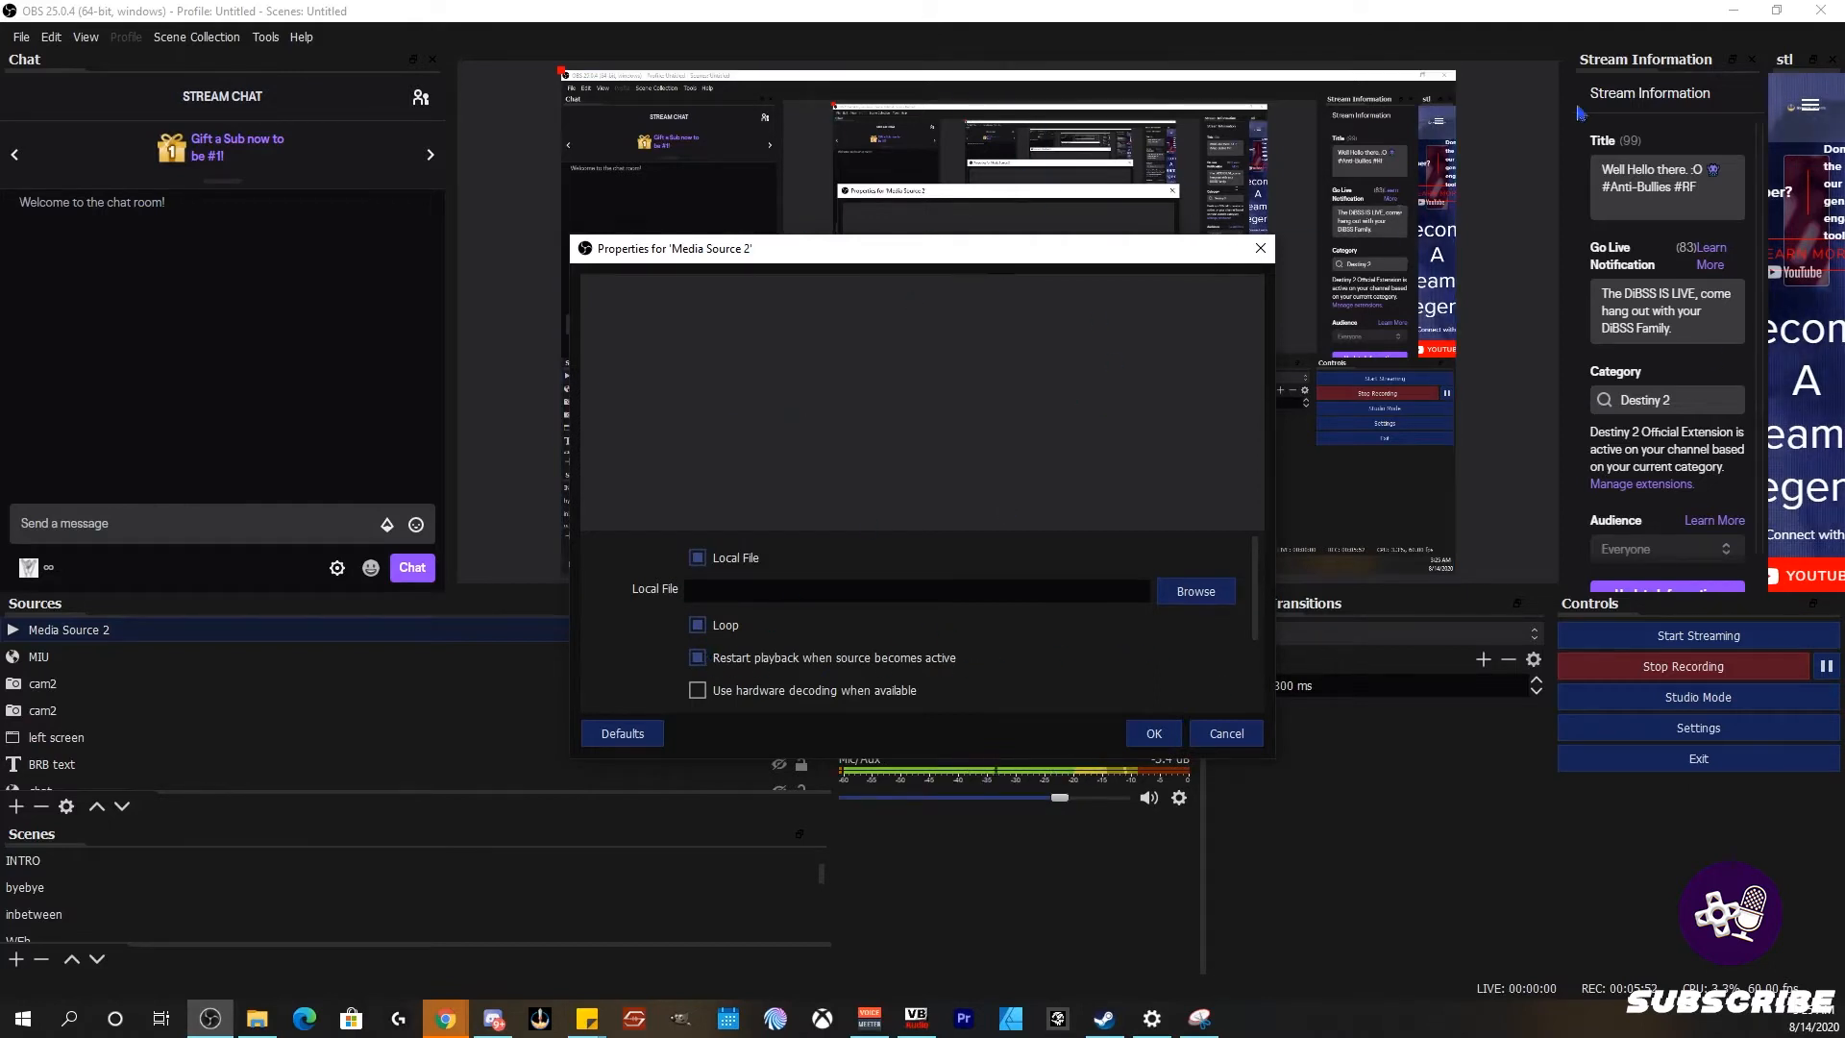
scroll(955, 652, down, 2)
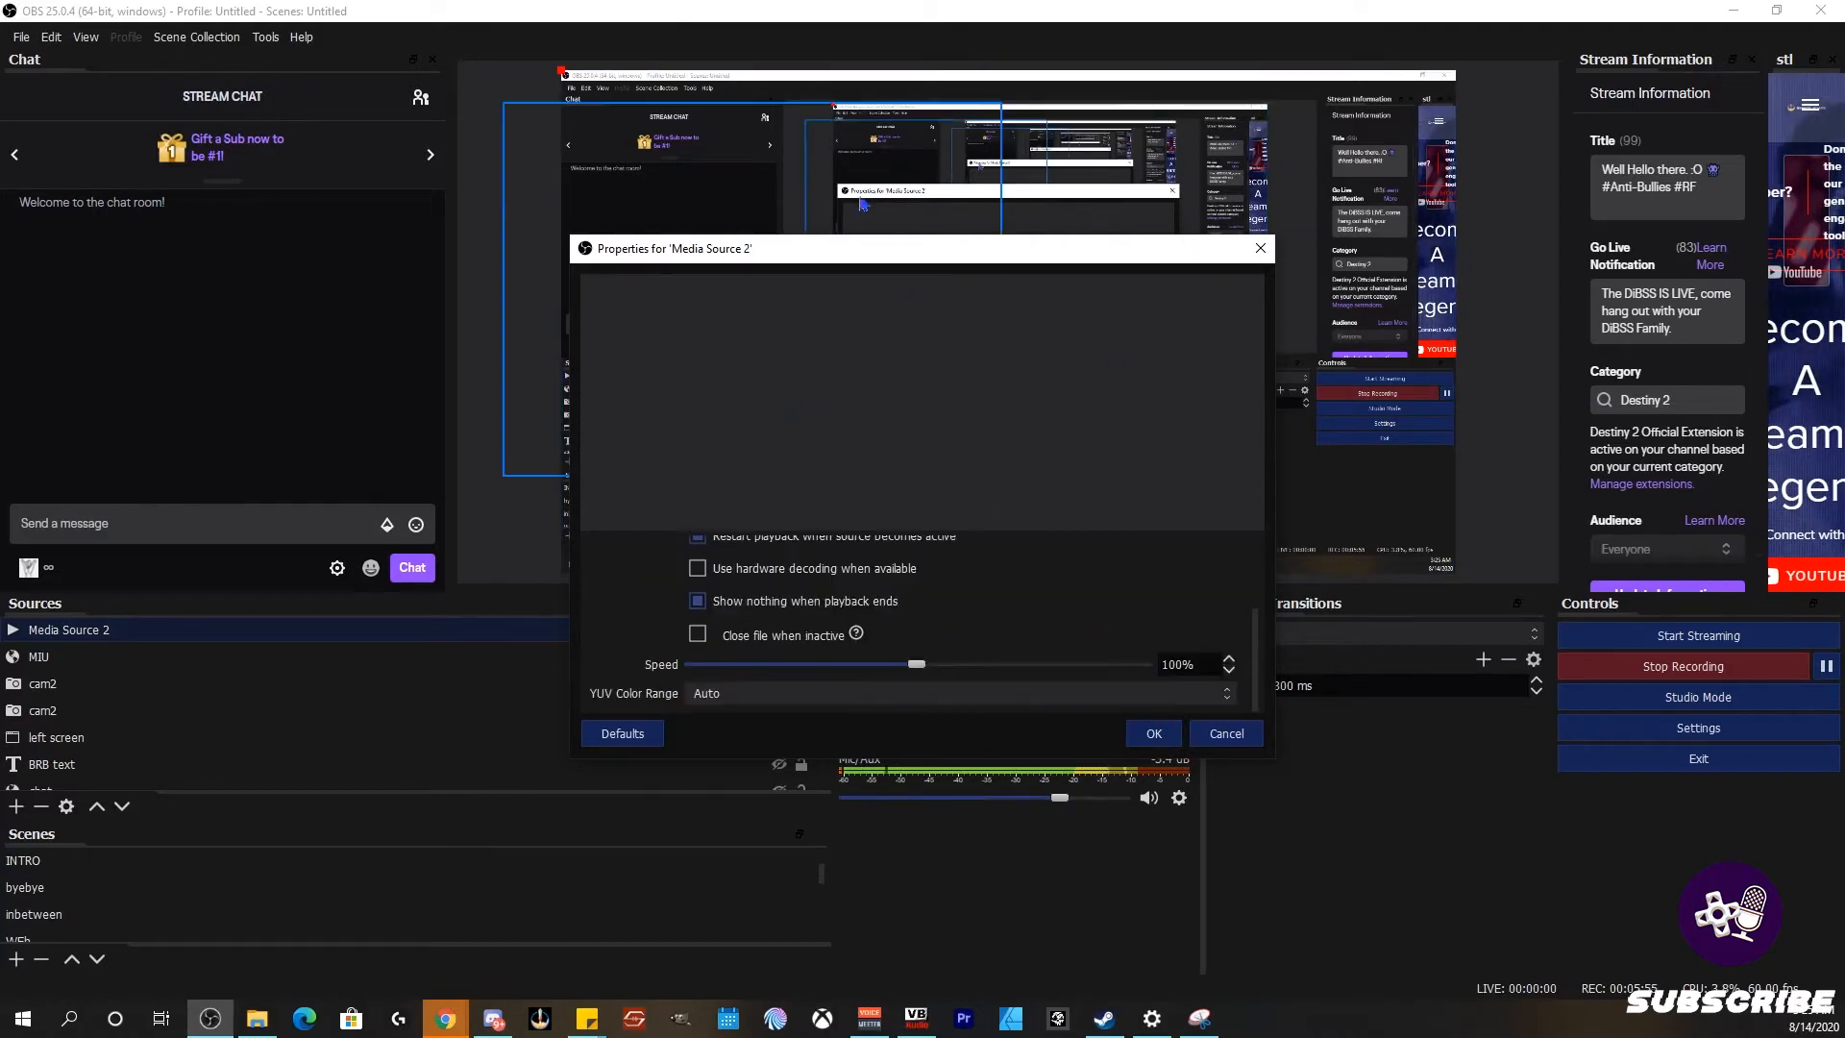
scroll(961, 639, up, 2)
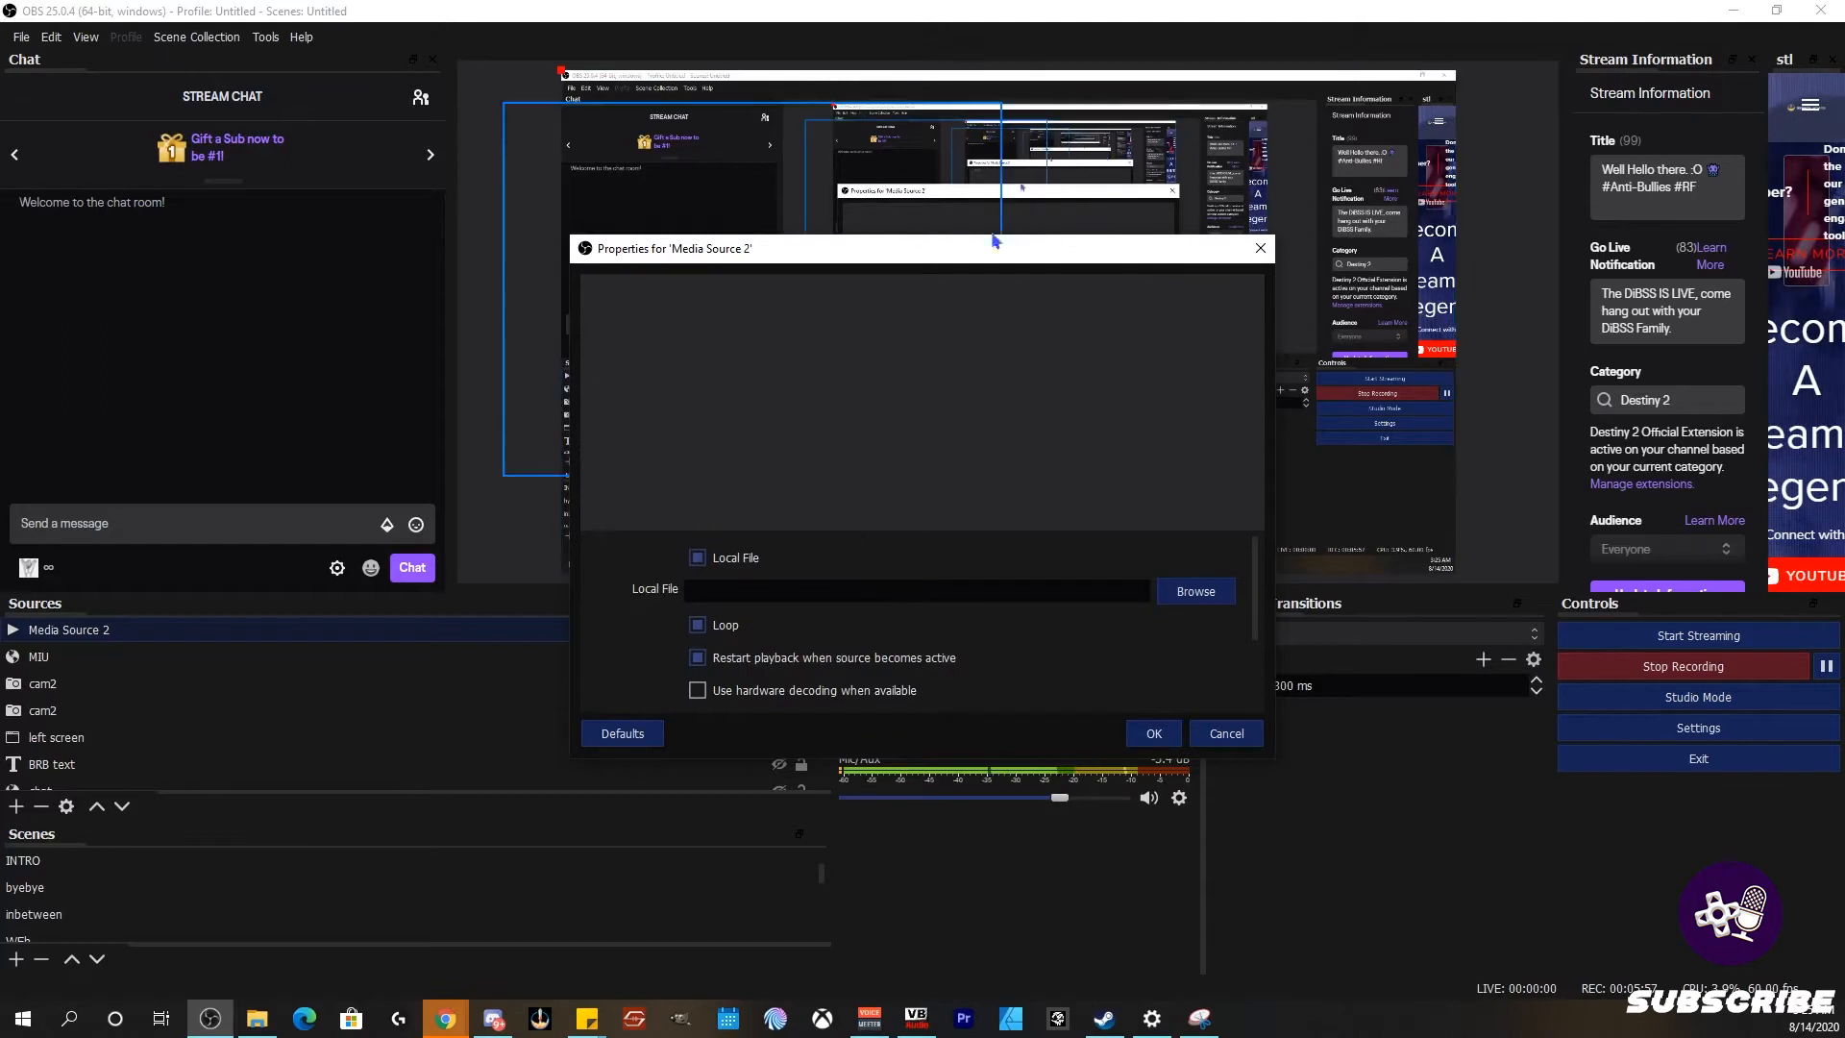
scroll(920, 625, down, 2)
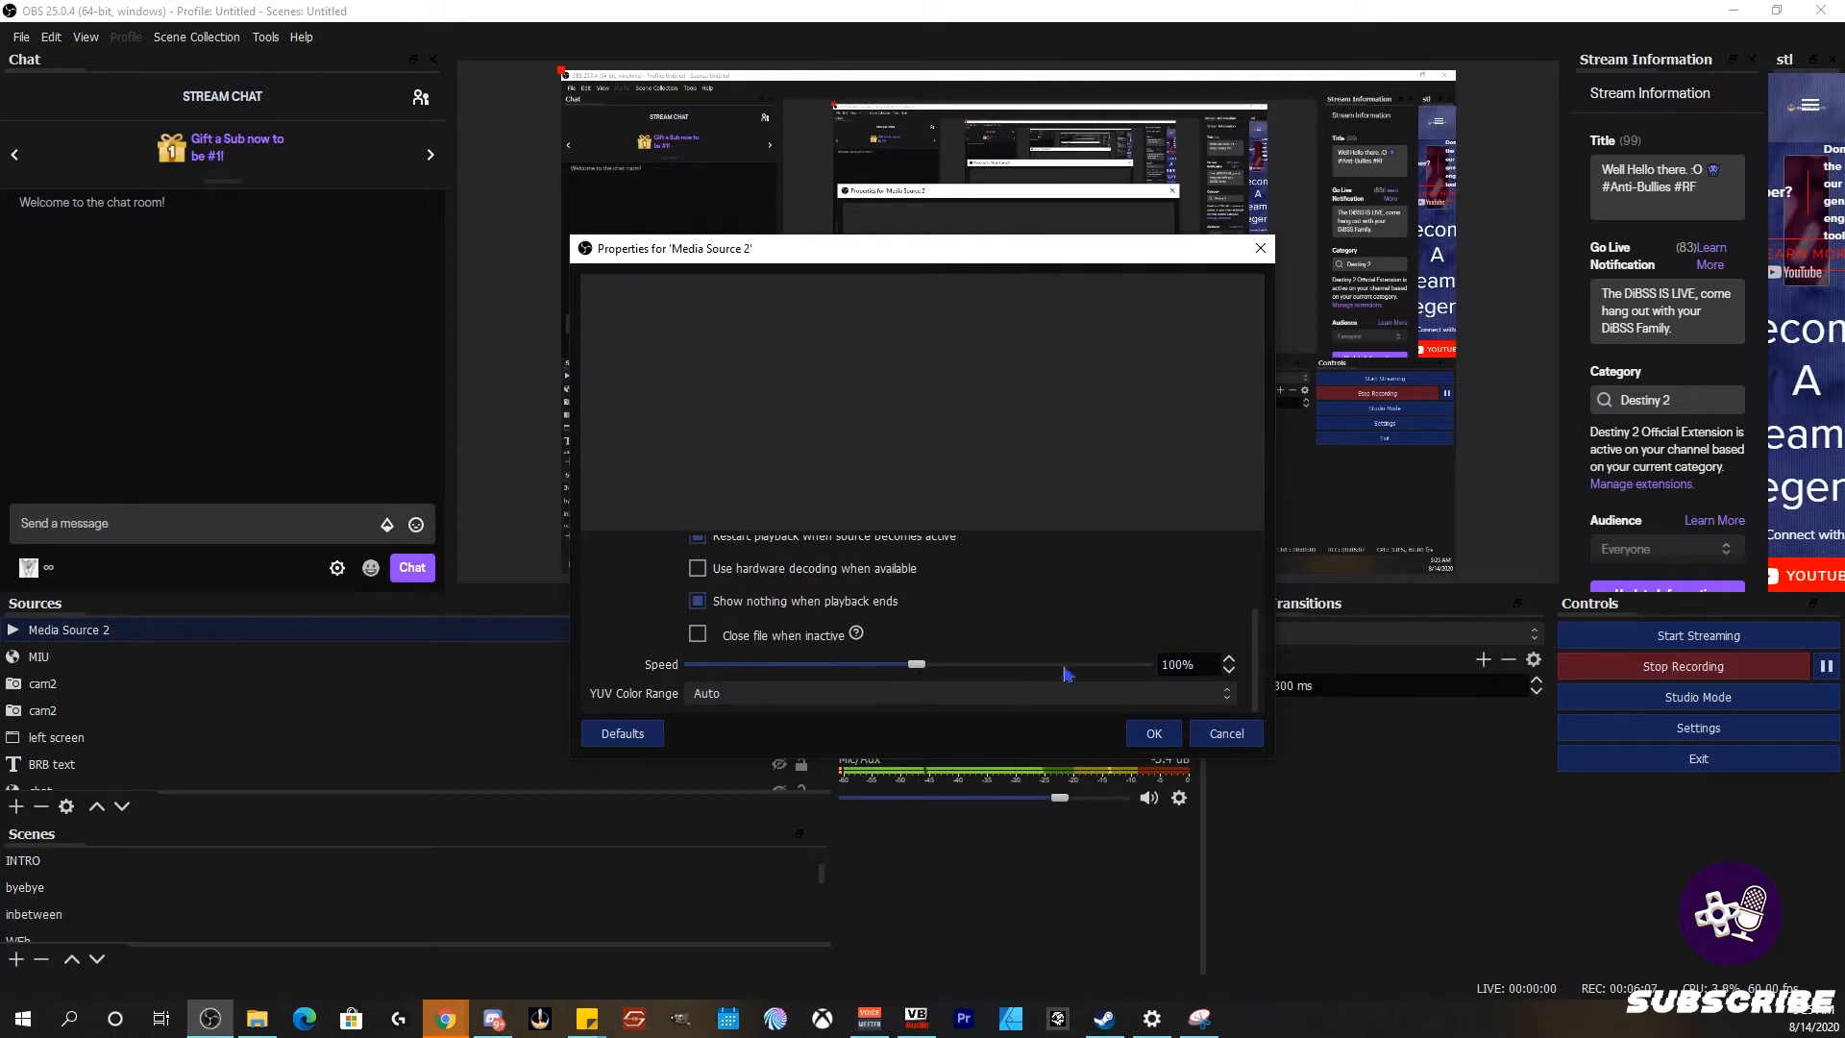
click(1226, 734)
click(16, 806)
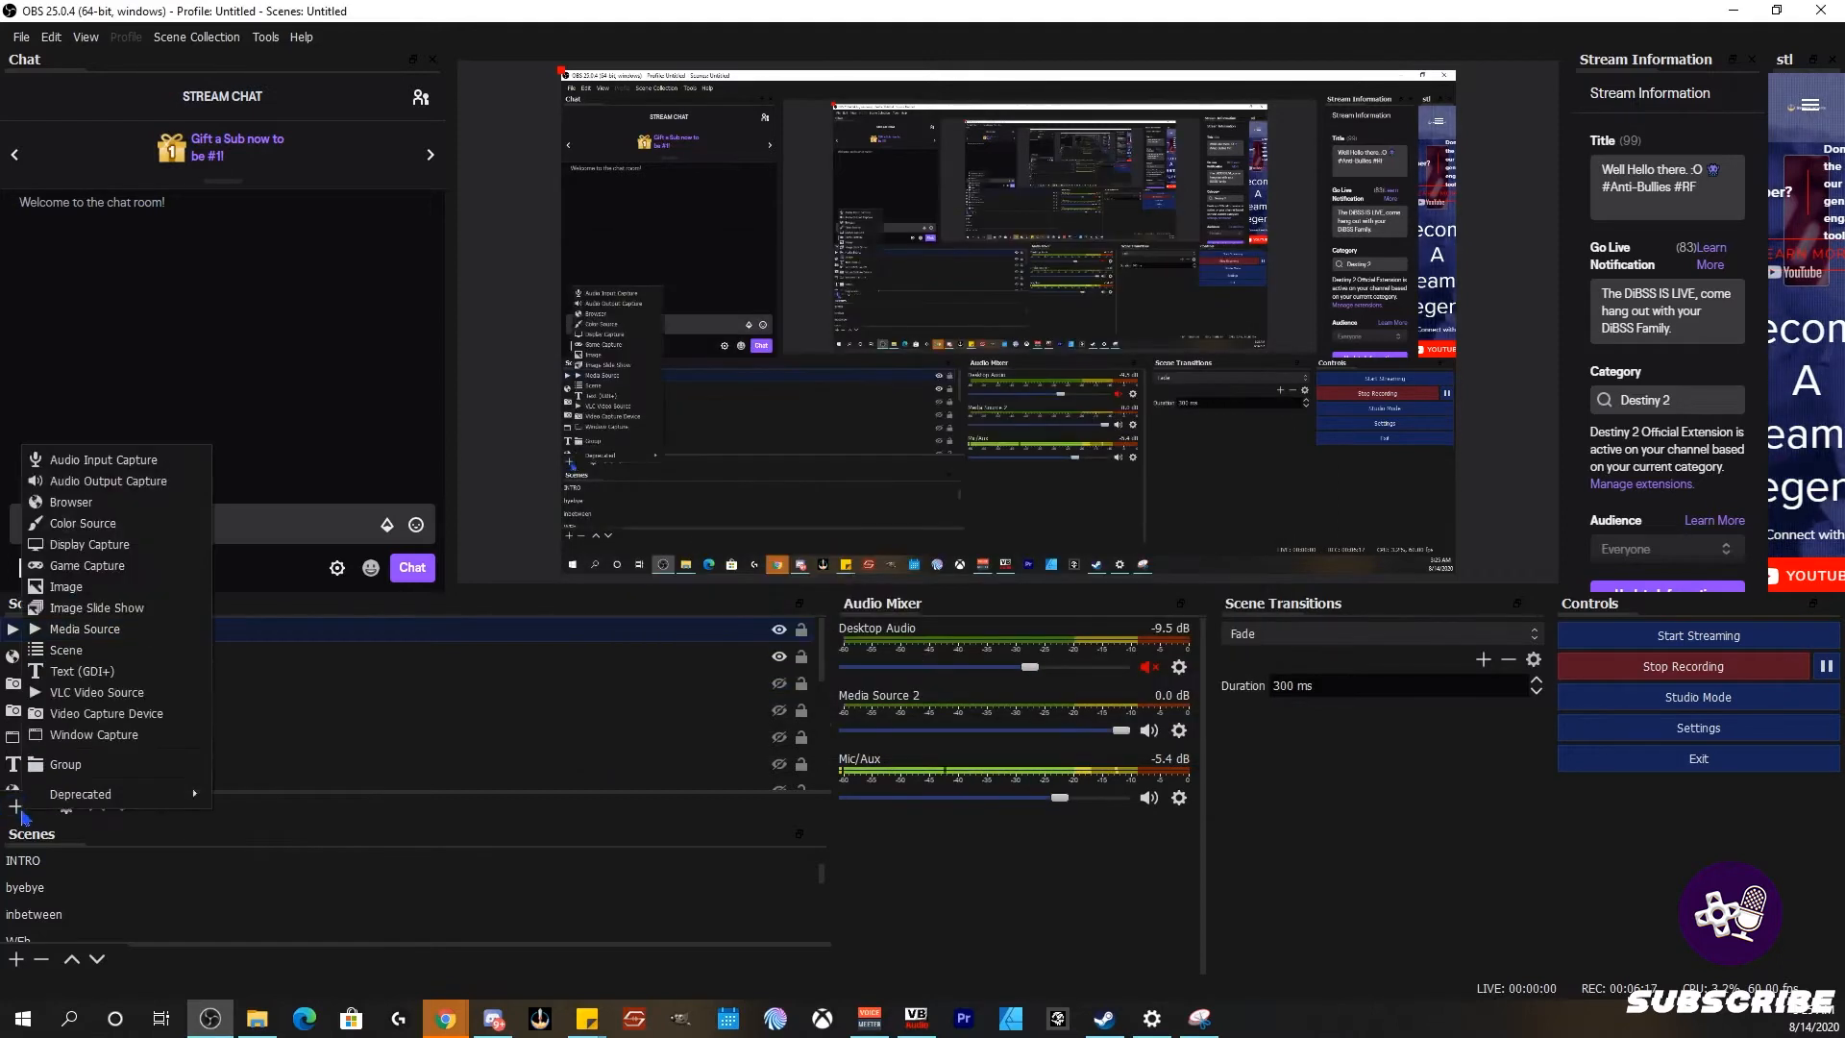
click(135, 719)
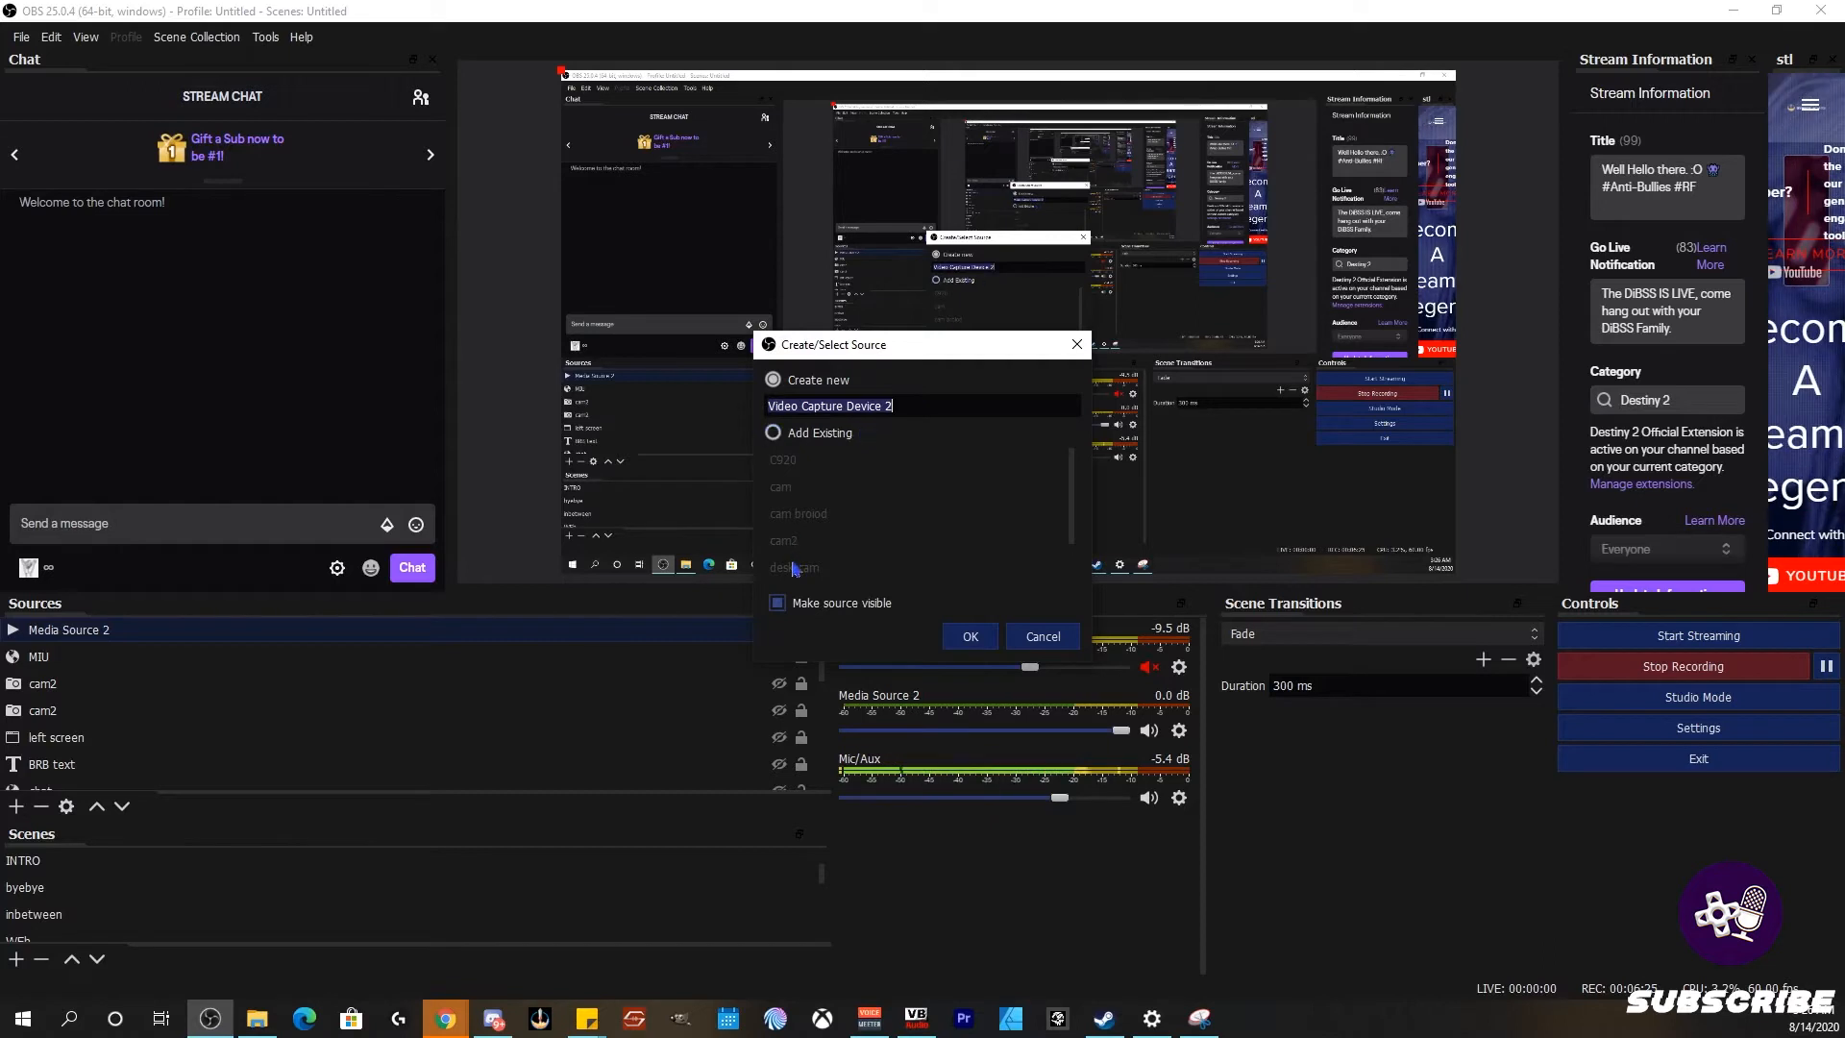
click(1042, 636)
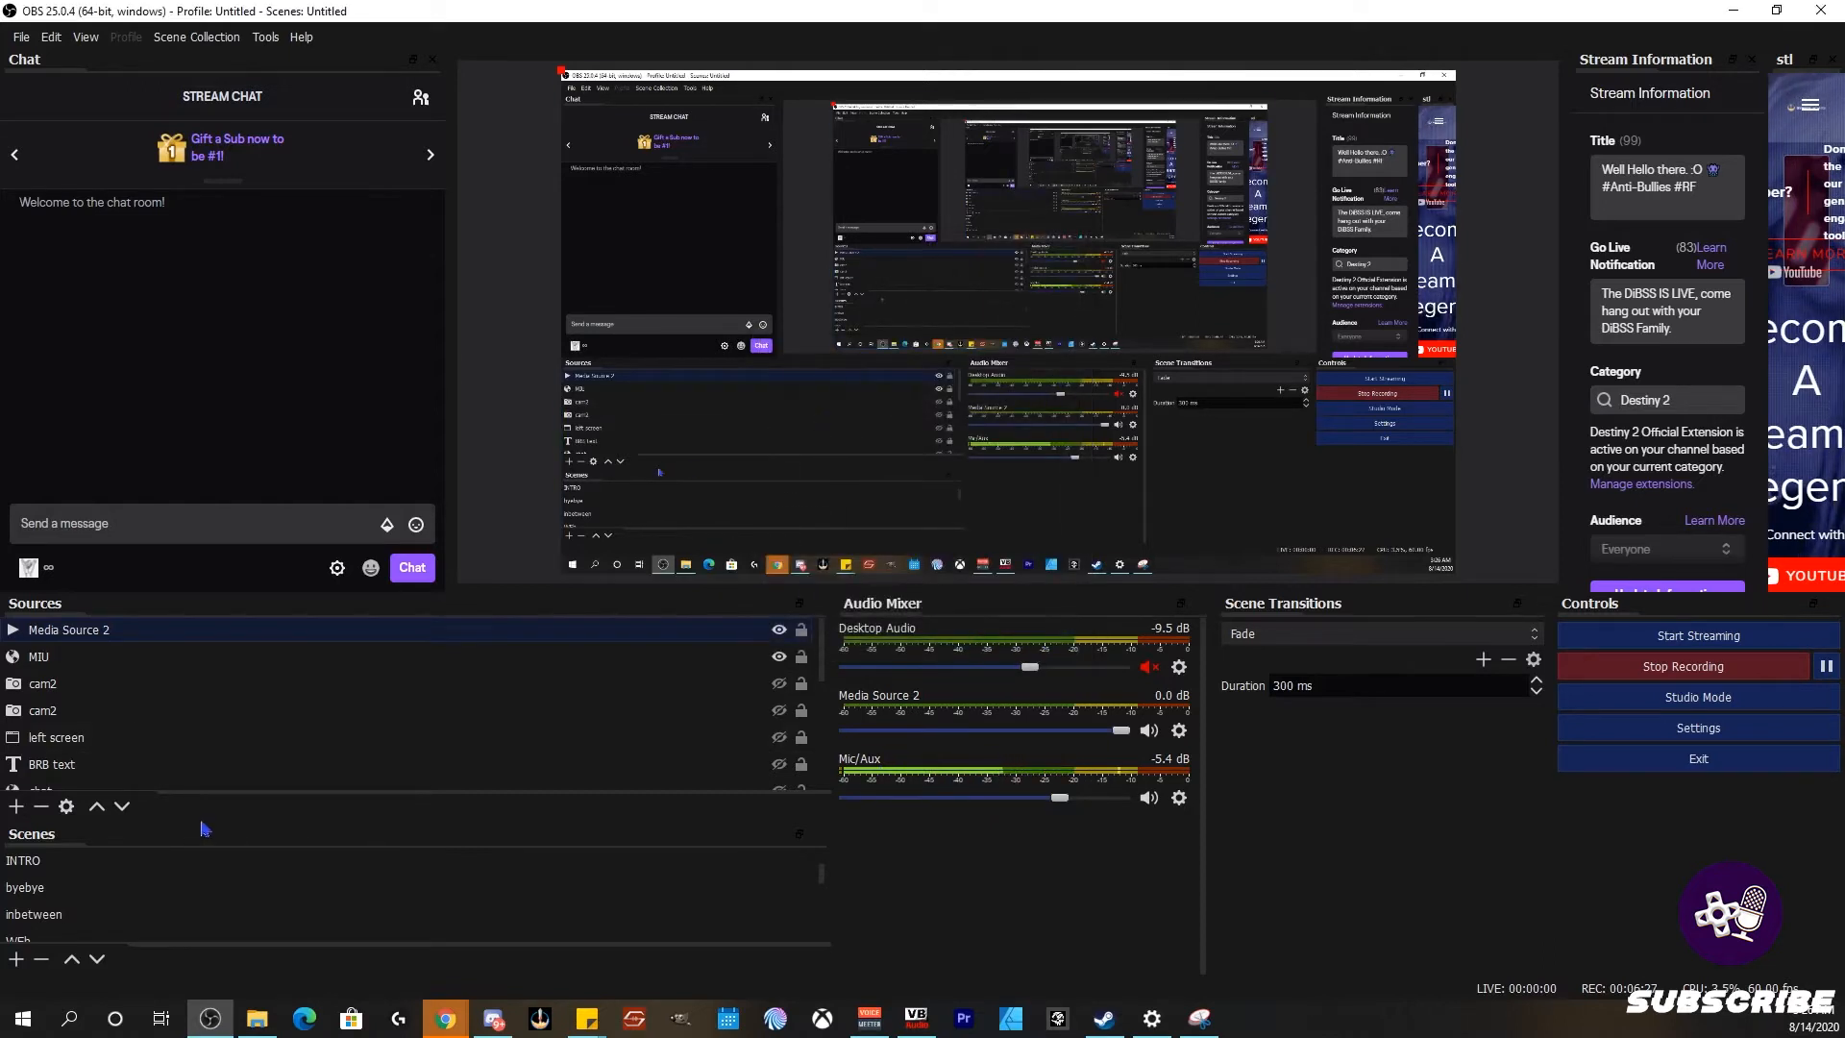
scroll(124, 766, down, 5)
click(16, 806)
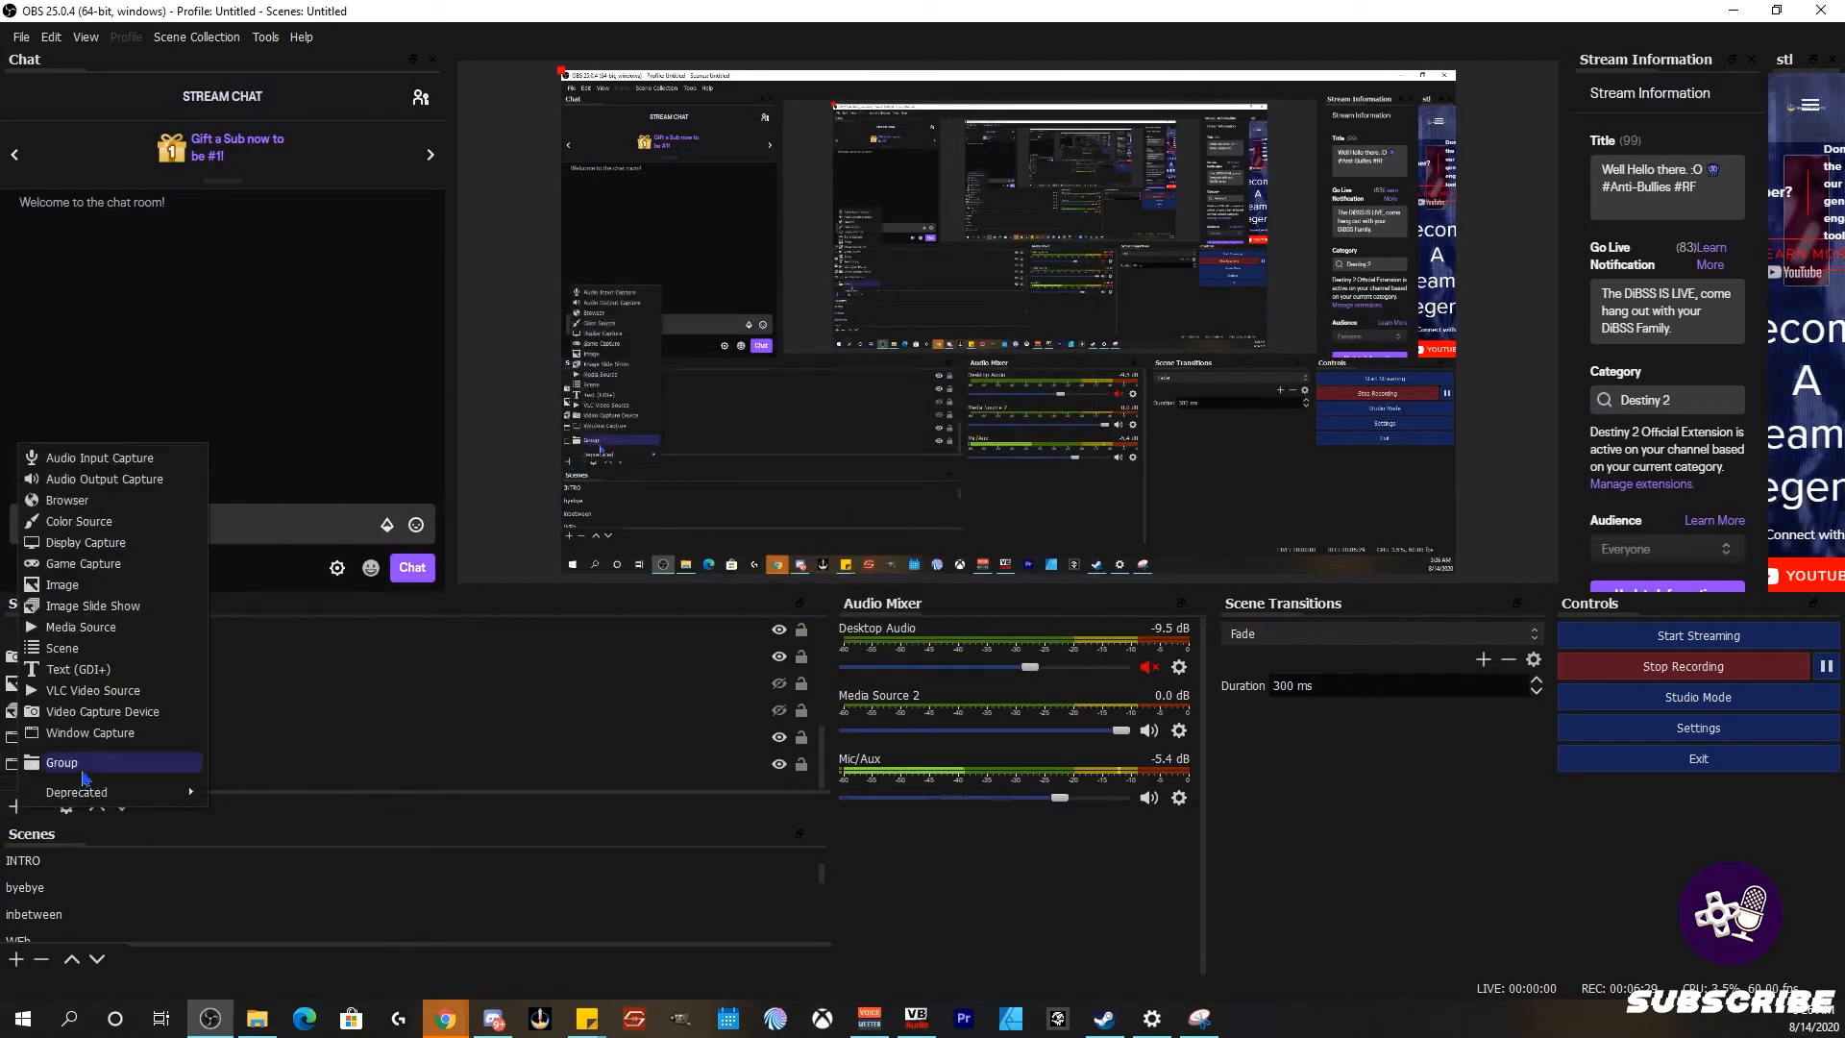
click(77, 740)
click(797, 433)
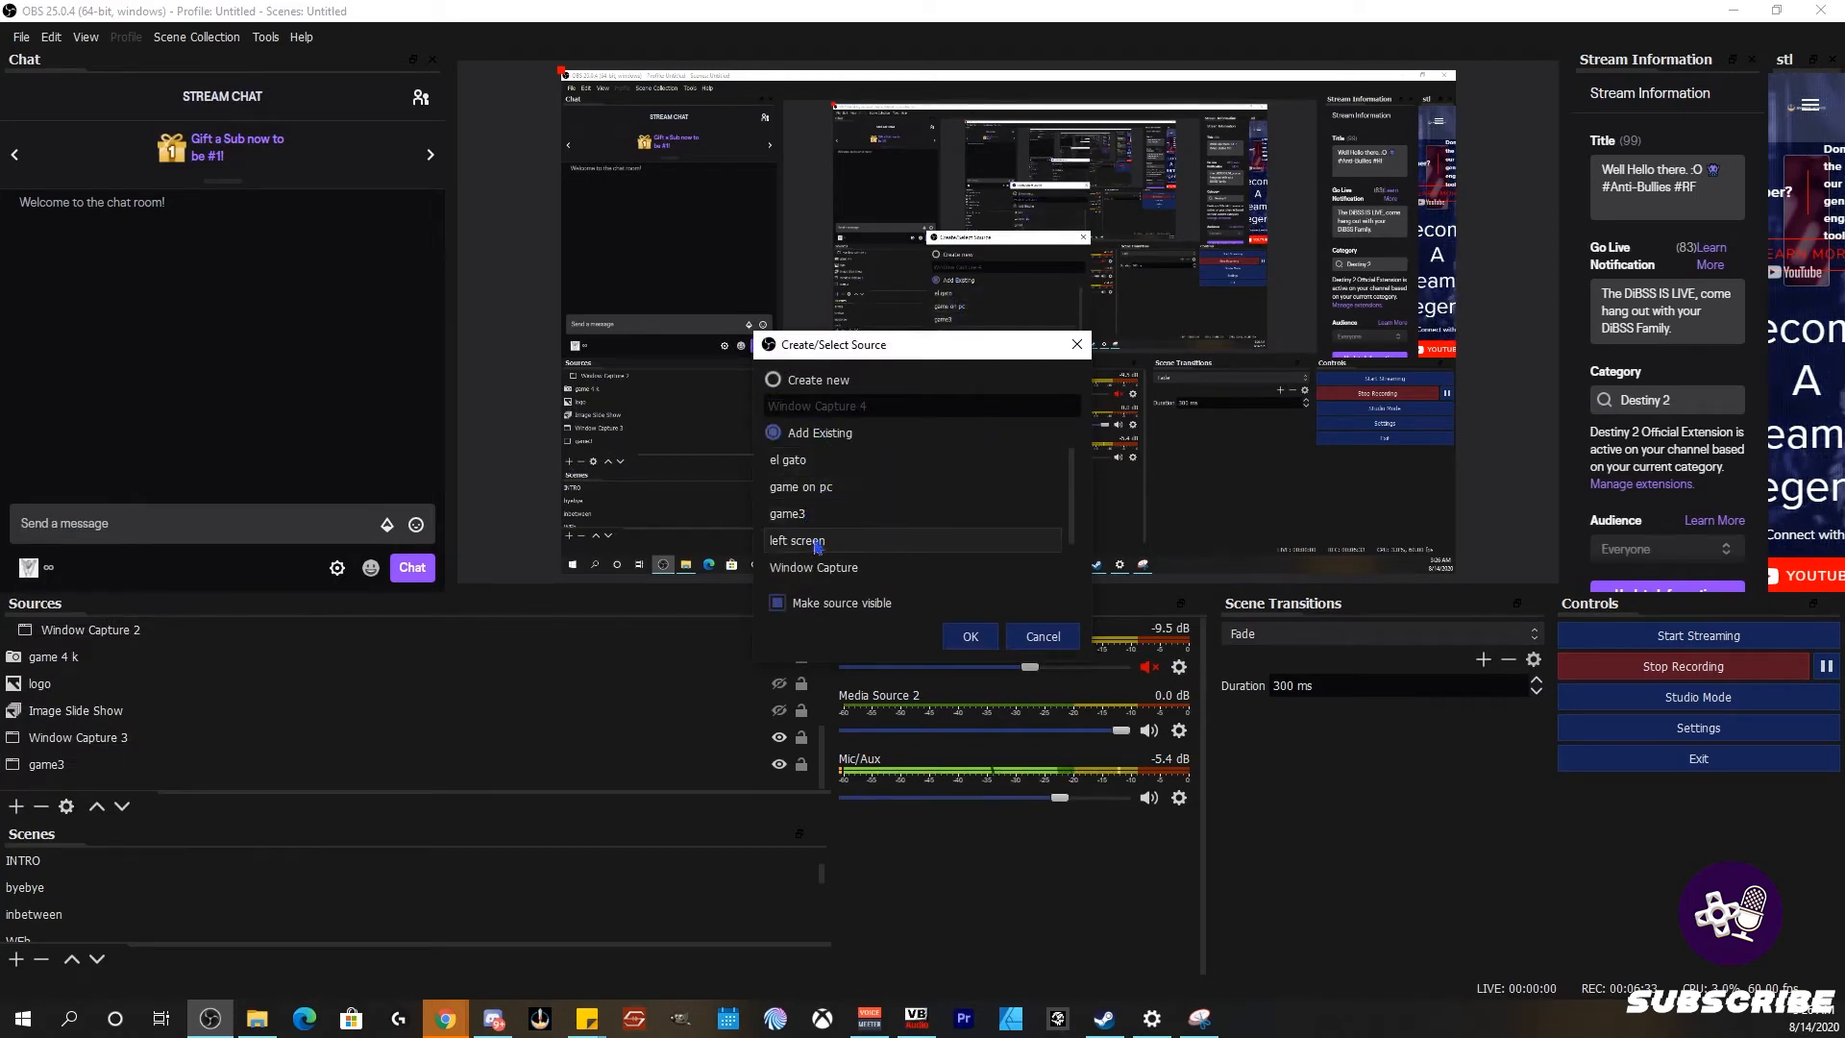
click(1026, 643)
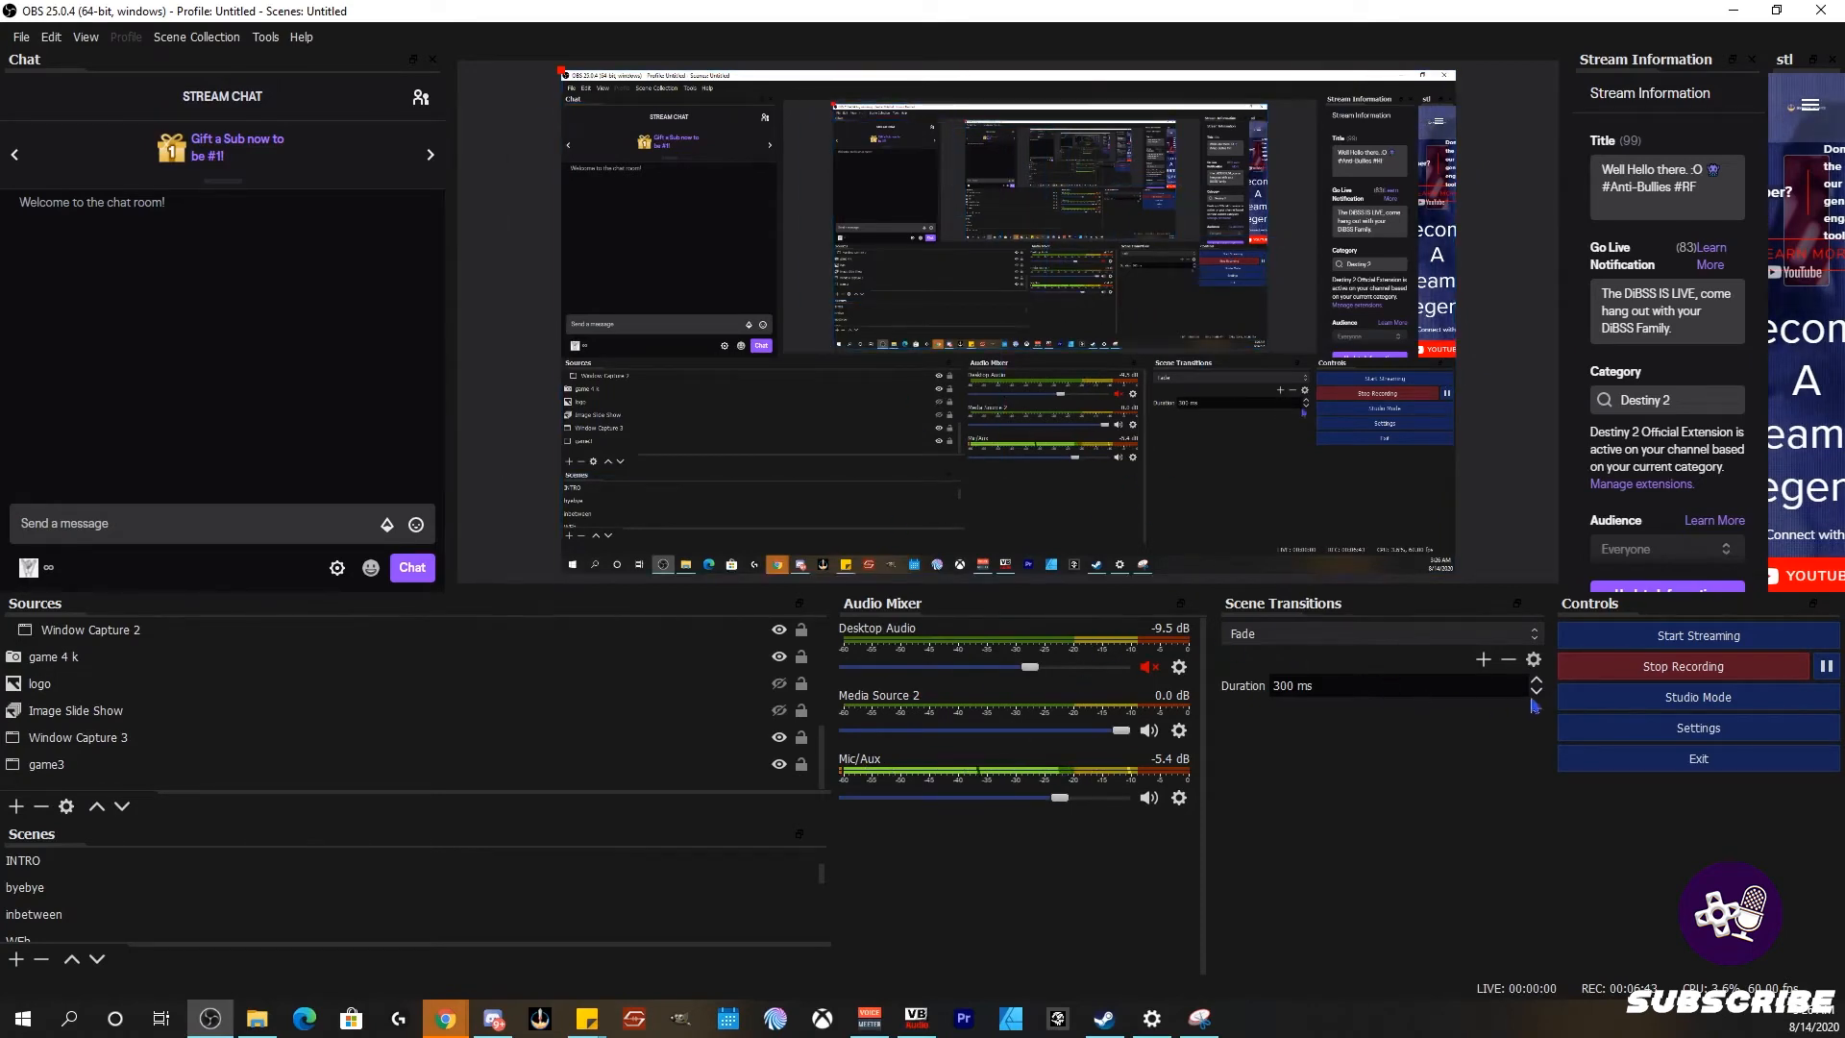
Step: In Settings keep Twitch as the stream service, then lay the speed-test snip over the 5000 Kbps Output page
click(1698, 727)
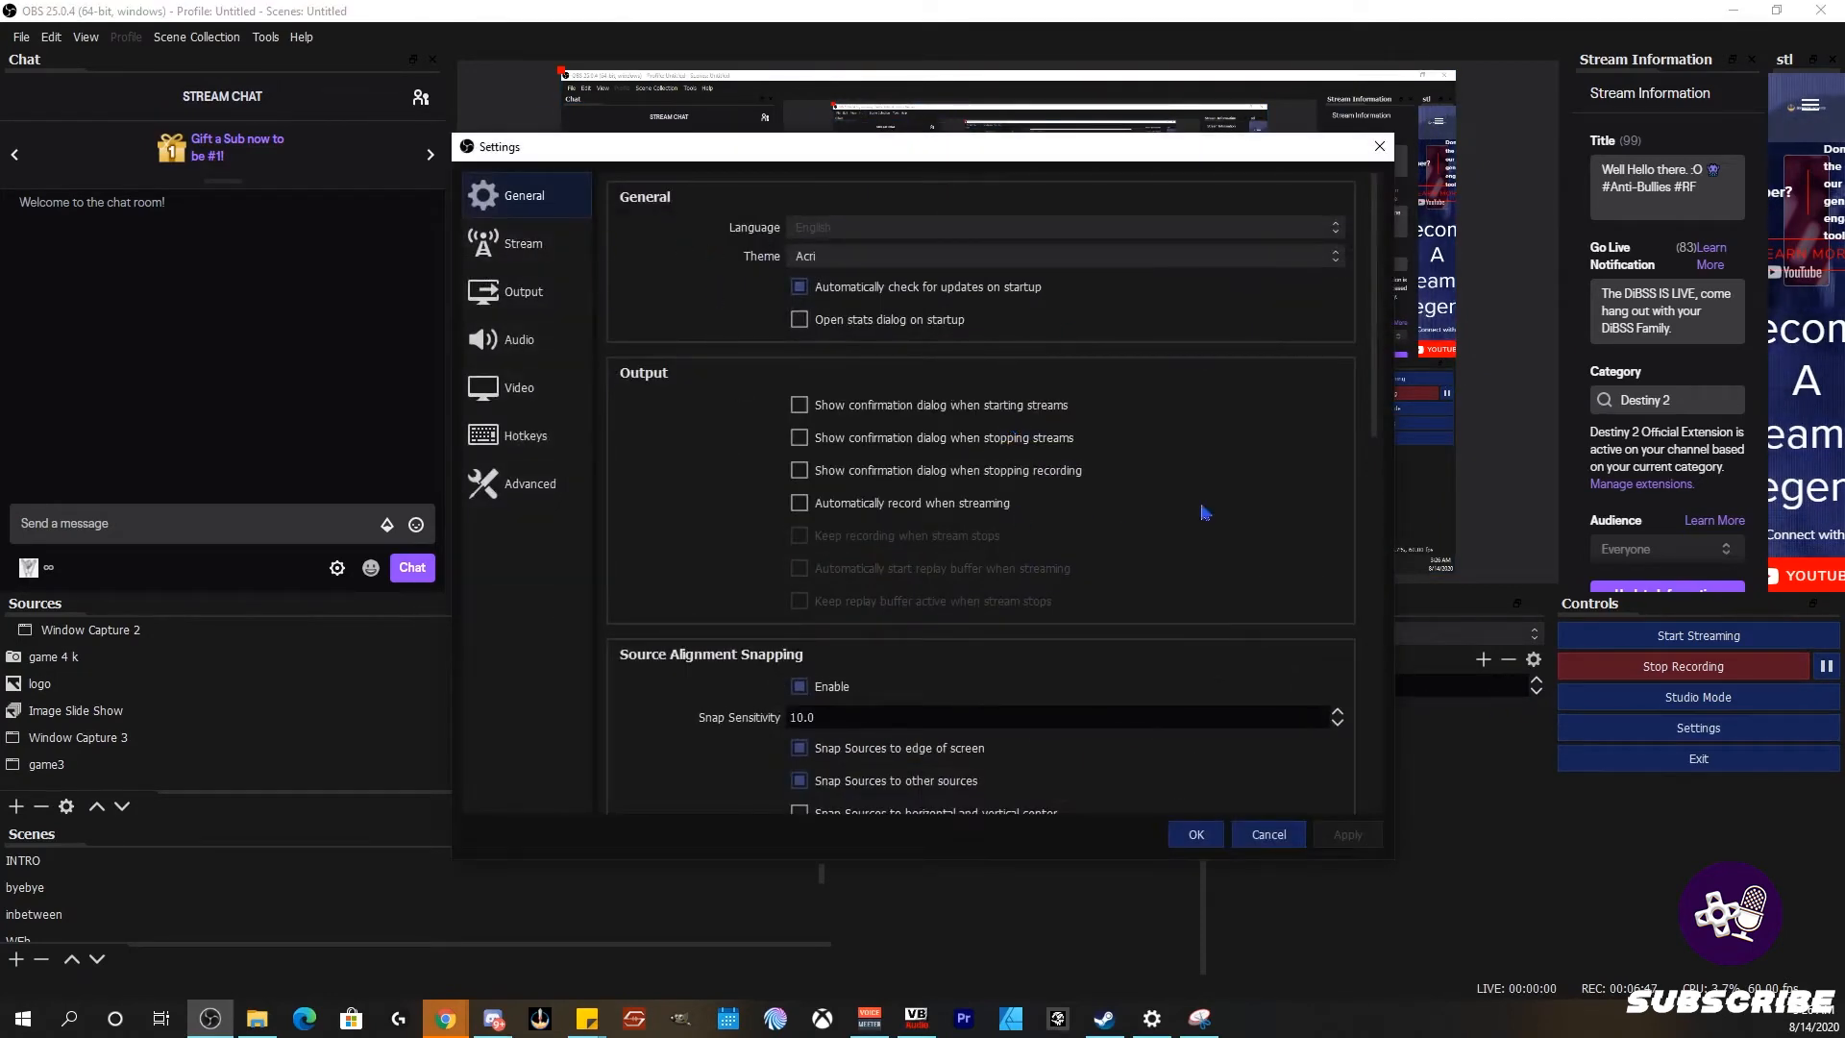
scroll(855, 518, down, 3)
scroll(855, 519, up, 3)
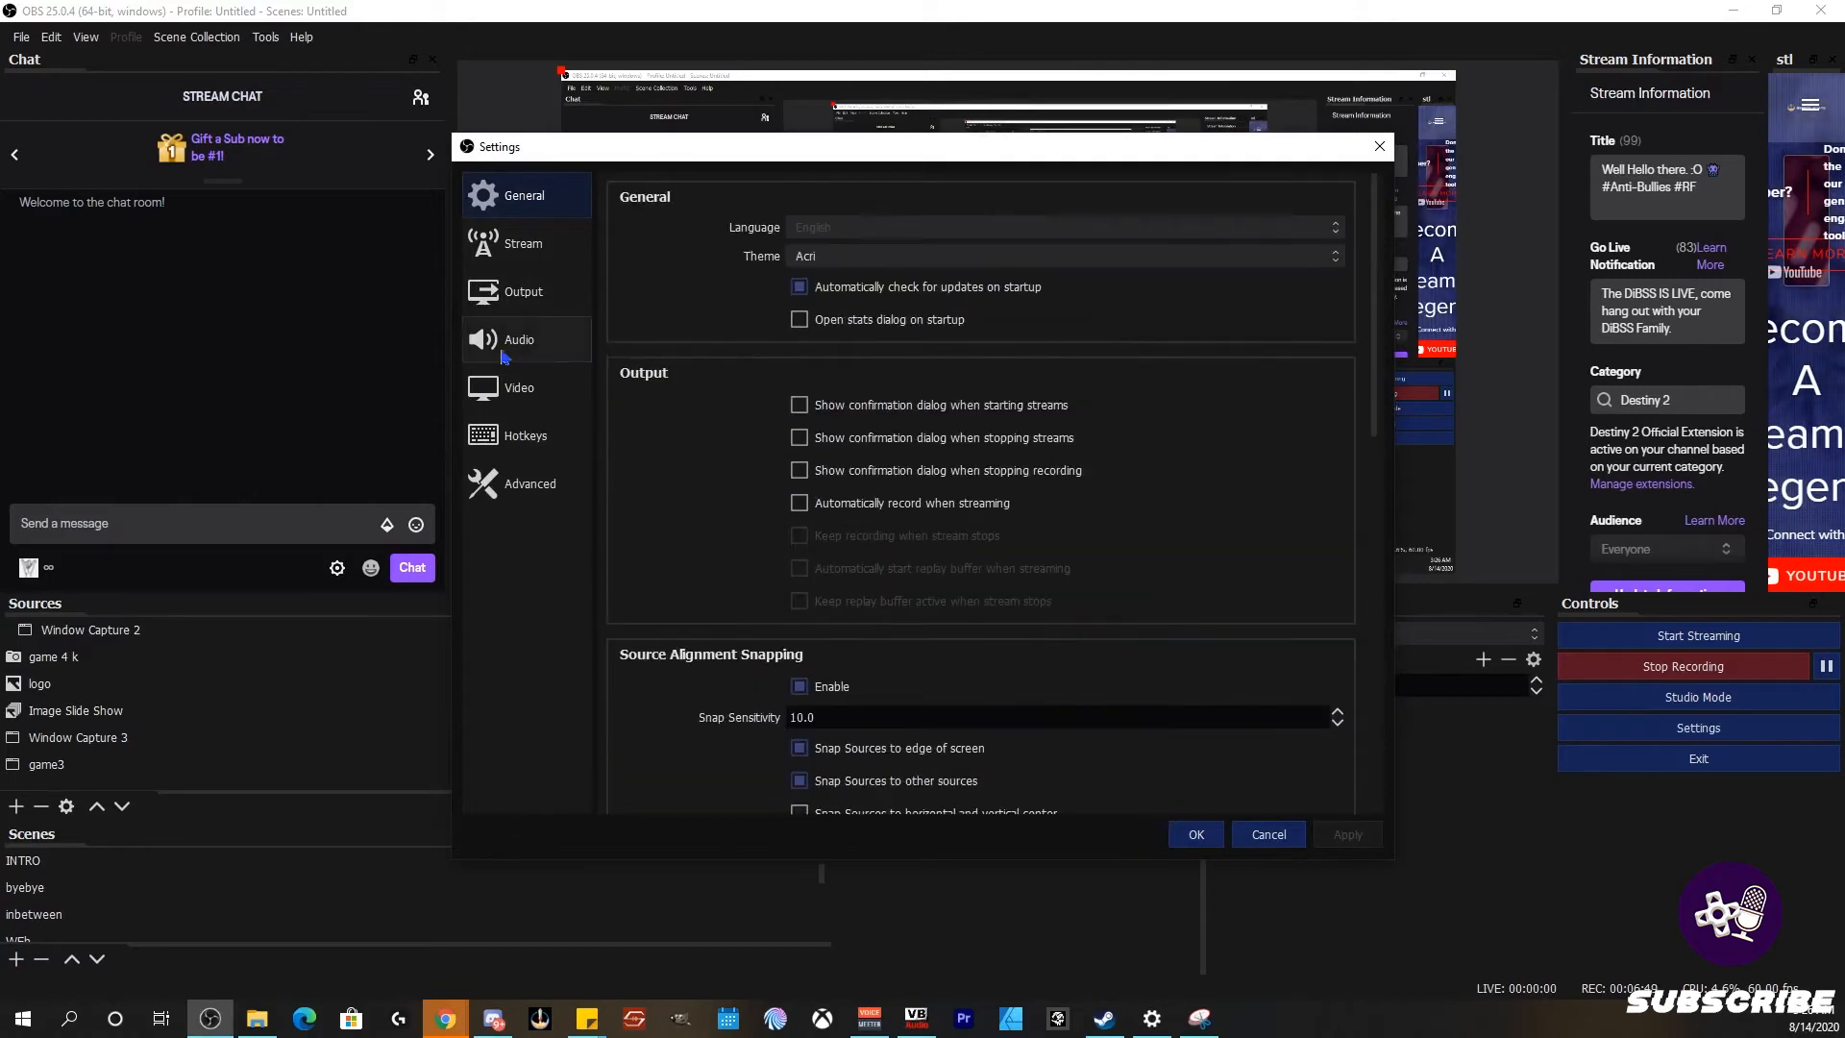
click(524, 243)
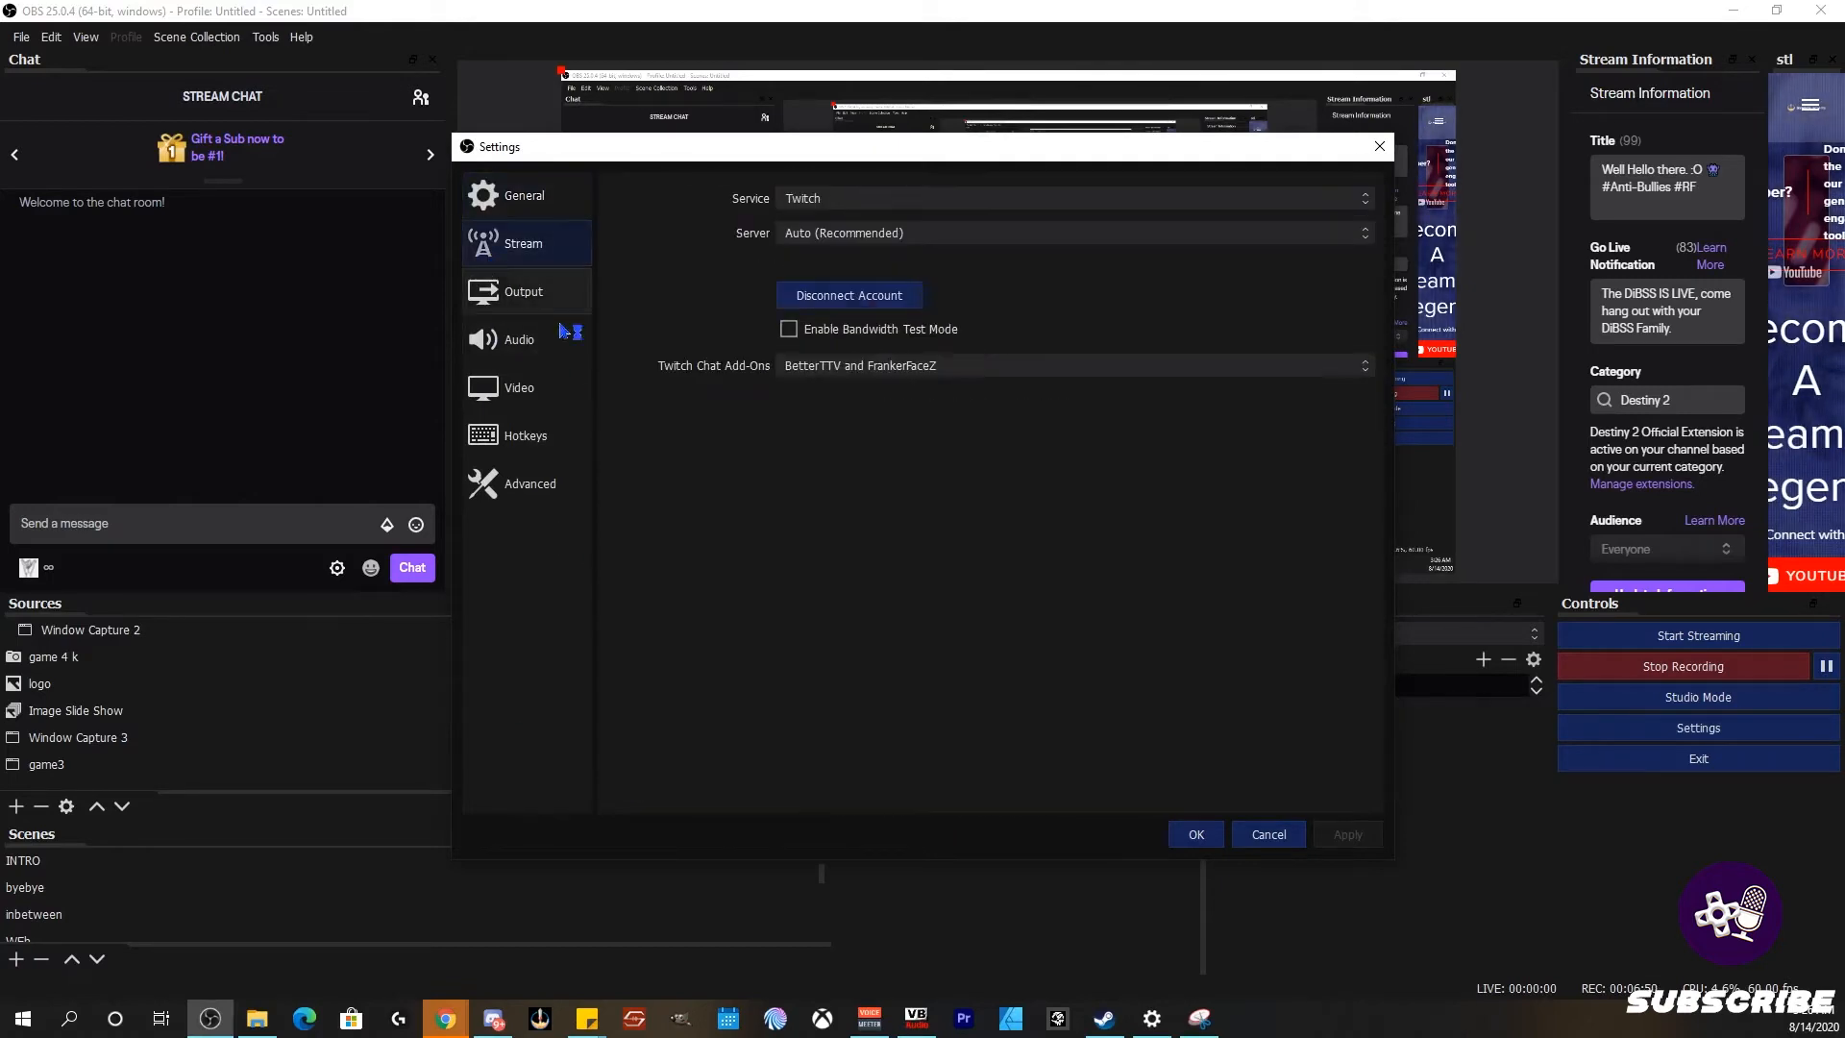
click(837, 200)
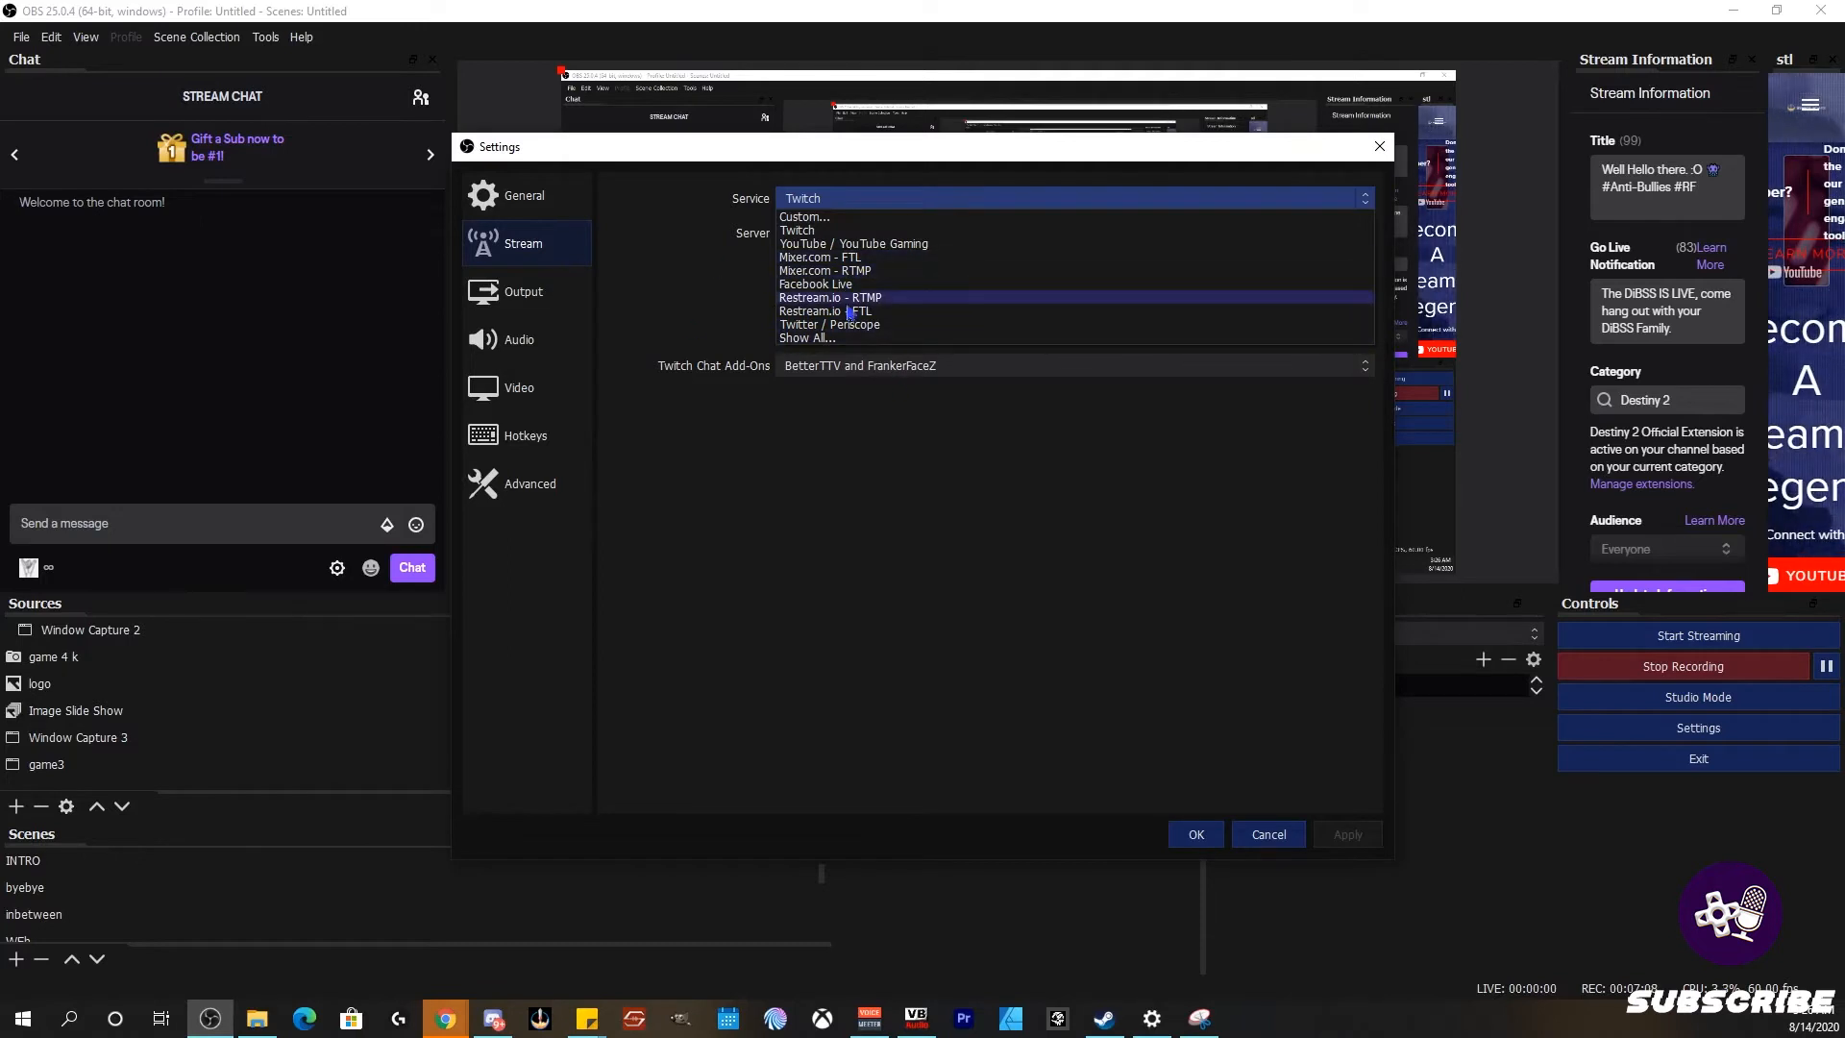
click(678, 304)
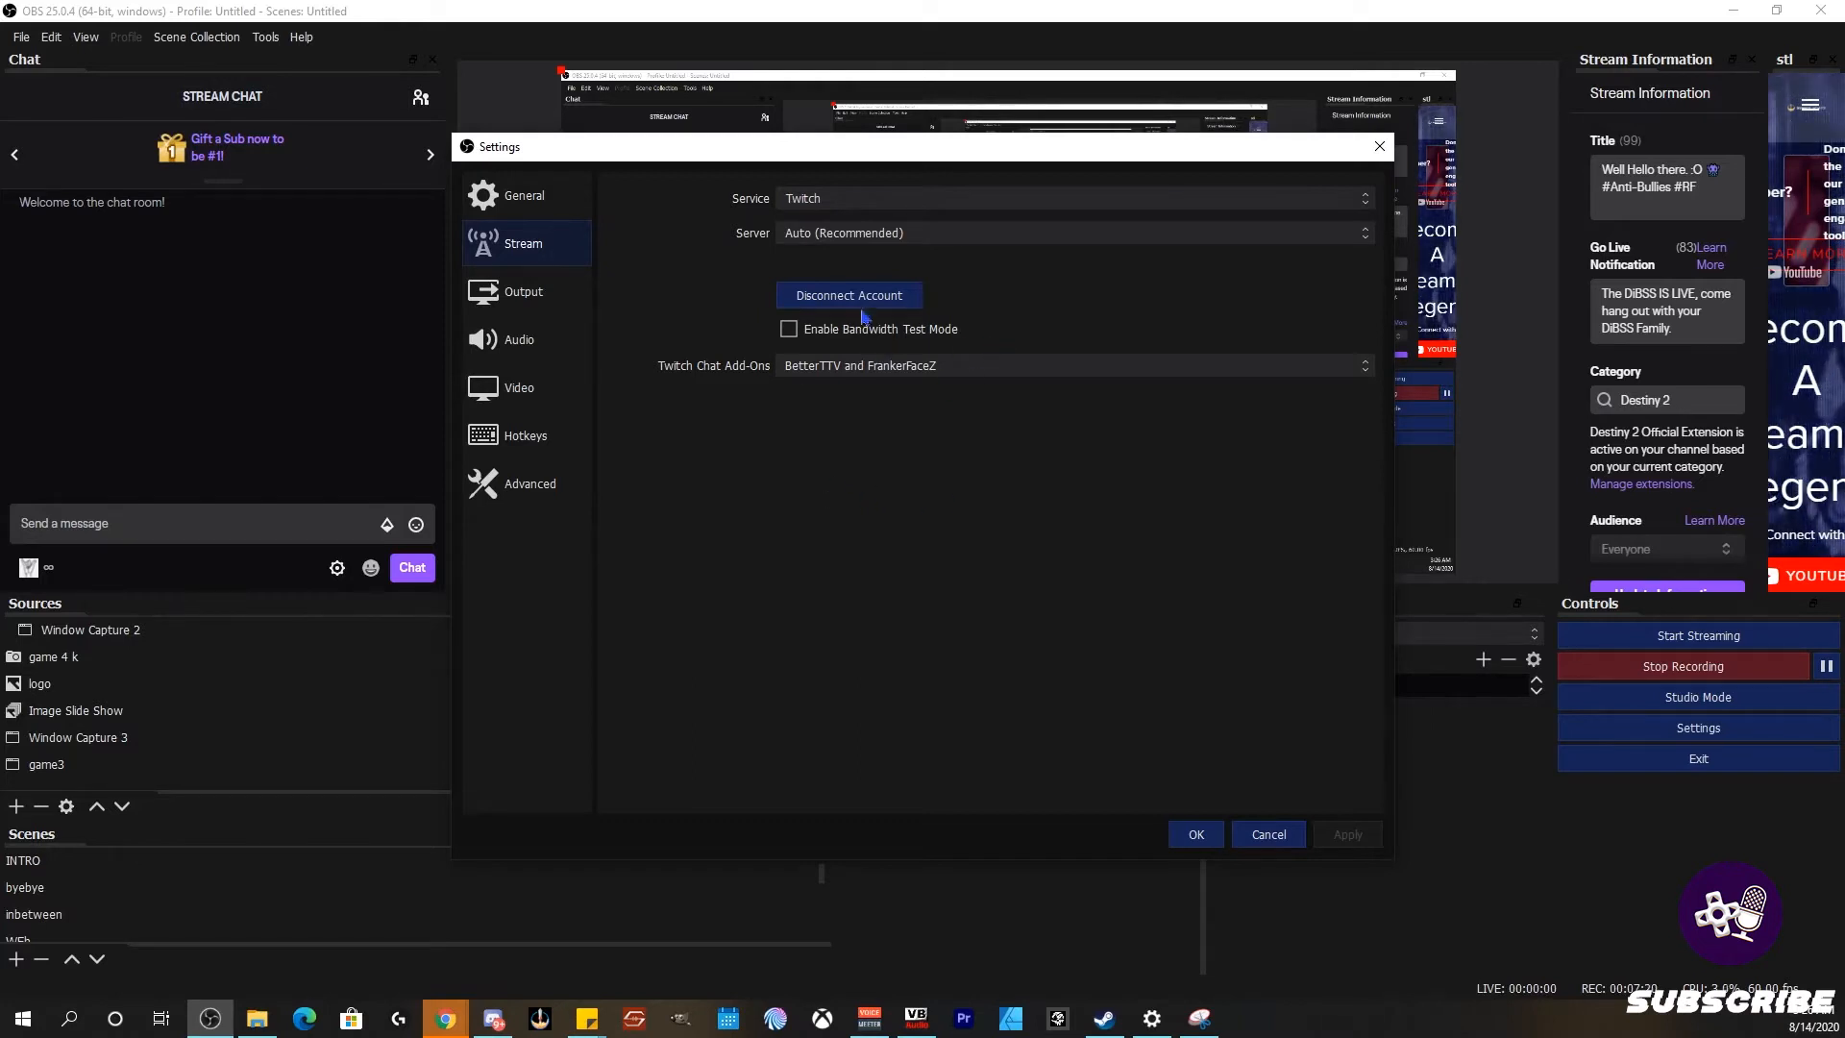
click(527, 305)
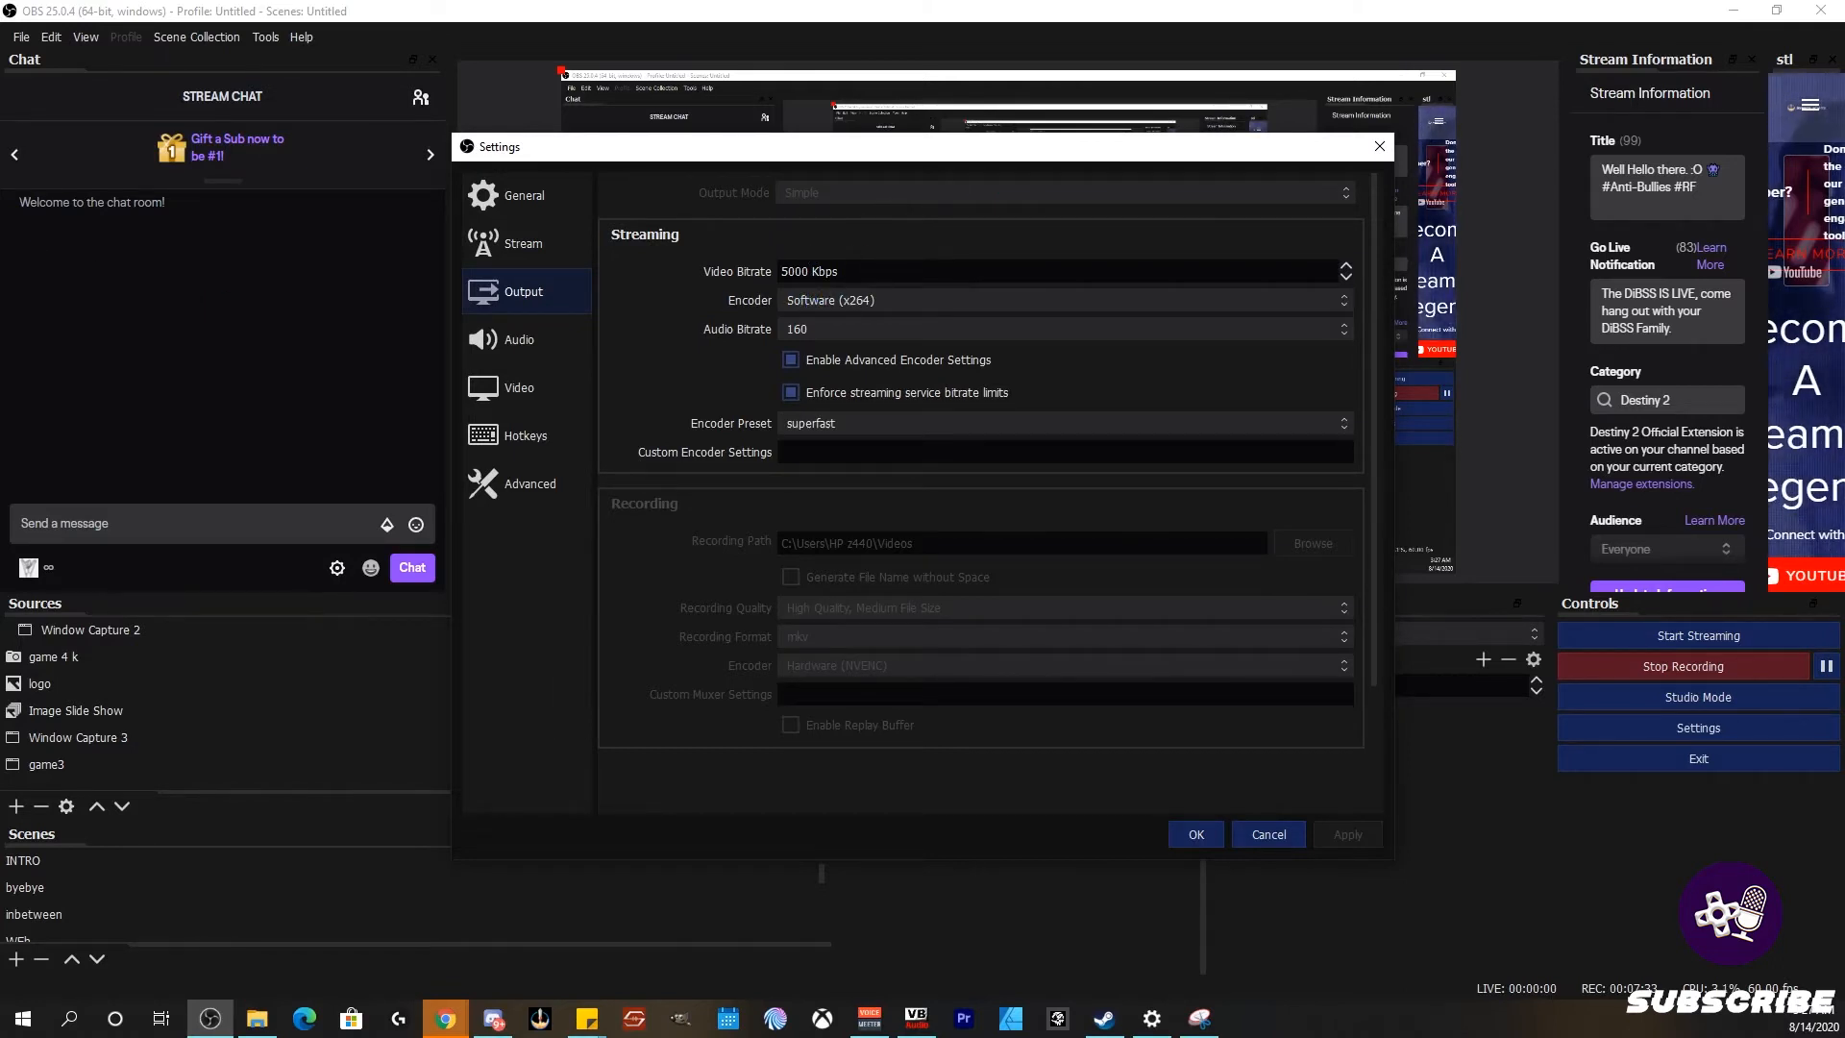
drag(0, 277, 756, 232)
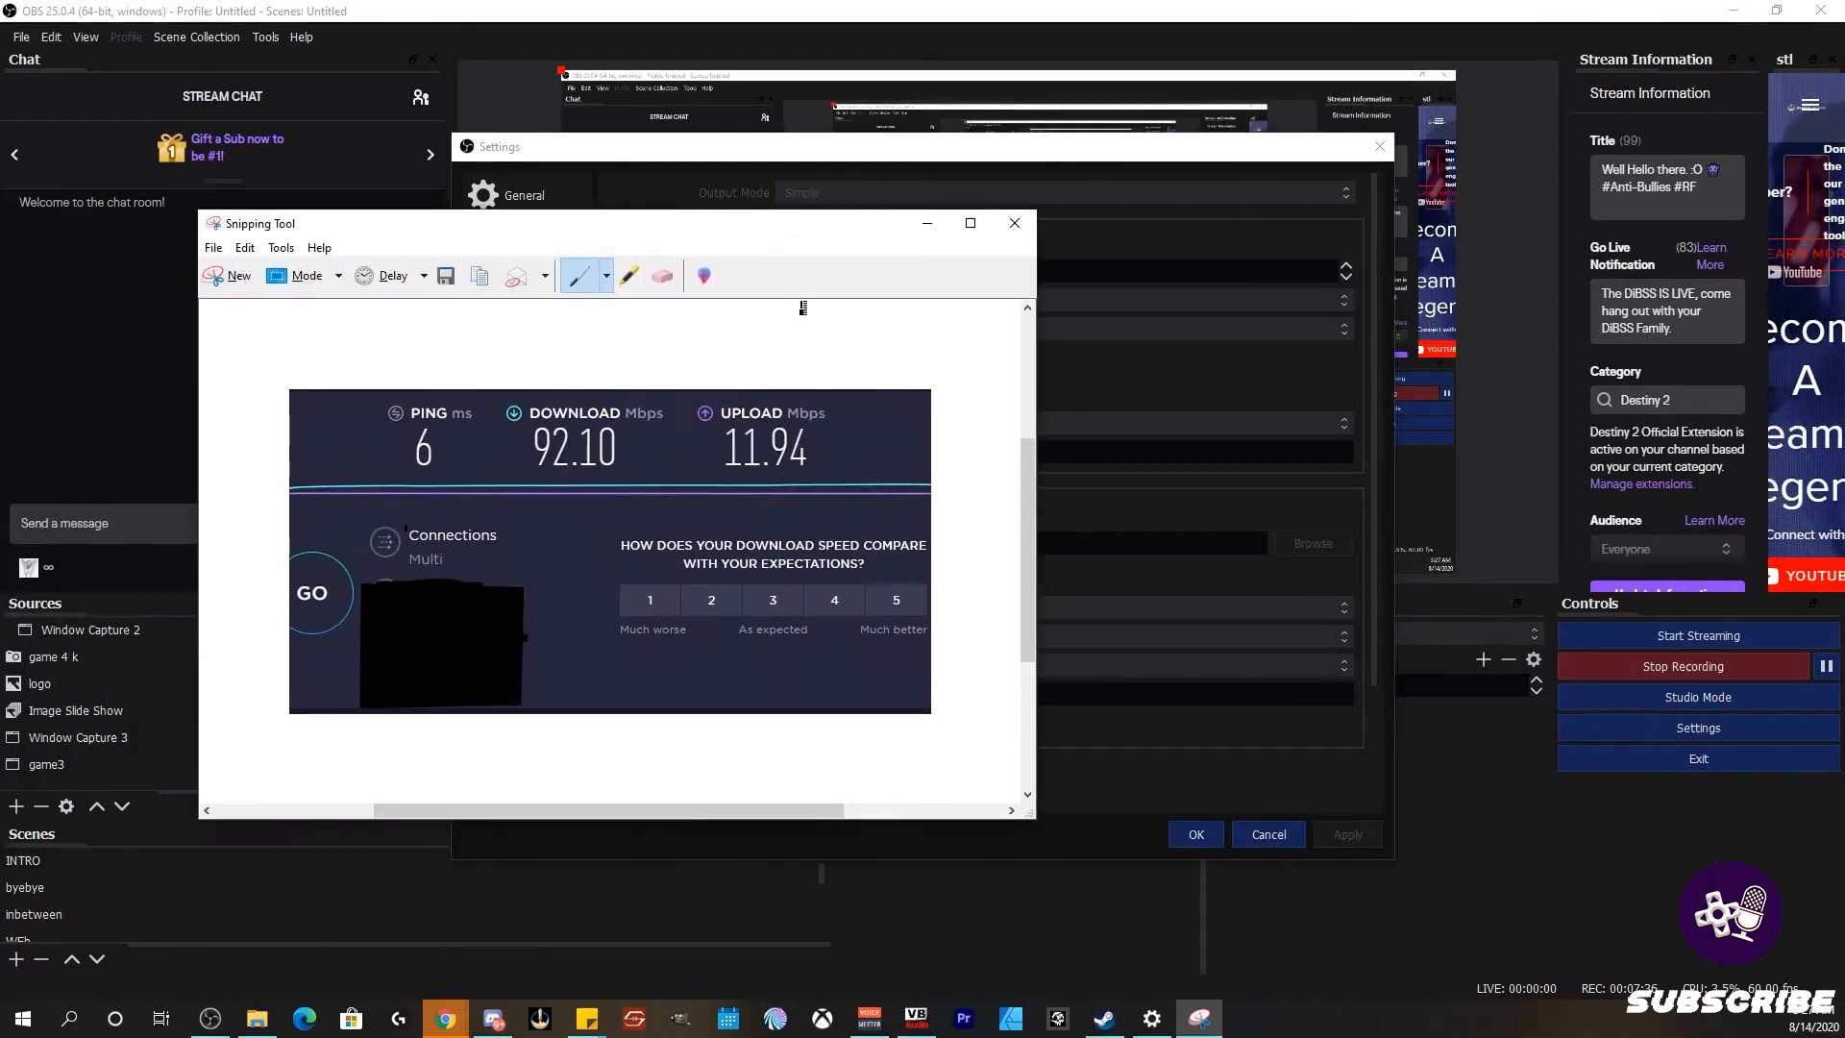
Step: Outline the UPLOAD reading with the red pen, then move the snip aside and back over the settings
click(606, 278)
click(615, 308)
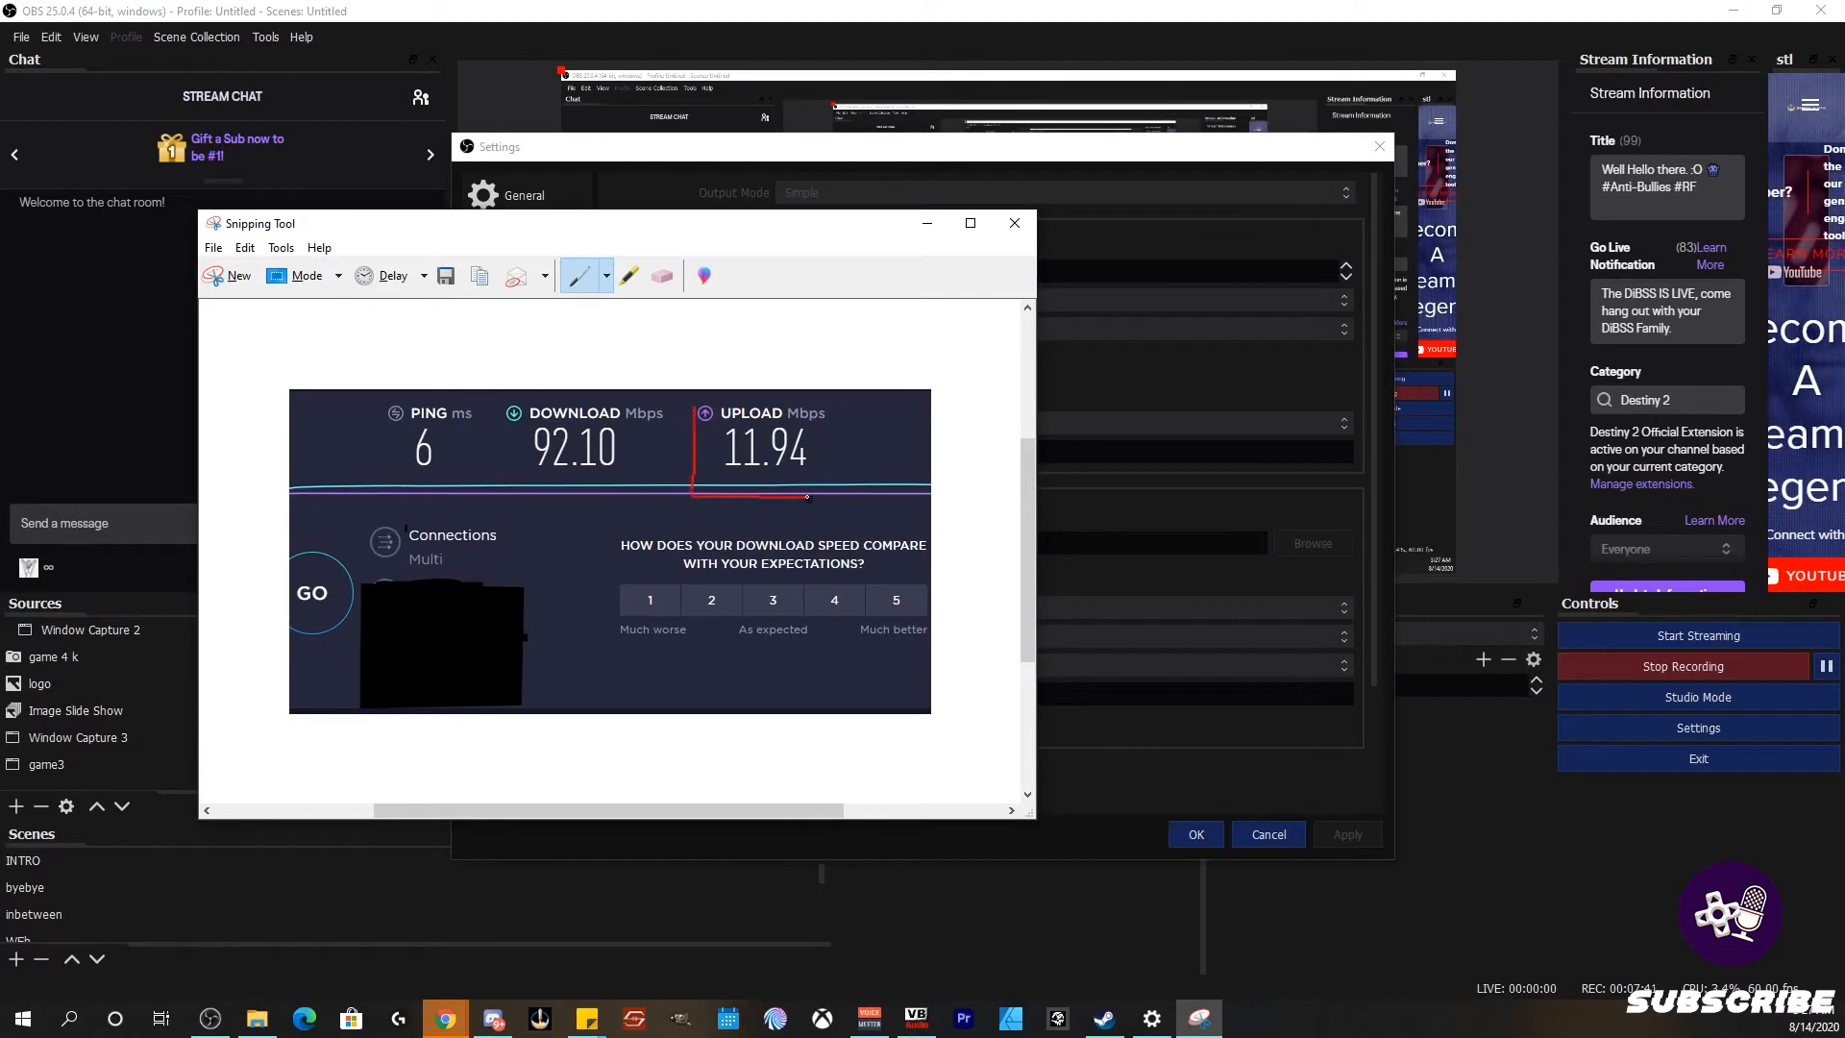
drag(827, 390, 707, 381)
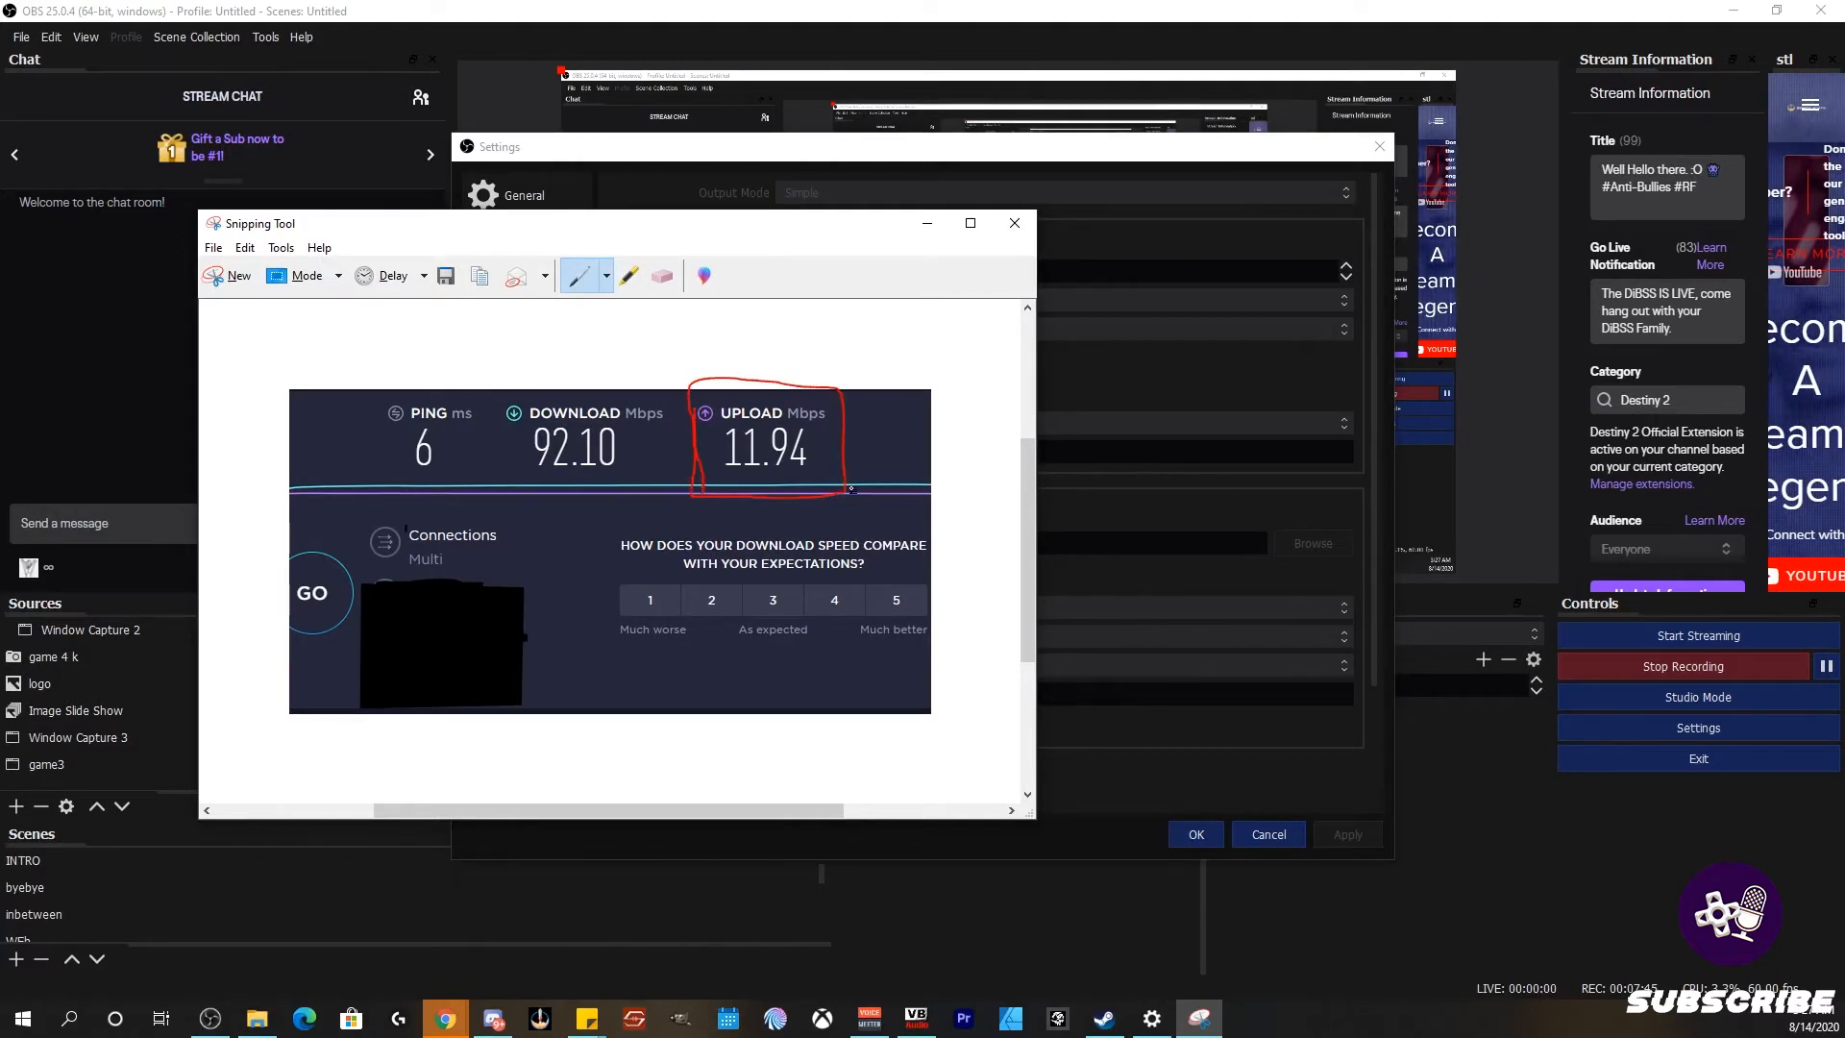
drag(818, 222, 0, 235)
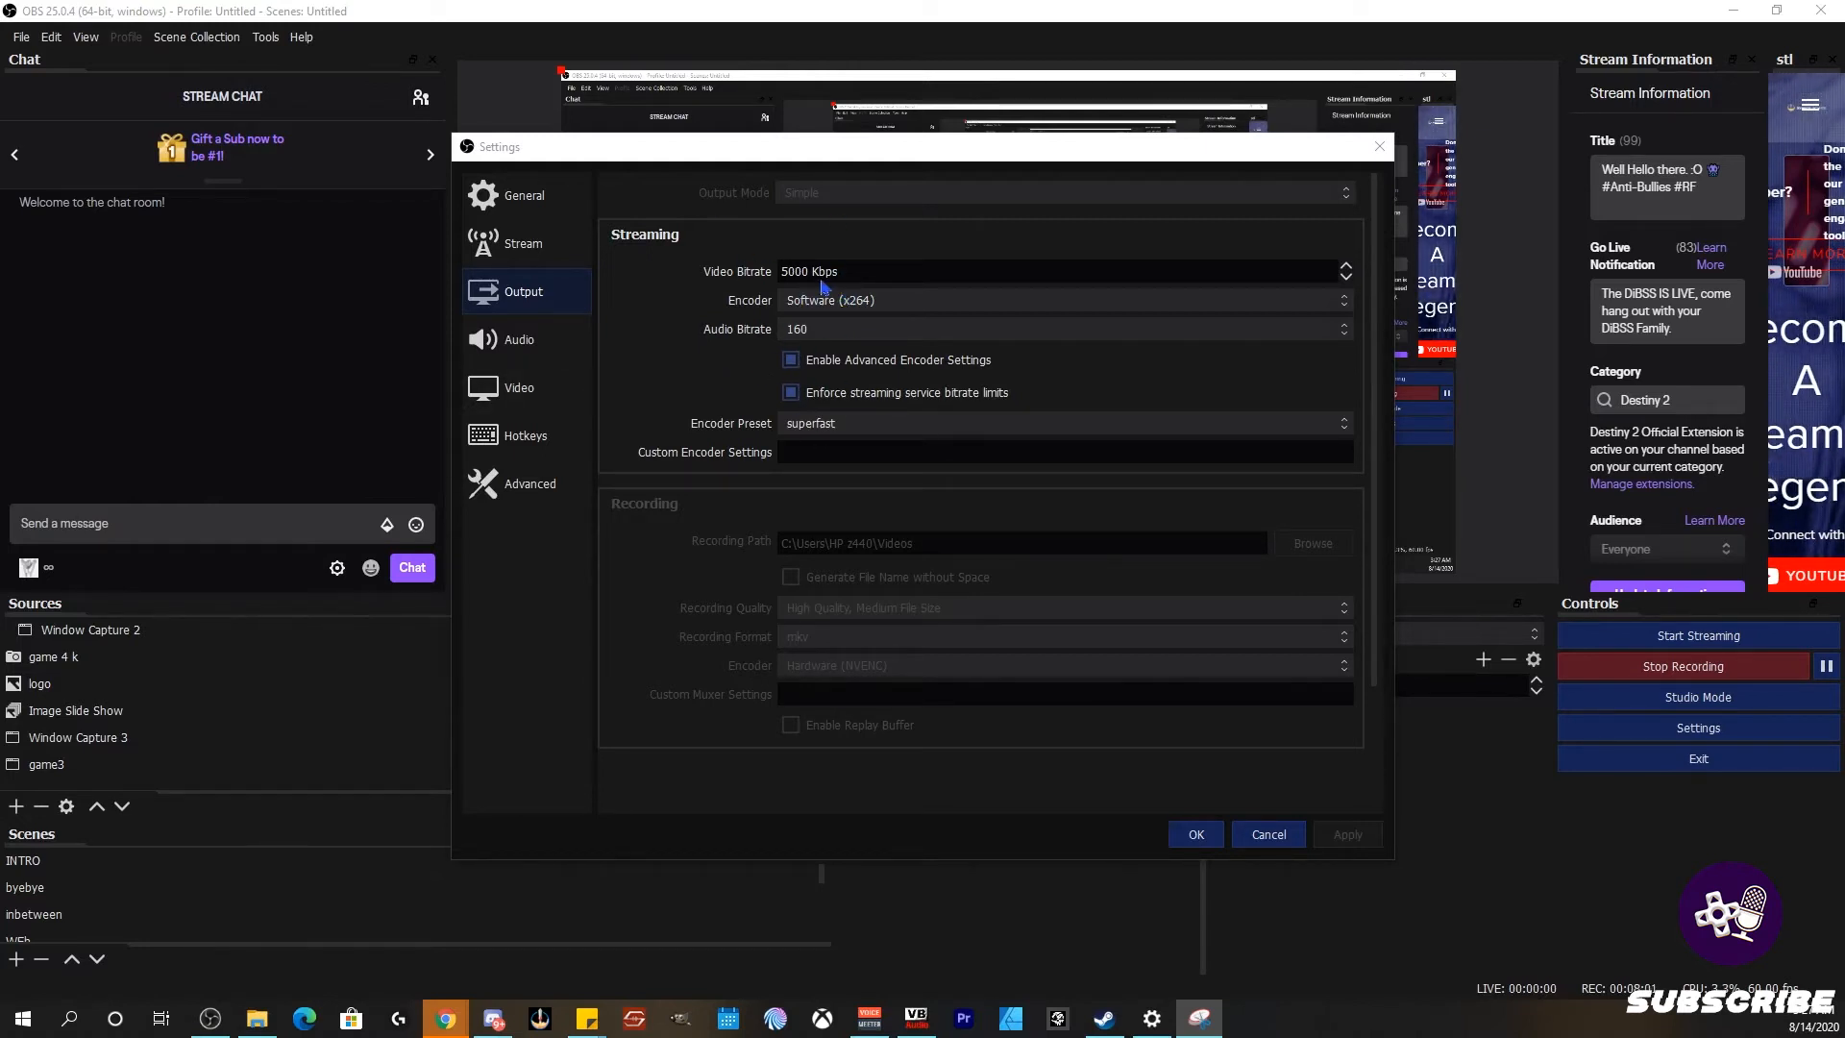
drag(0, 204, 1089, 246)
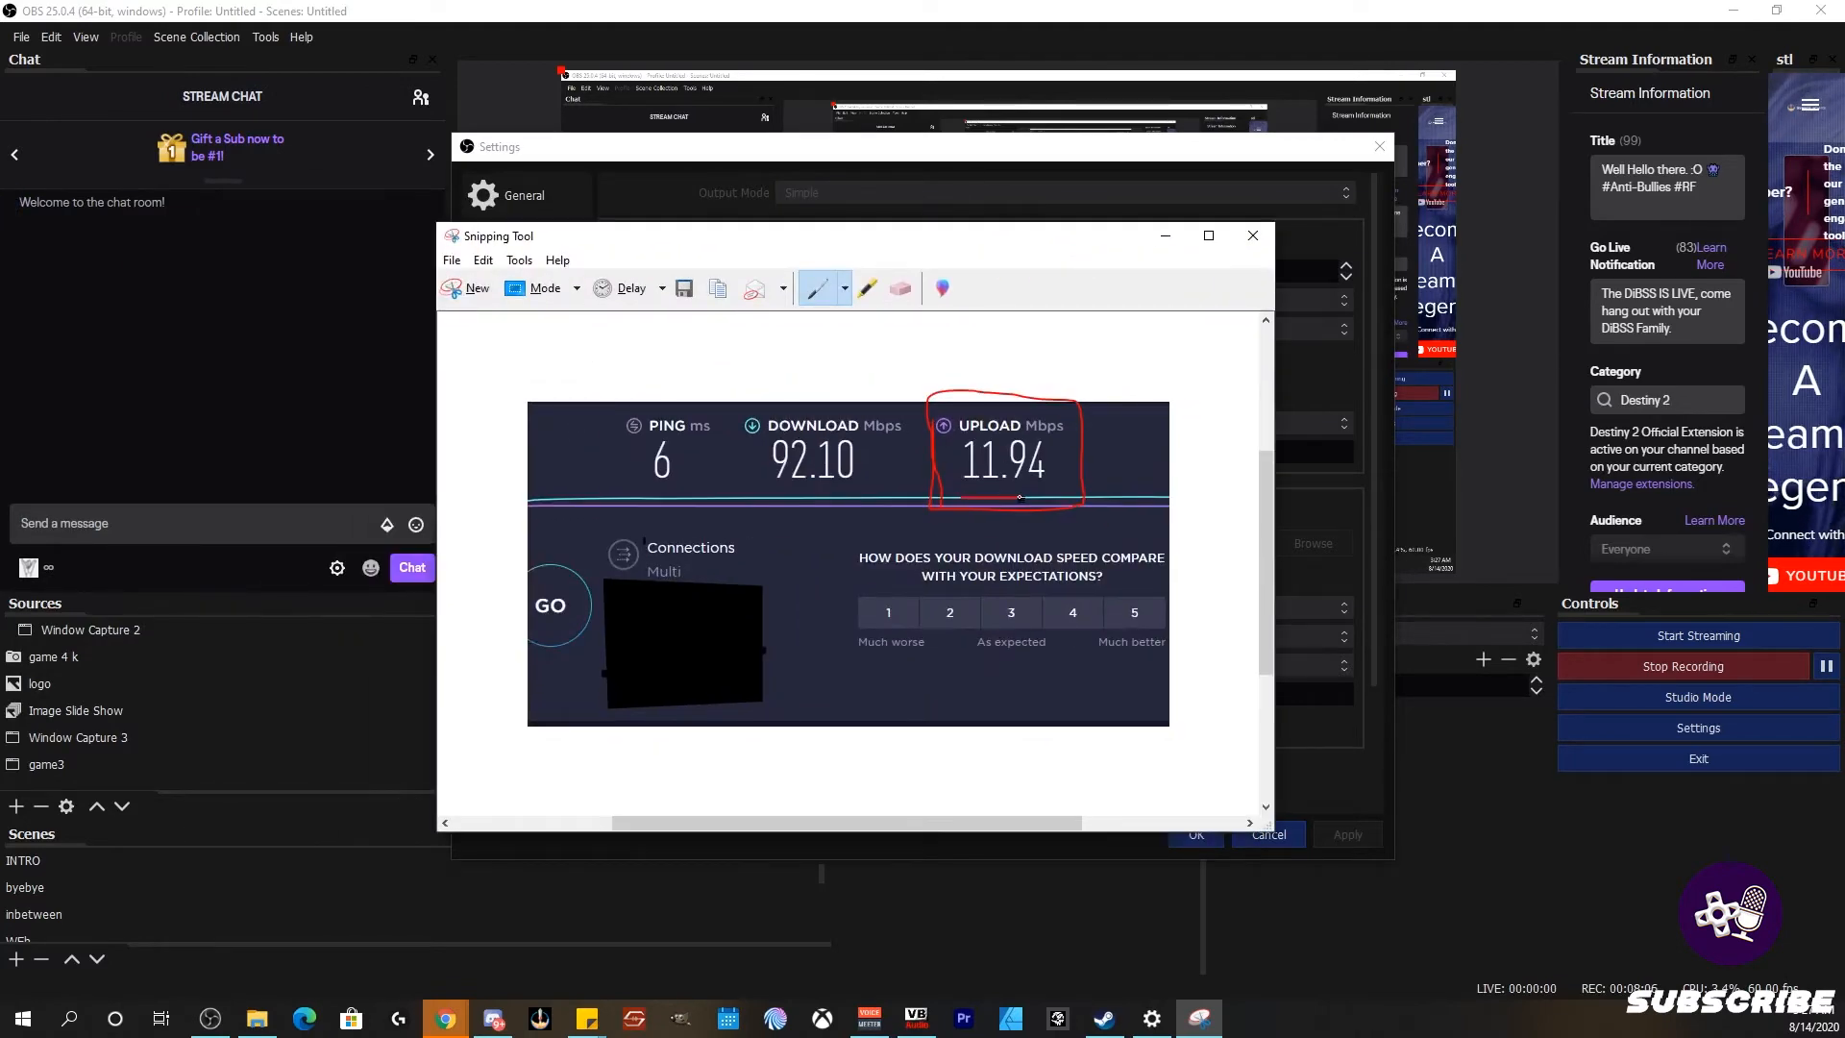
Step: Underline the 11.94 Mbps upload speed and box it in red
mouse_move(1020, 498)
mouse_down()
mouse_move(1051, 500)
mouse_move(980, 502)
mouse_up()
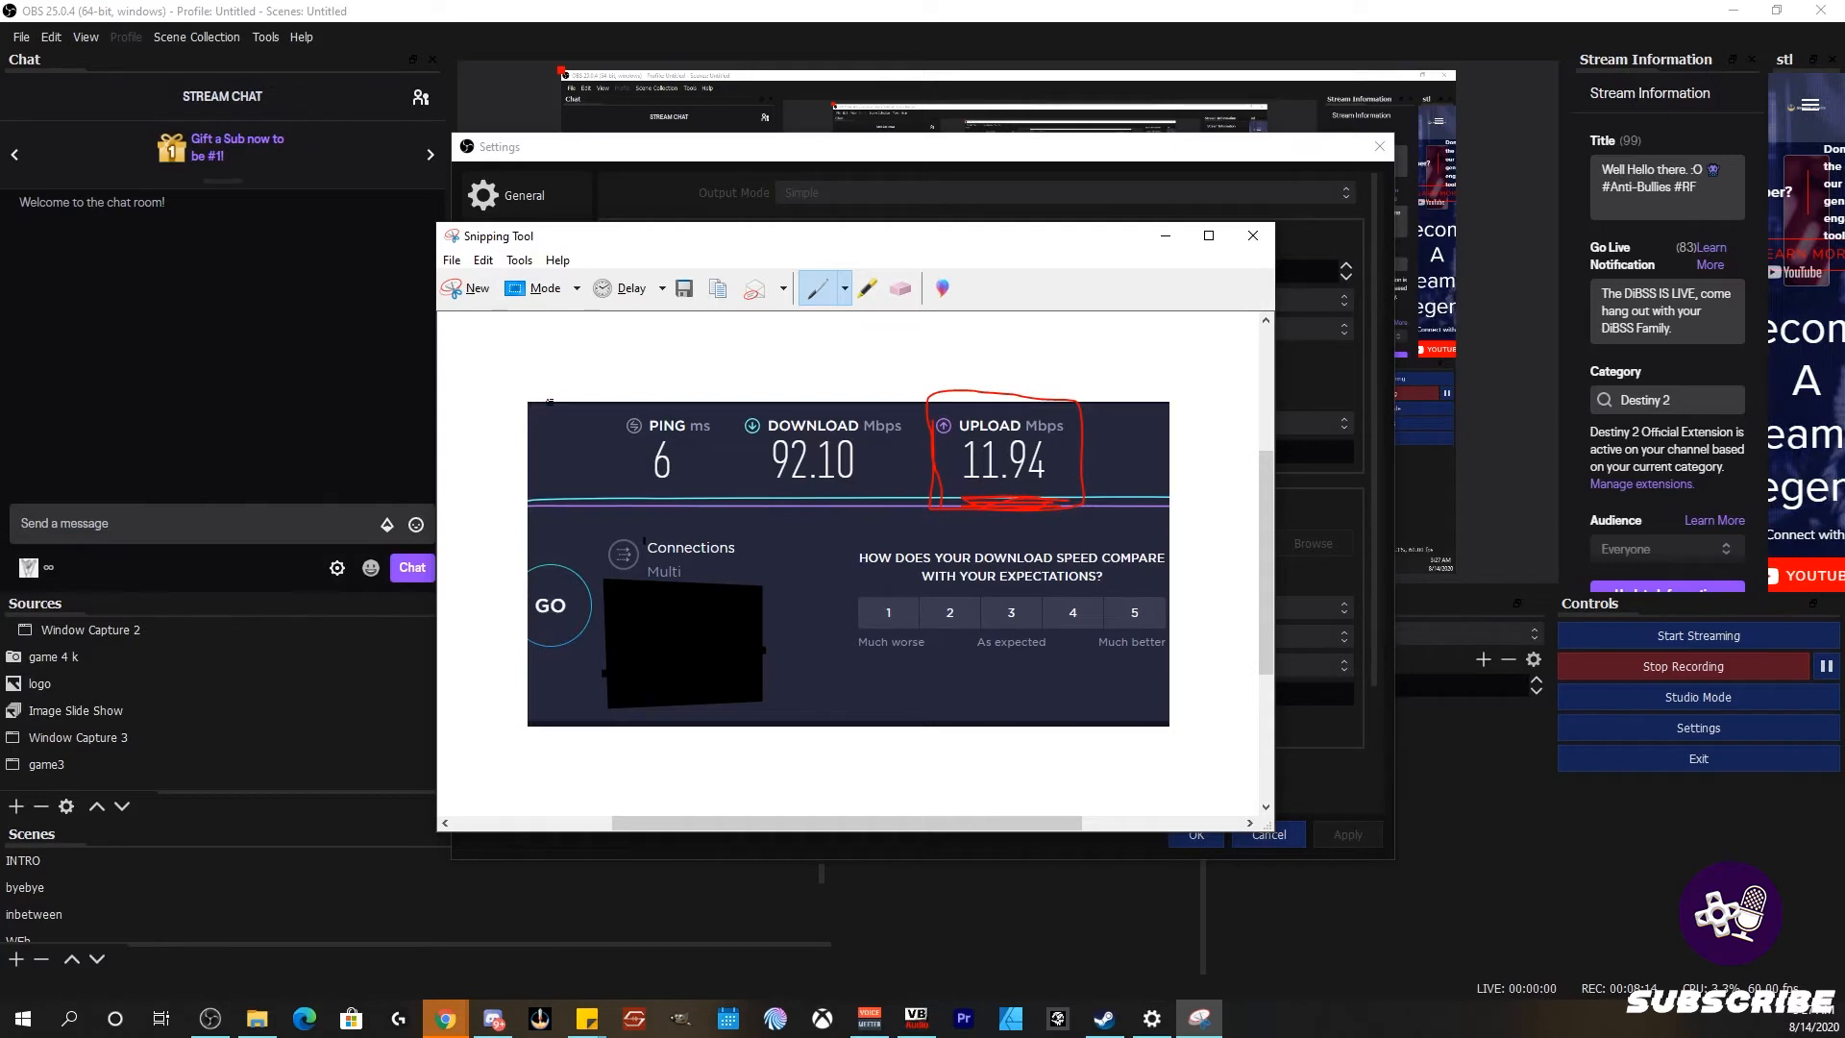
drag(914, 388, 923, 474)
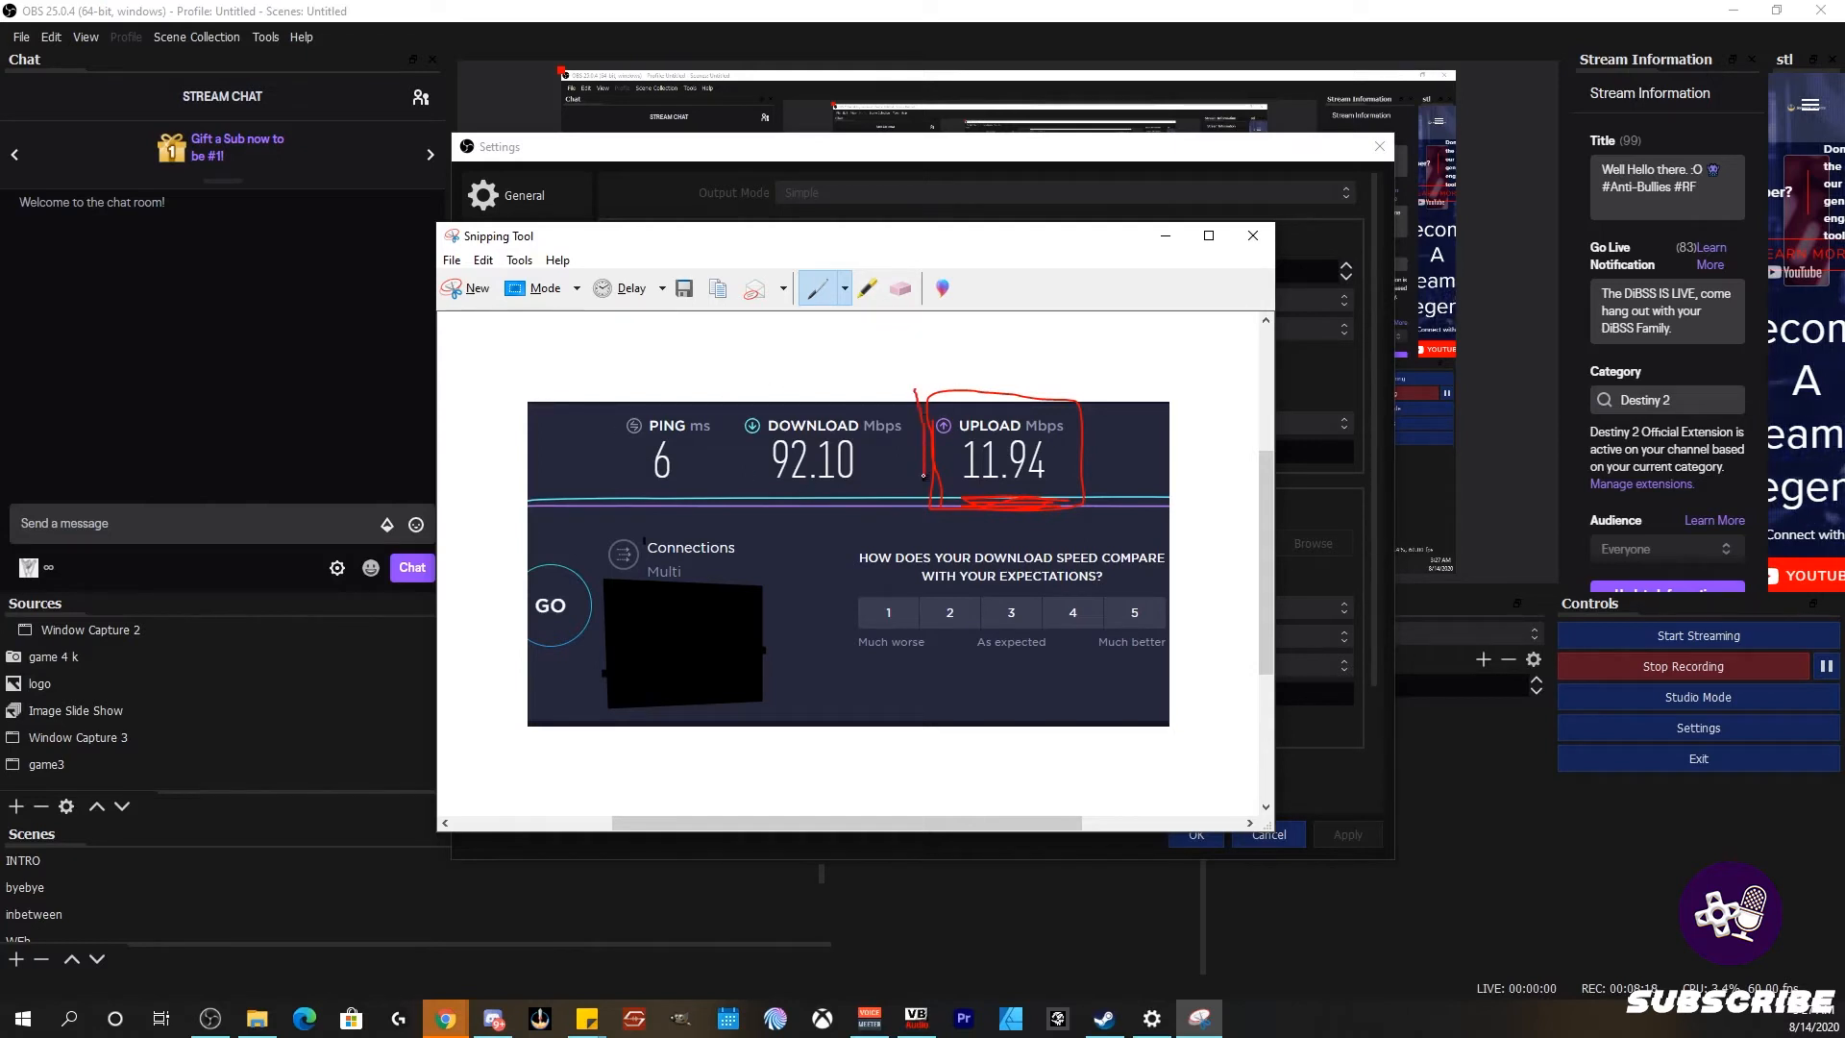
mouse_move(1050, 499)
mouse_down()
mouse_move(1086, 471)
mouse_move(930, 369)
mouse_move(919, 399)
mouse_up()
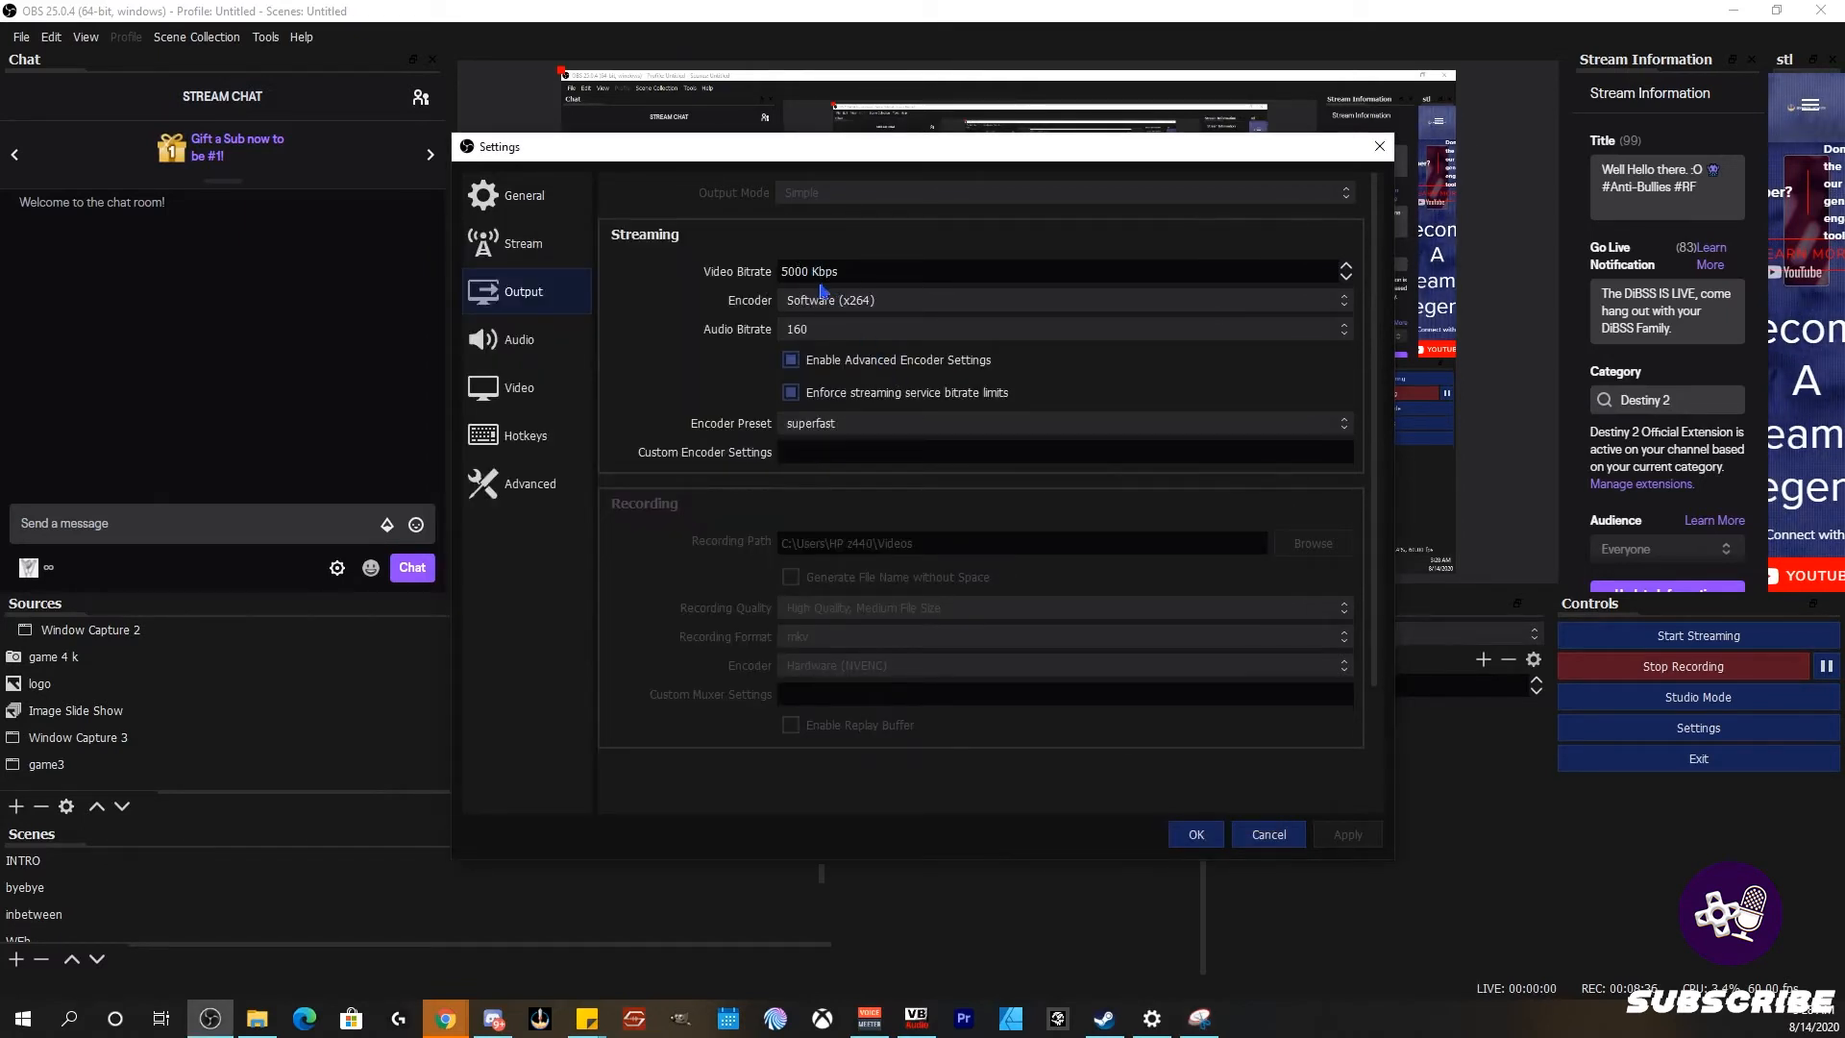
click(874, 300)
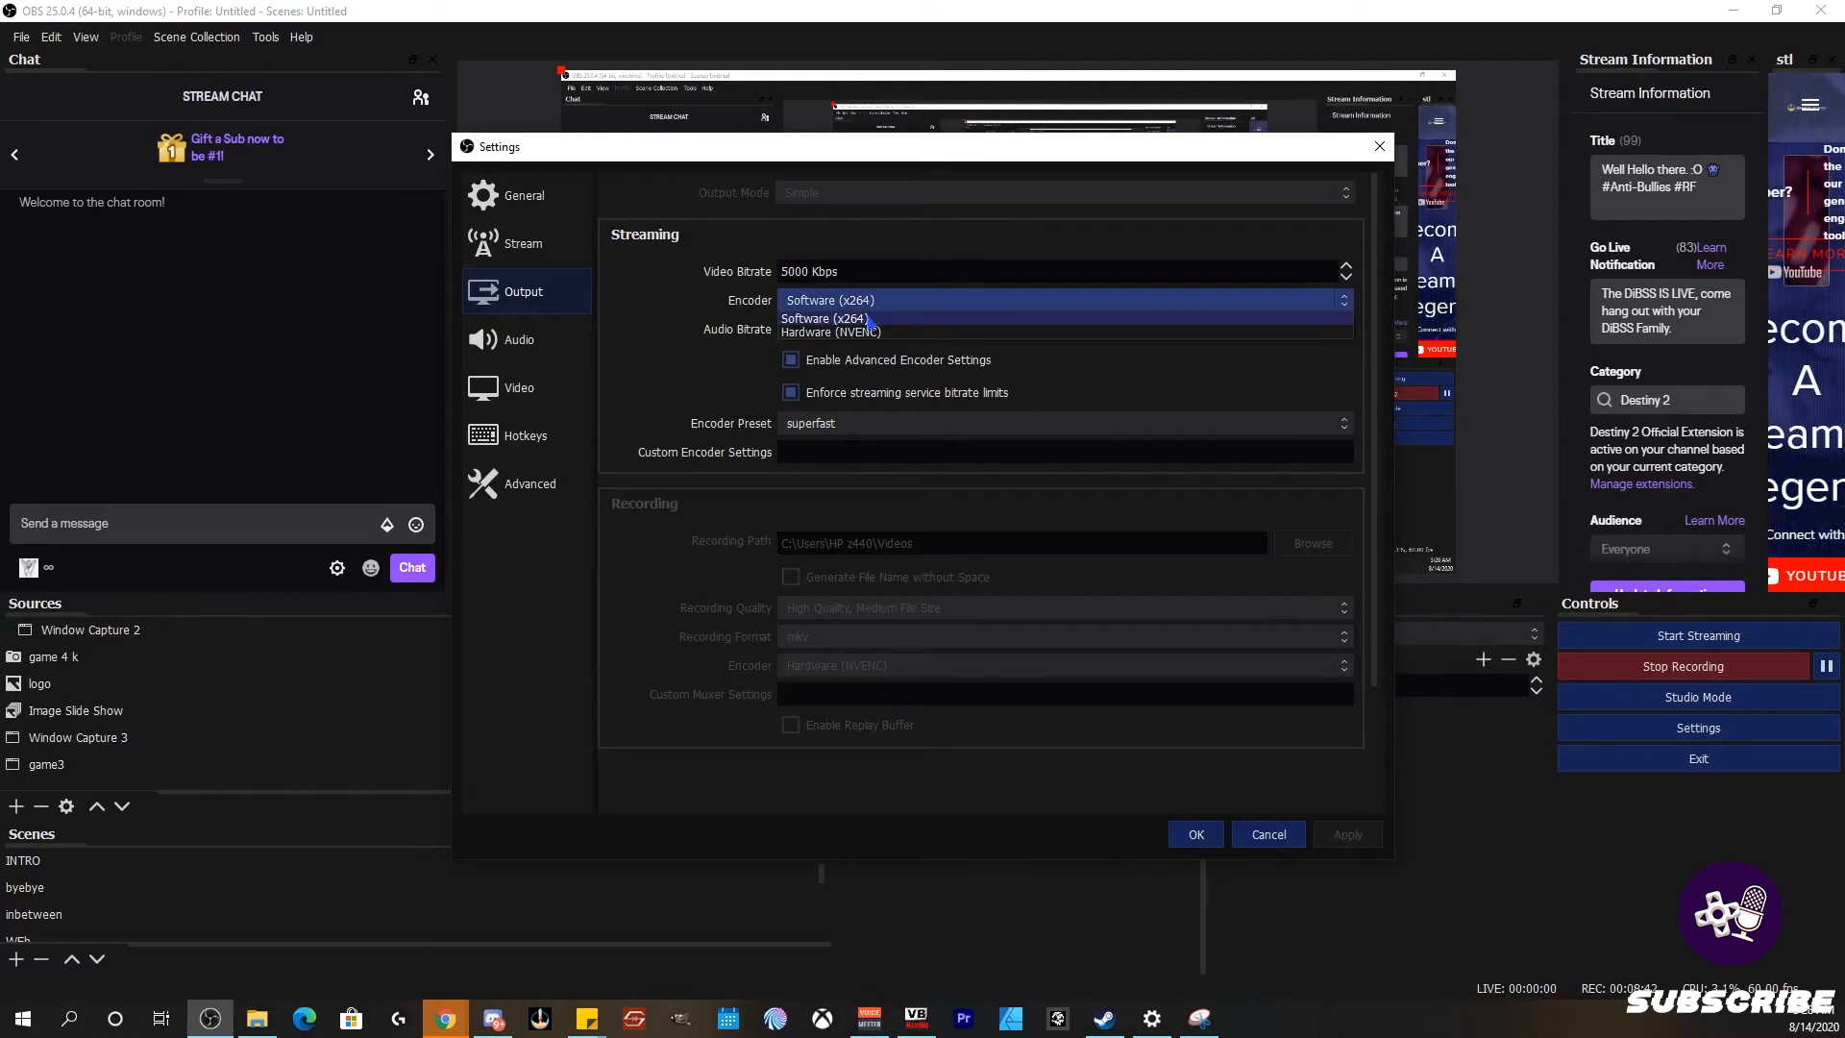
click(917, 334)
click(913, 303)
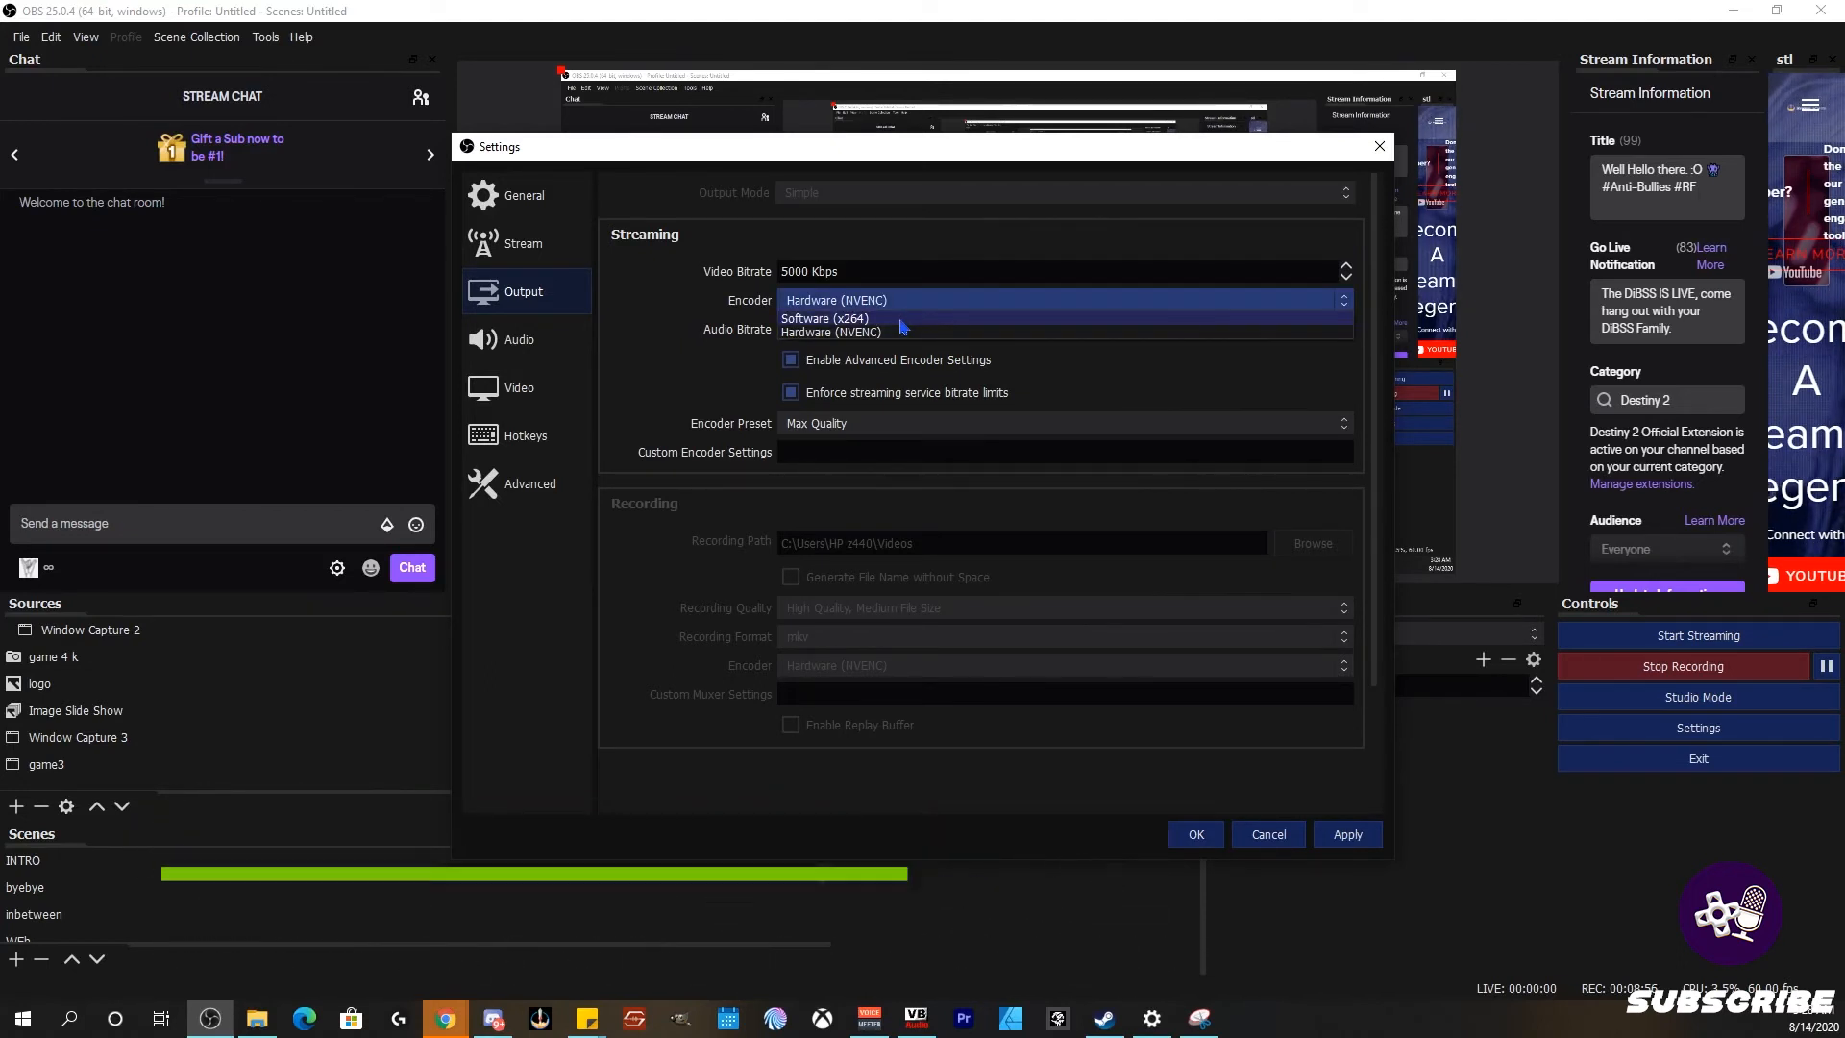
click(901, 320)
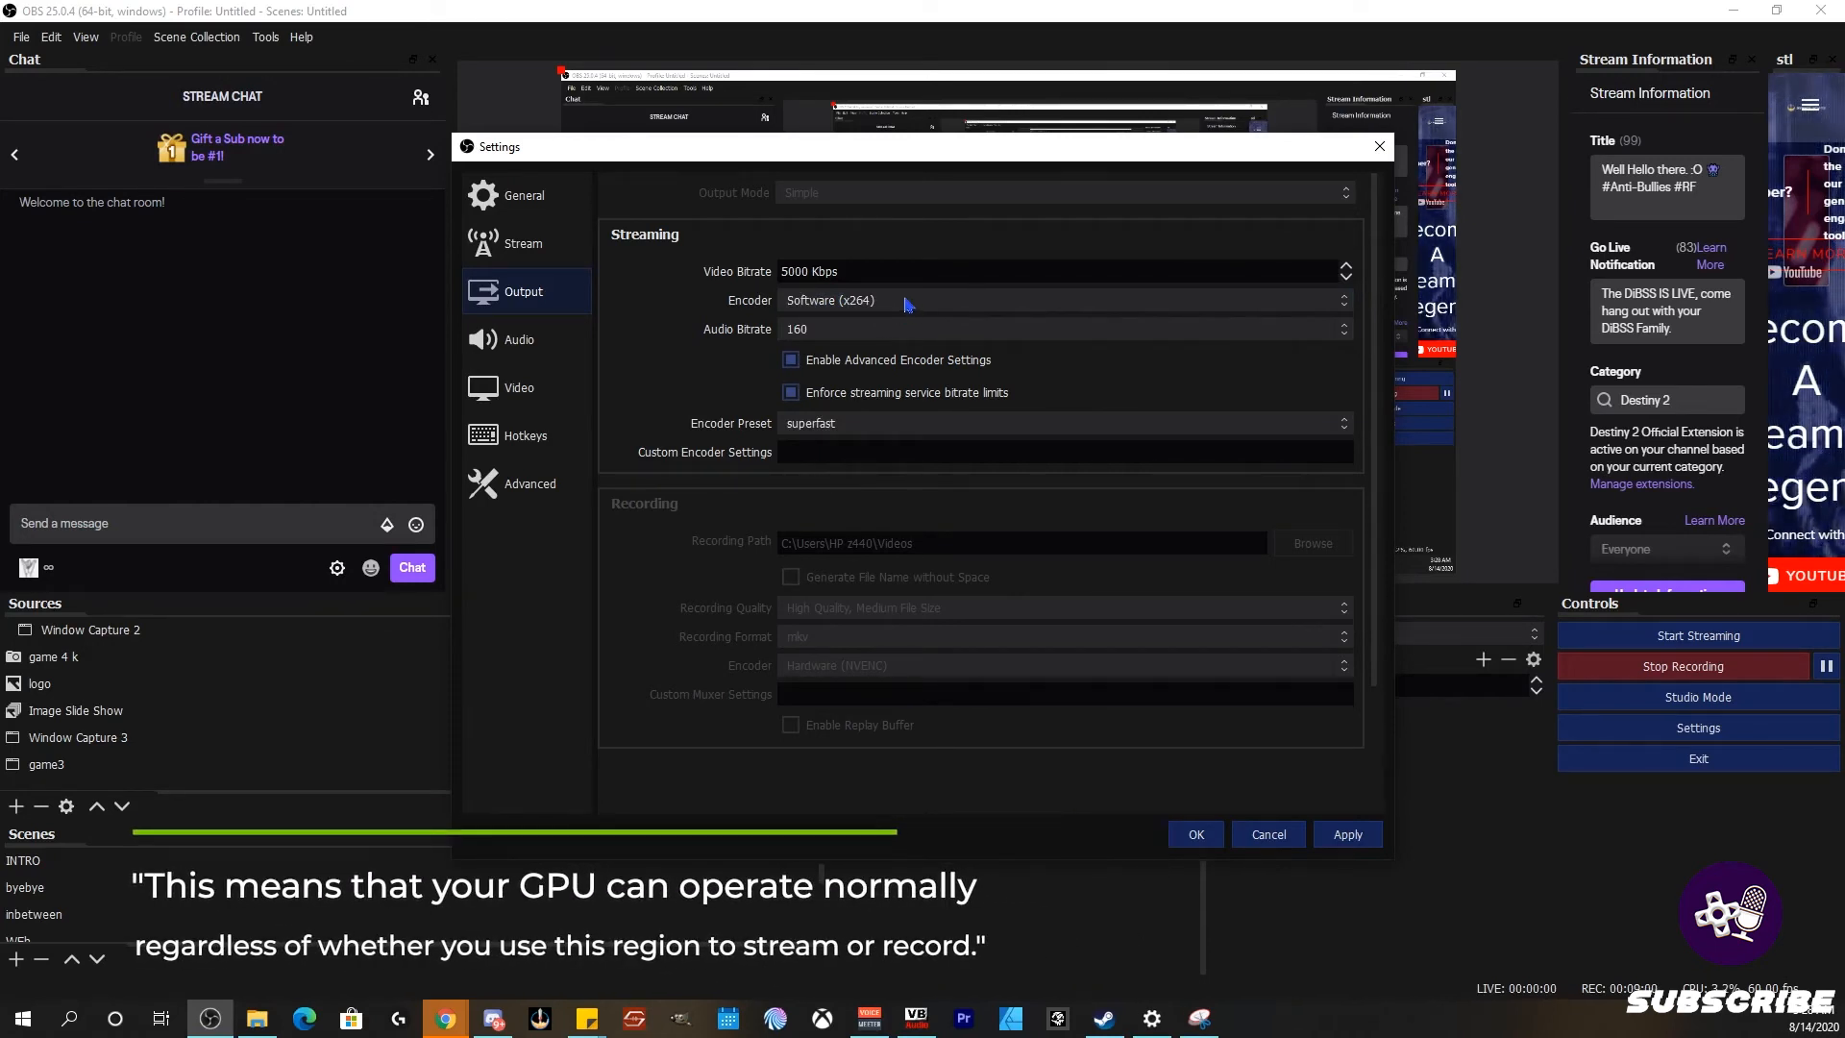
click(851, 302)
click(853, 303)
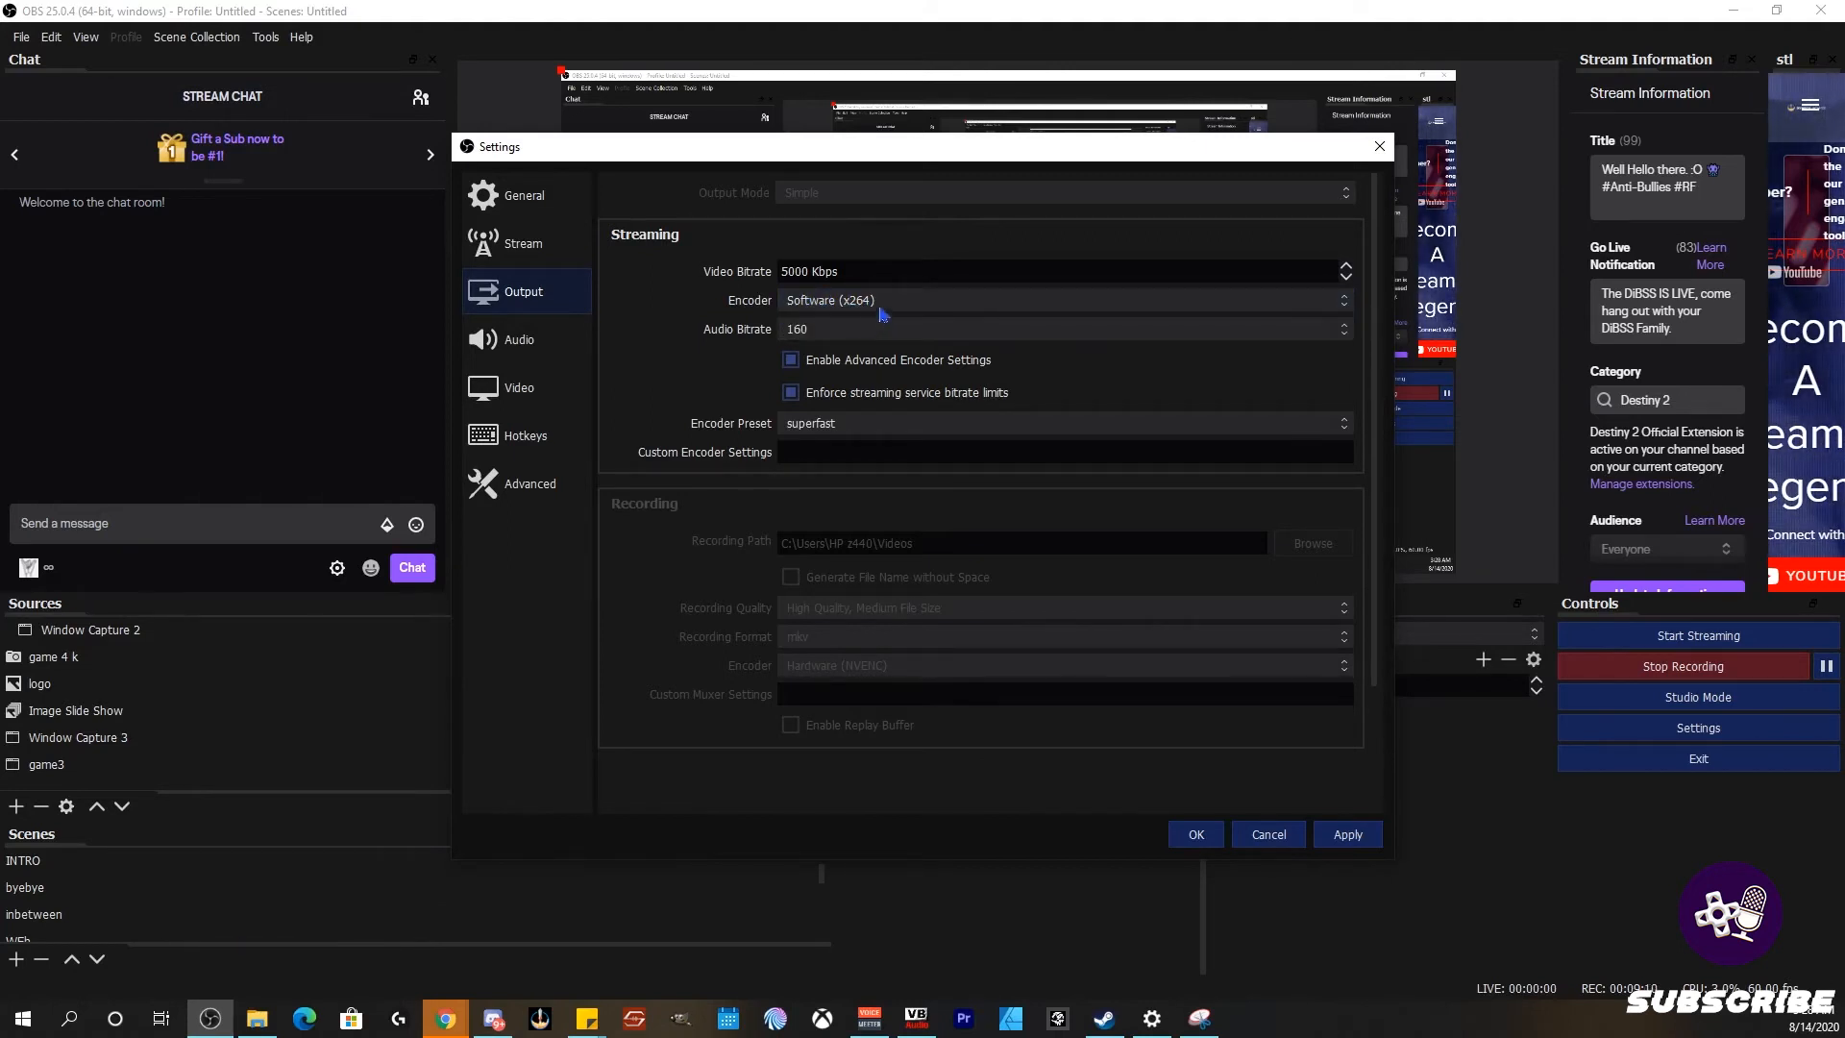
click(882, 308)
click(720, 354)
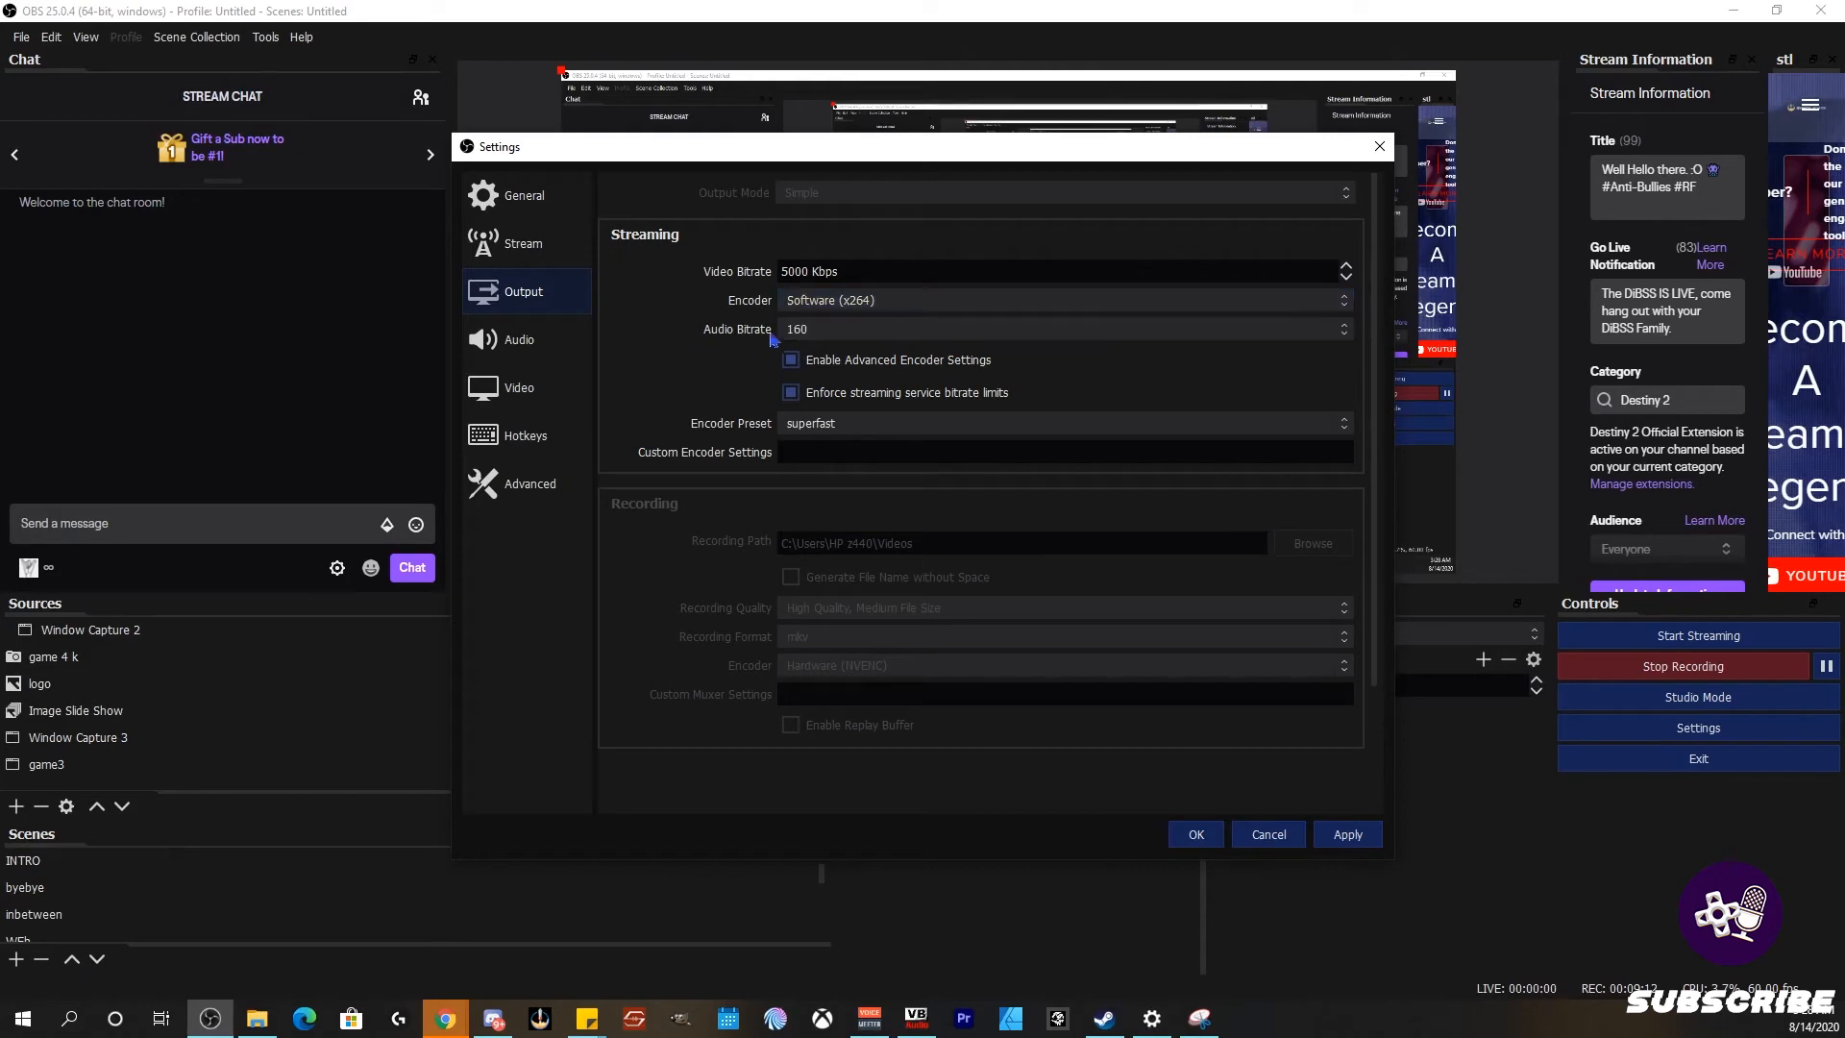
click(799, 330)
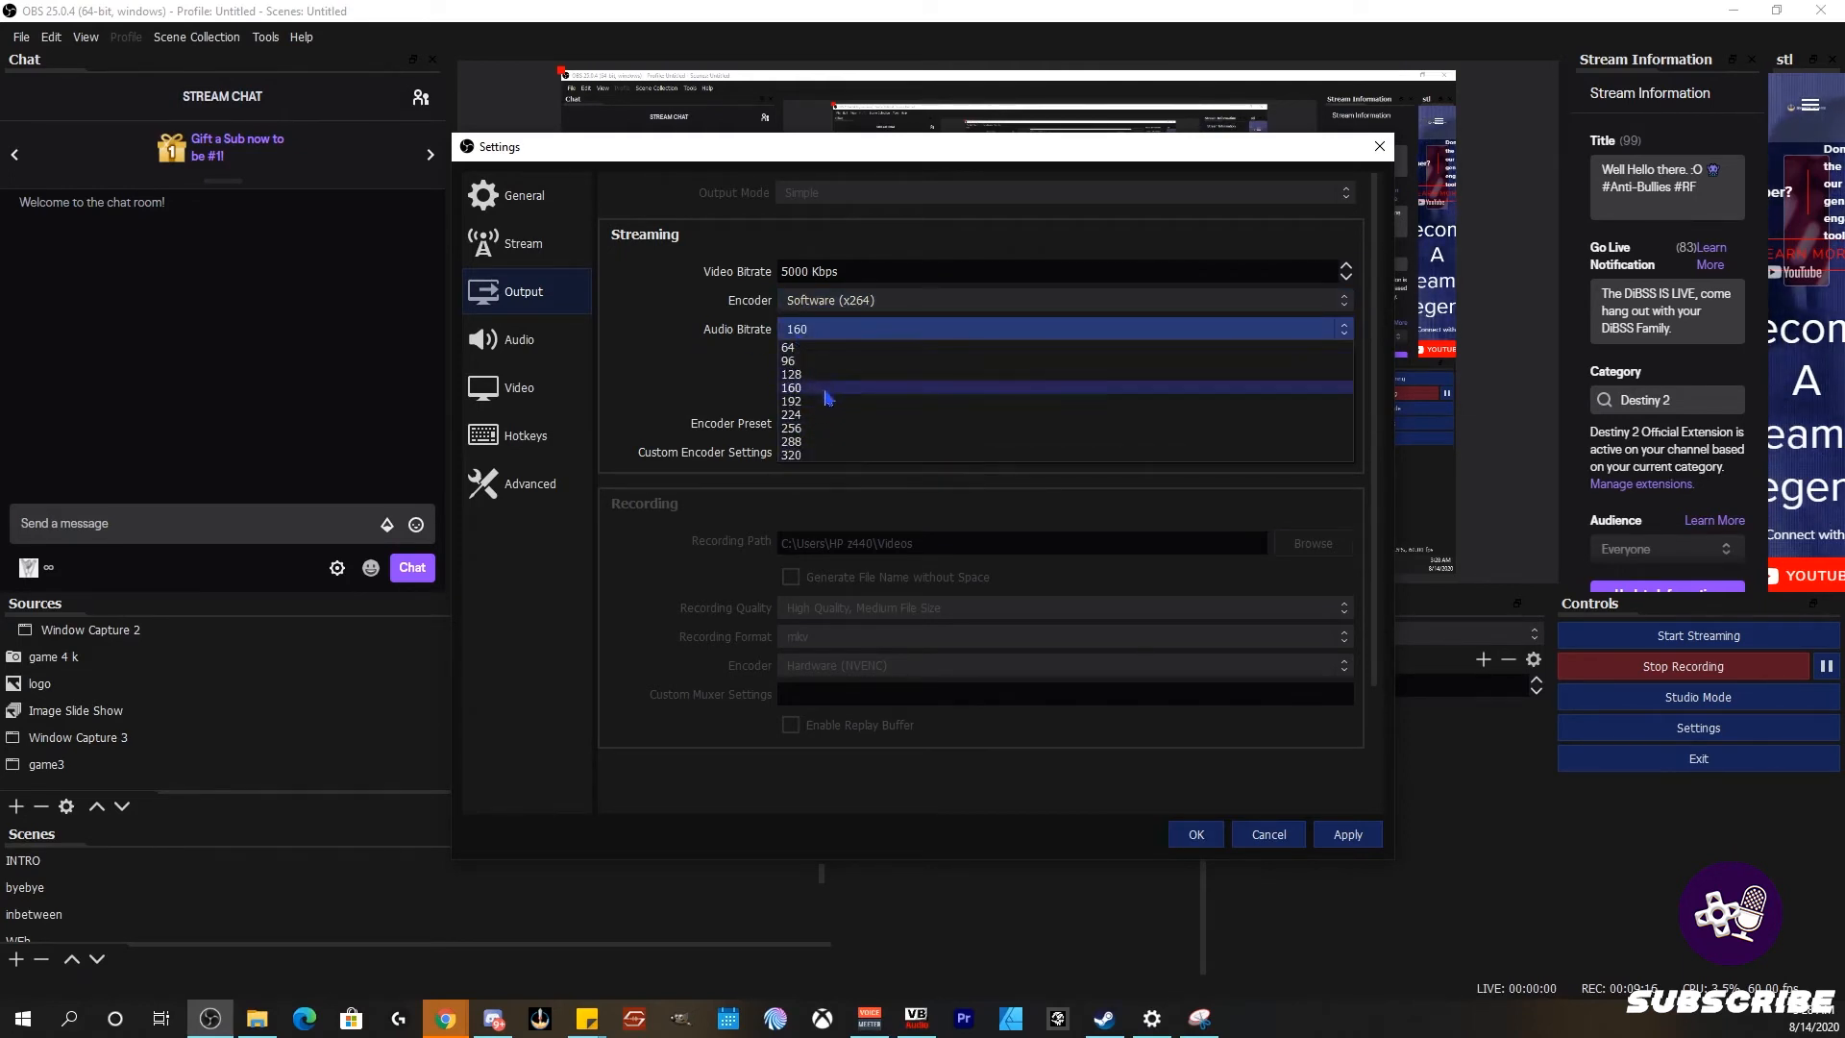
click(798, 455)
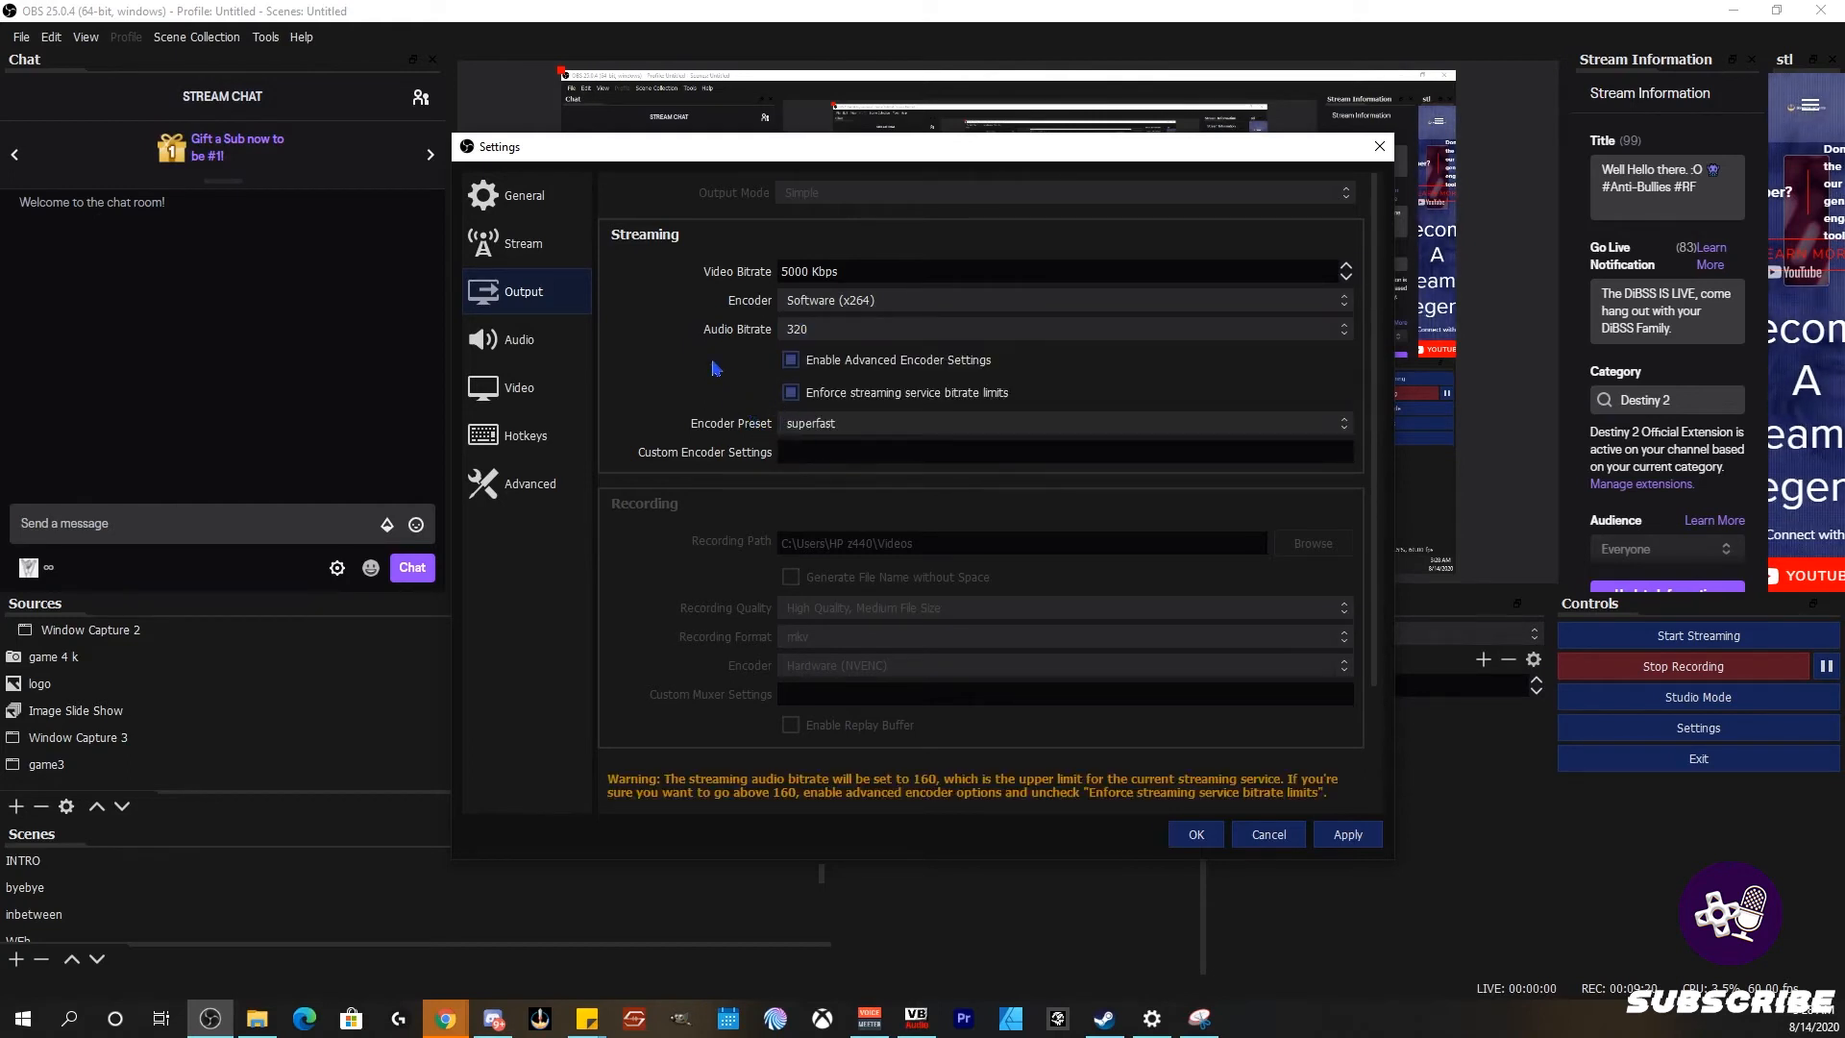
click(833, 329)
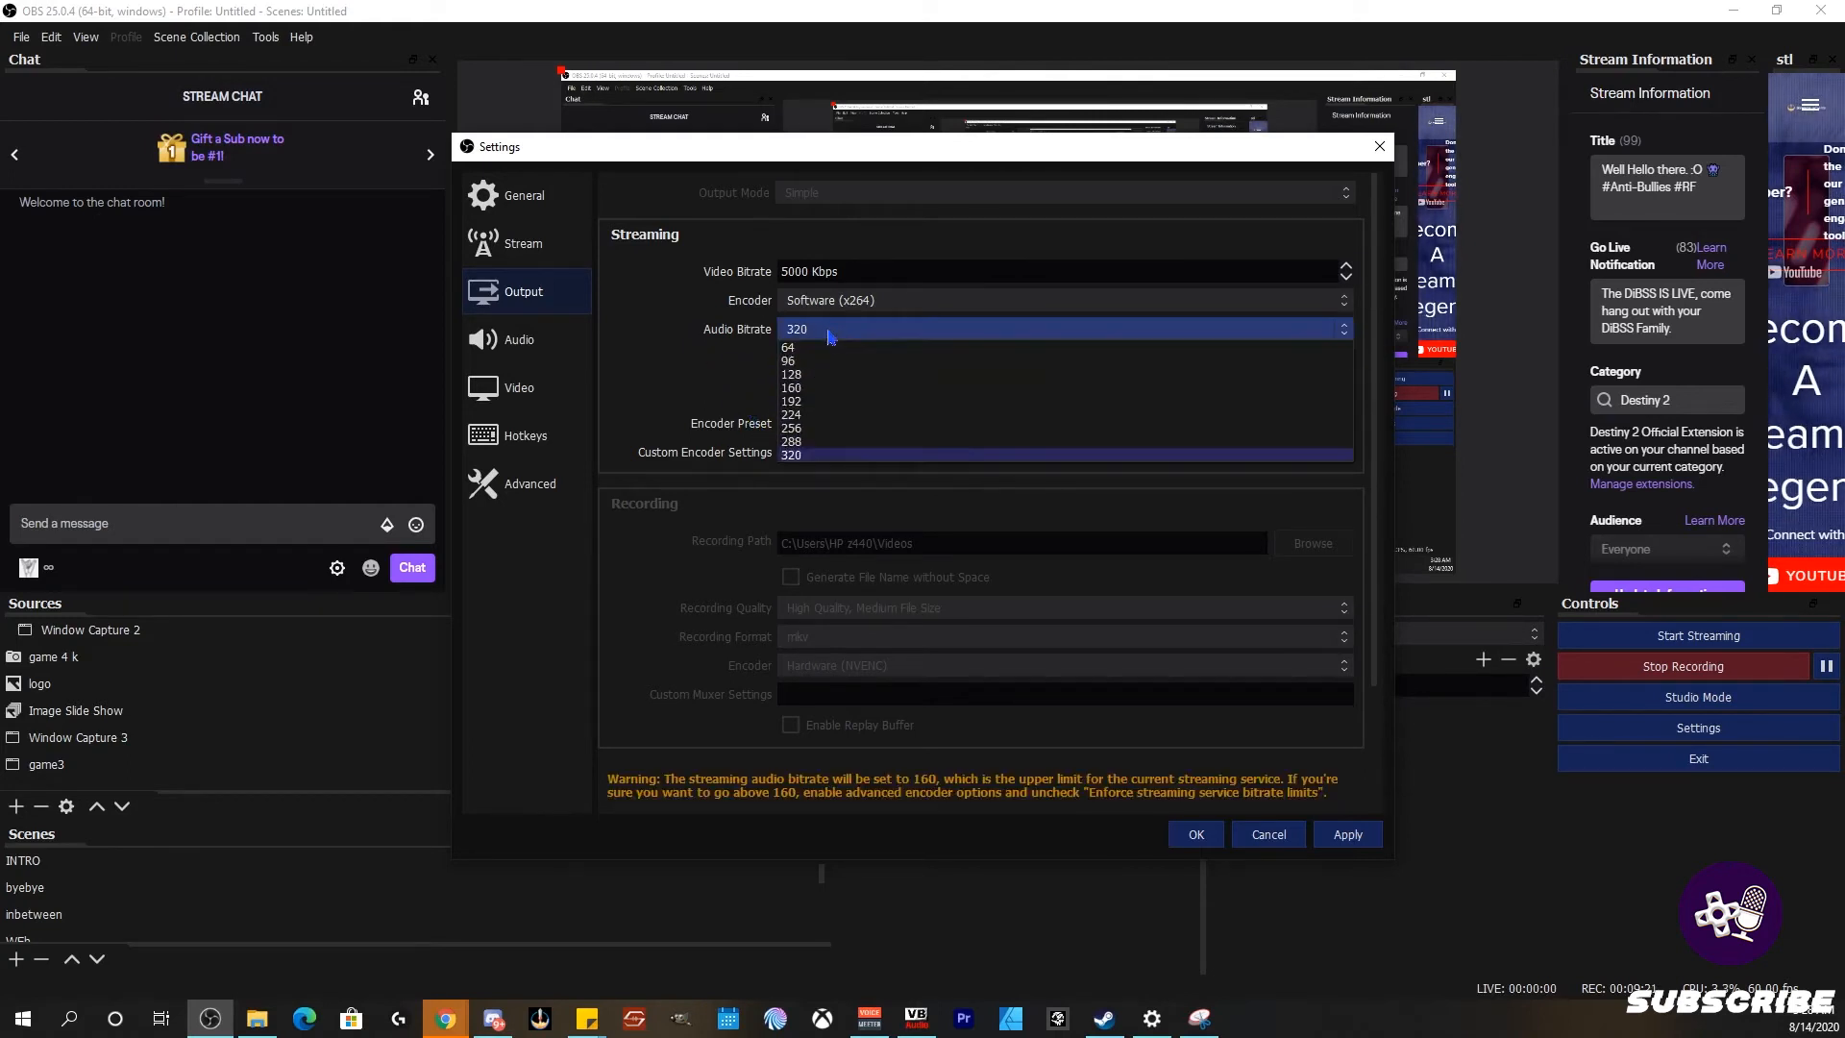
click(823, 389)
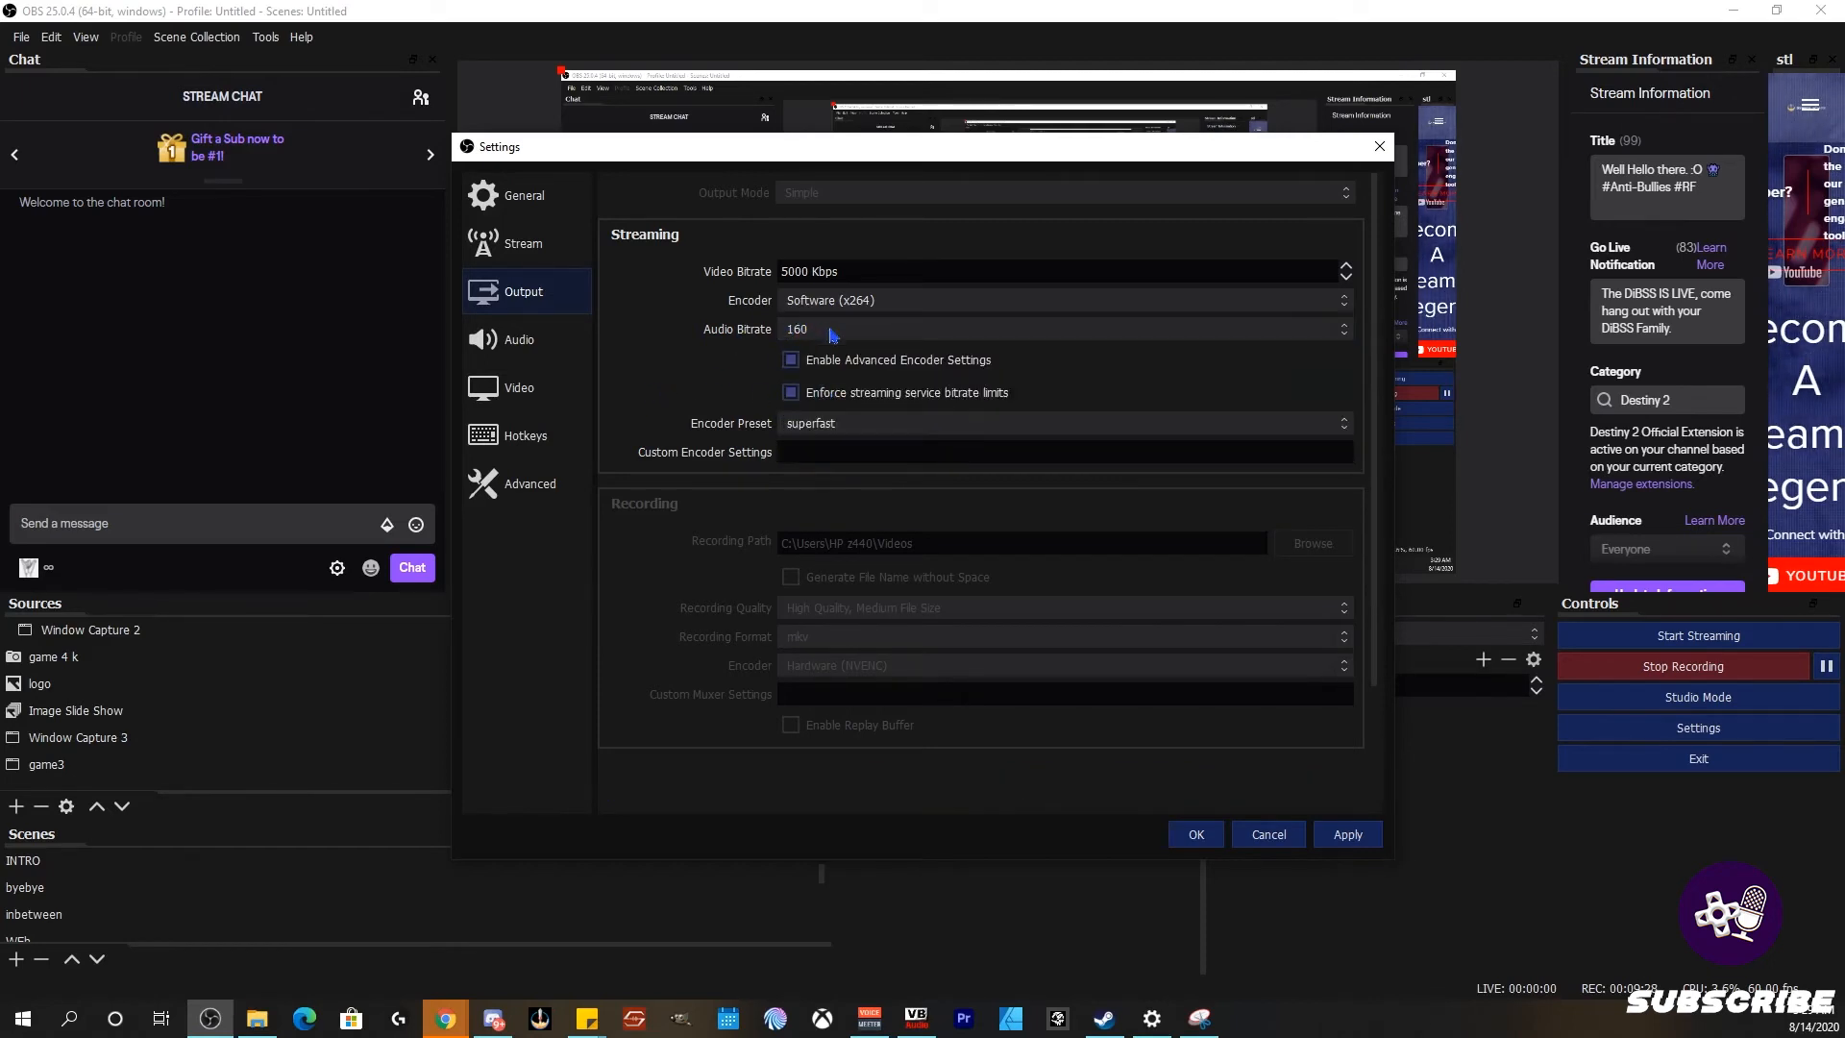
click(817, 424)
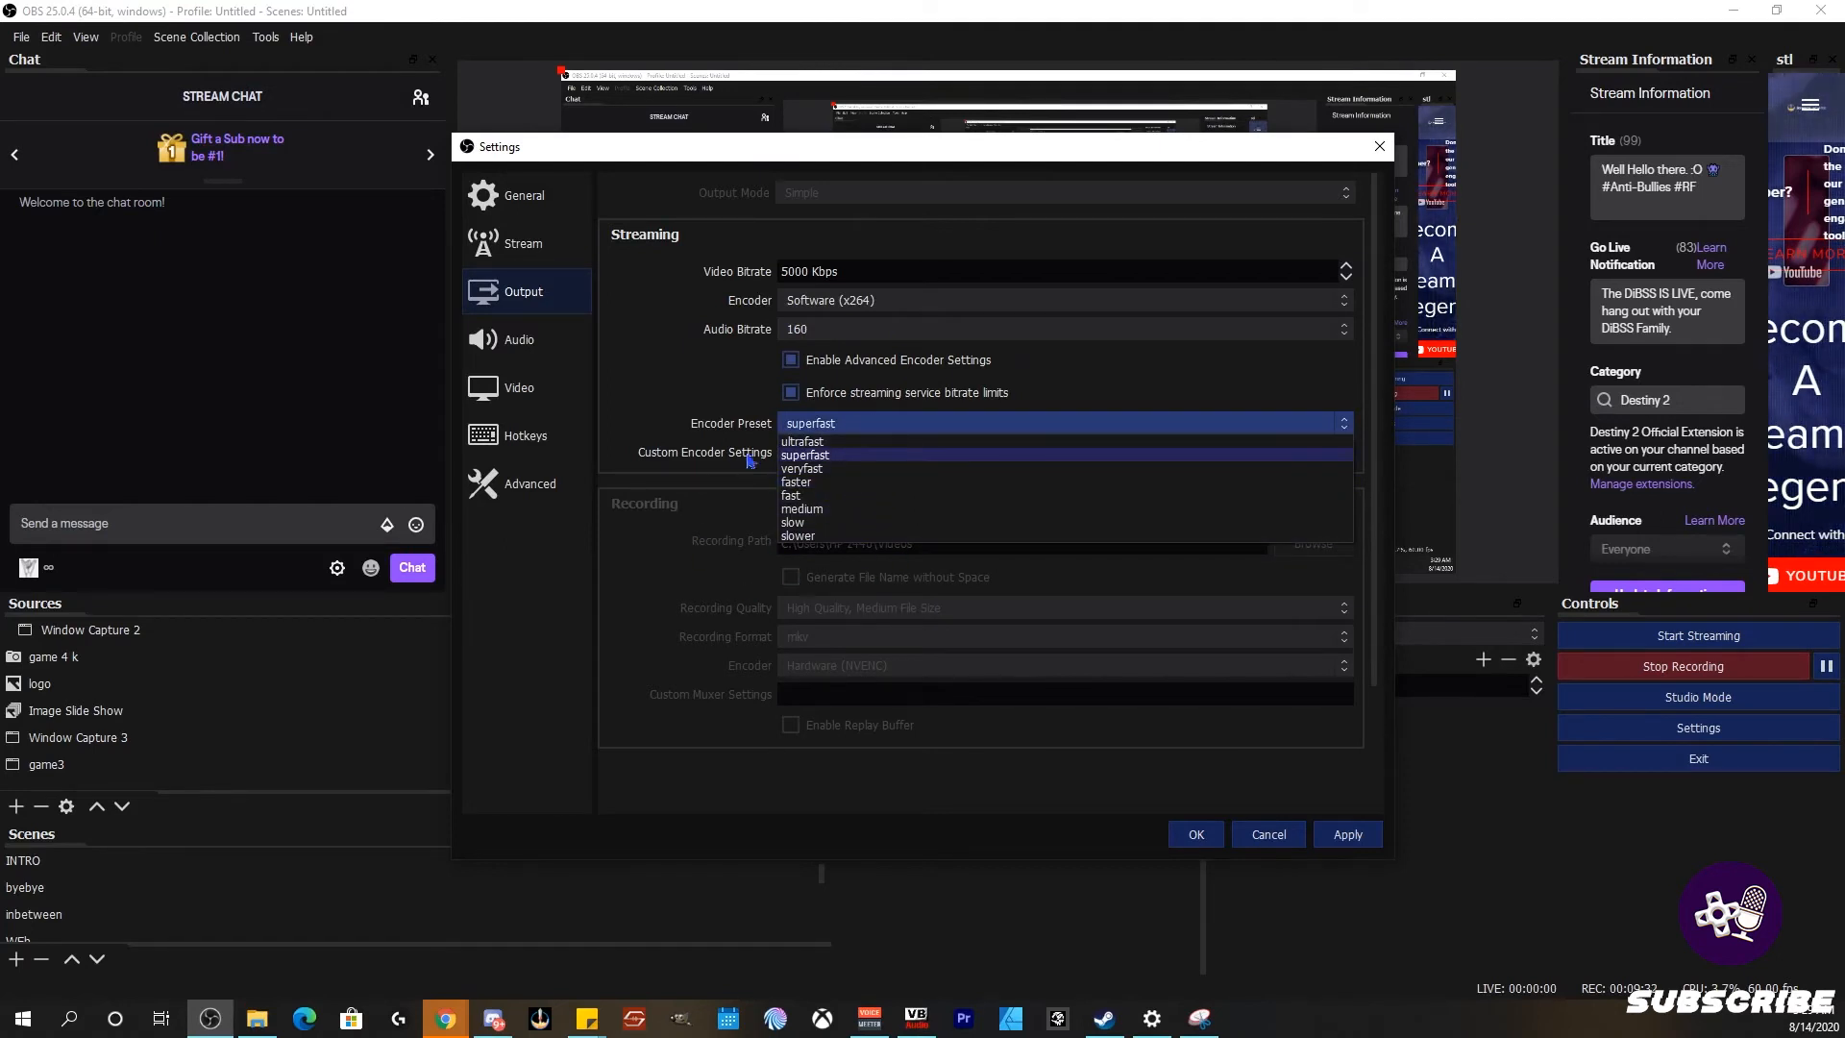
Step: Keep the superfast encoder preset and view Audio settings with VoiceMeeter Input and Output devices
click(790, 456)
click(791, 428)
click(710, 407)
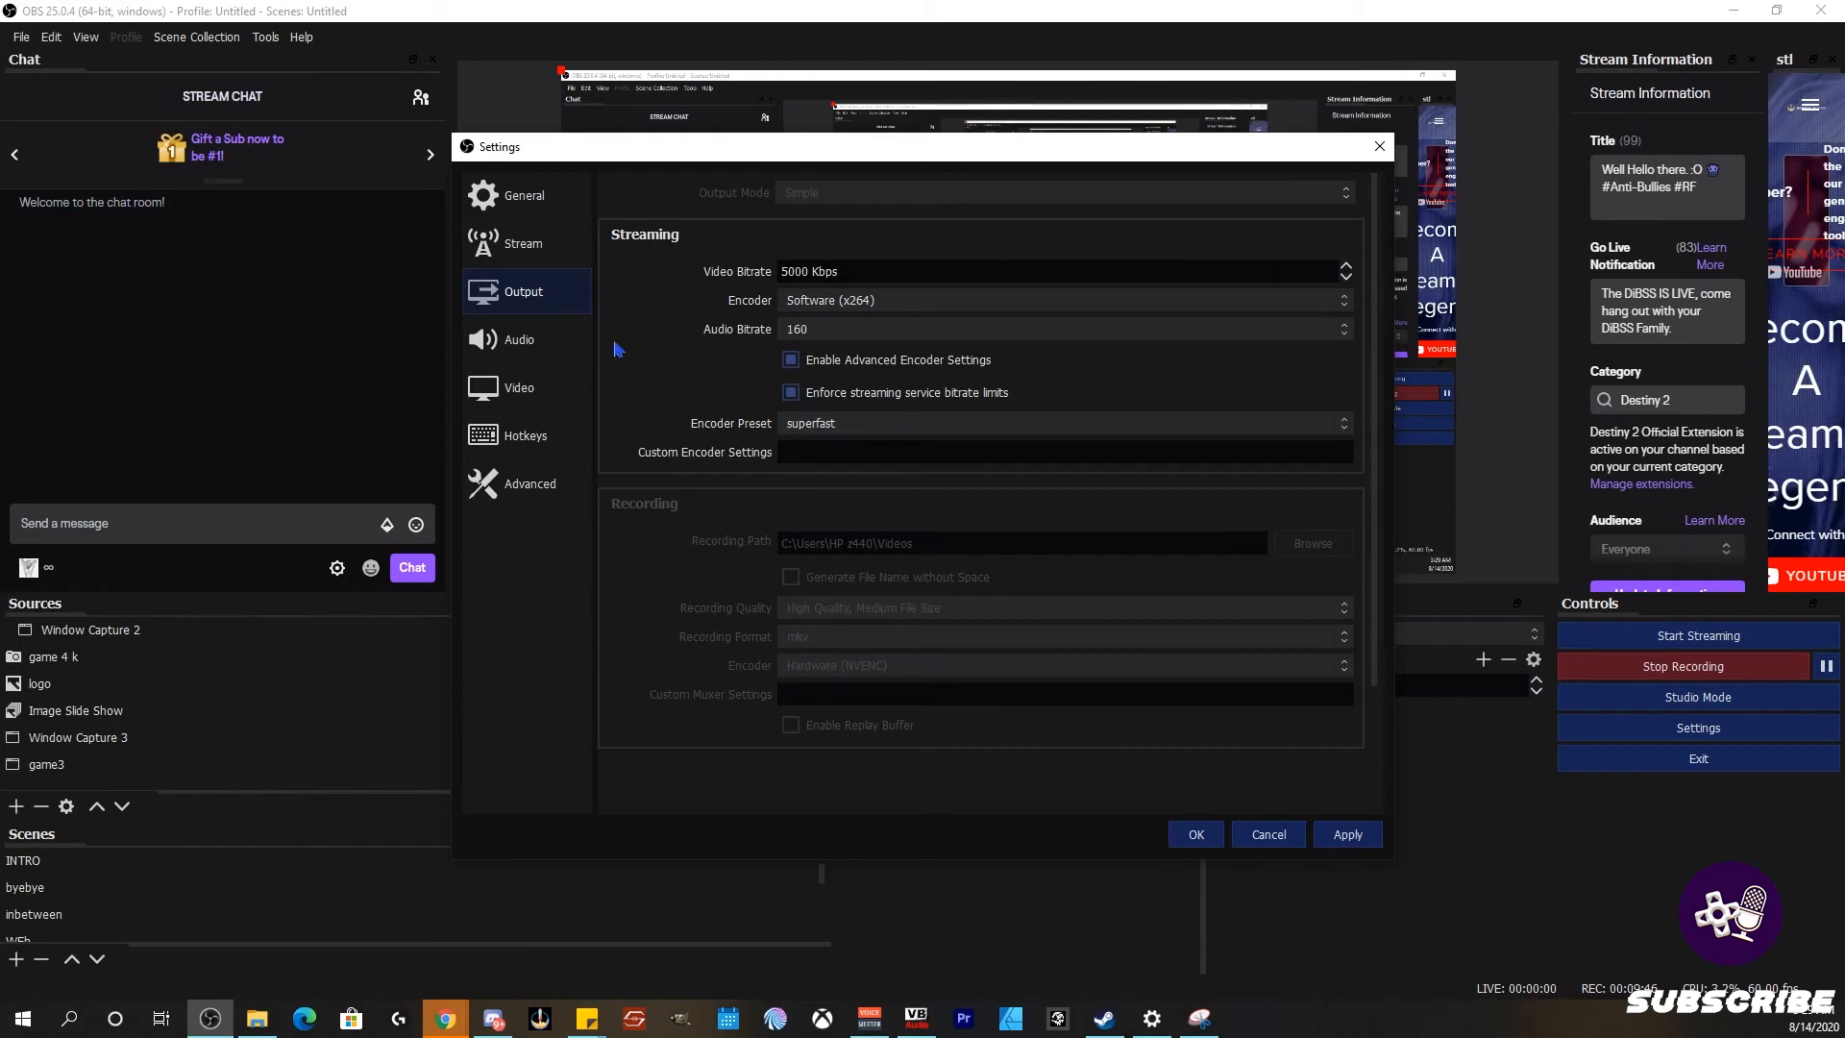
click(546, 346)
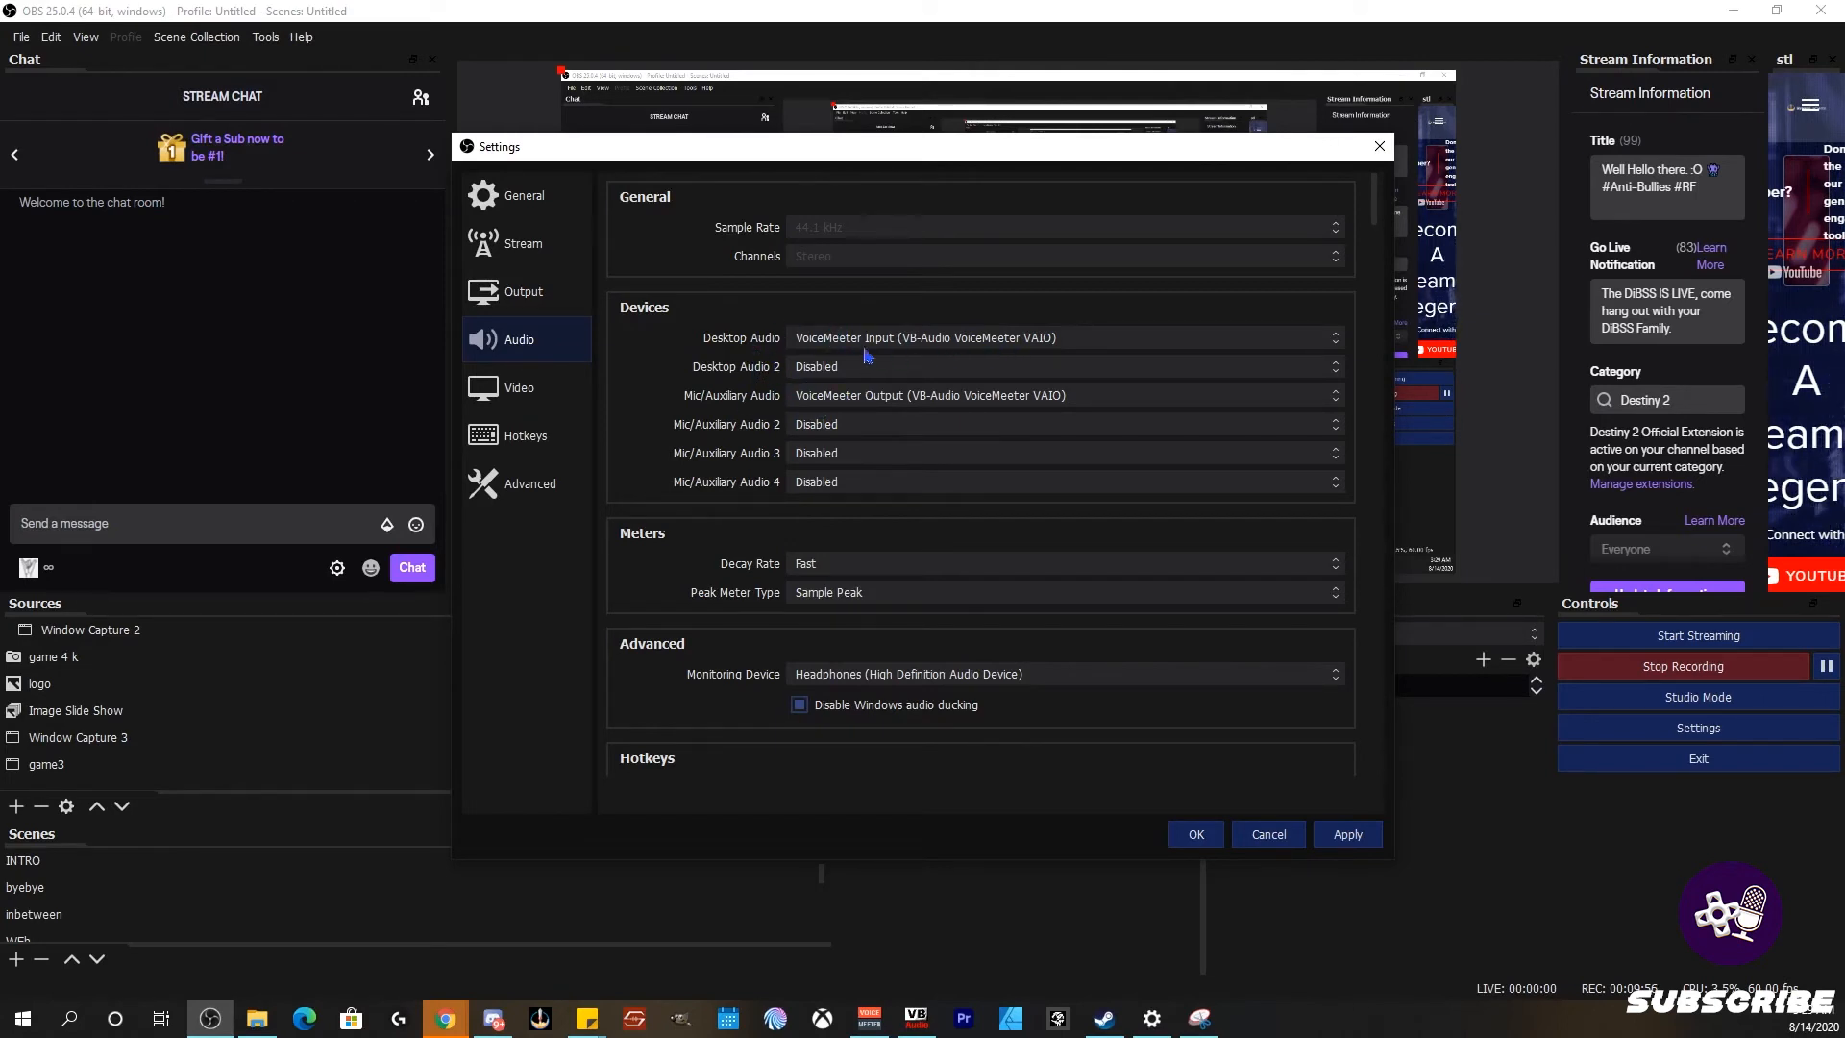
Step: Show the Video settings: 1920x1080 base and output resolution at 60 FPS
click(560, 394)
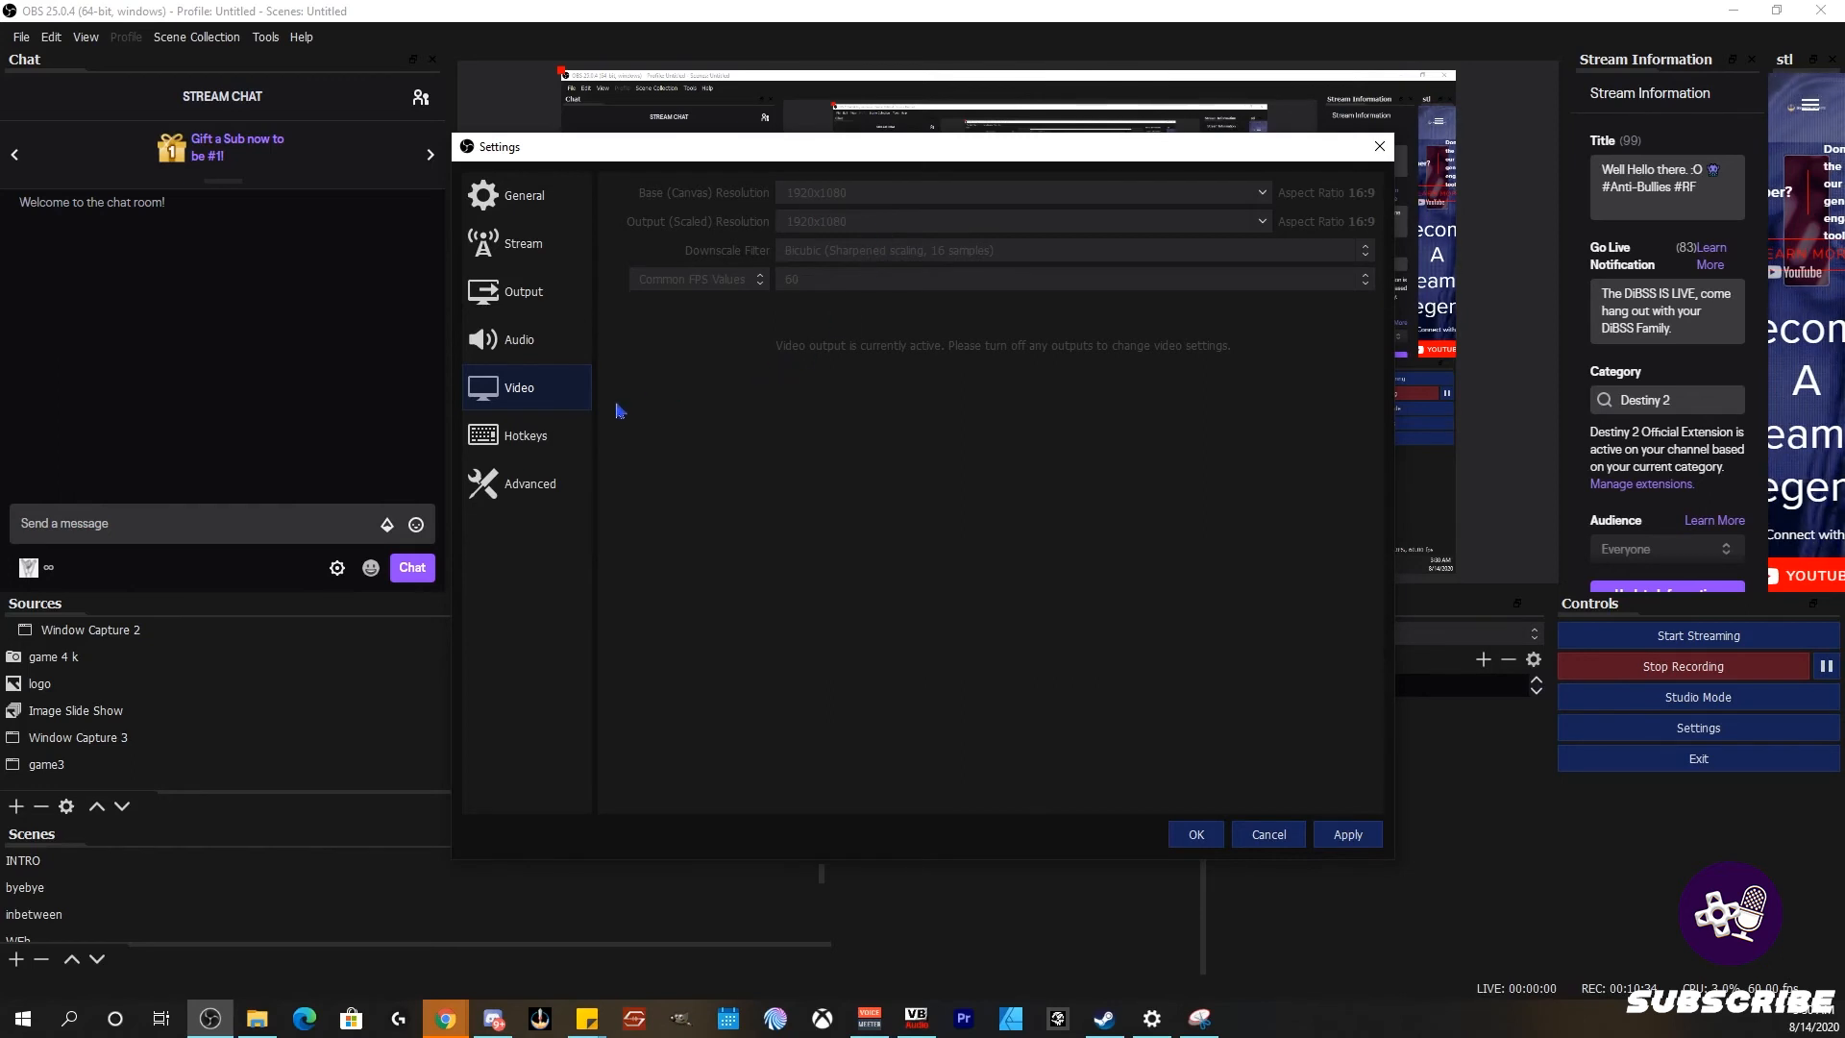
Step: Scroll through the unassigned streaming, recording and scene hotkeys, focusing the BRB Switch to scene field
click(532, 434)
scroll(910, 338, down, 5)
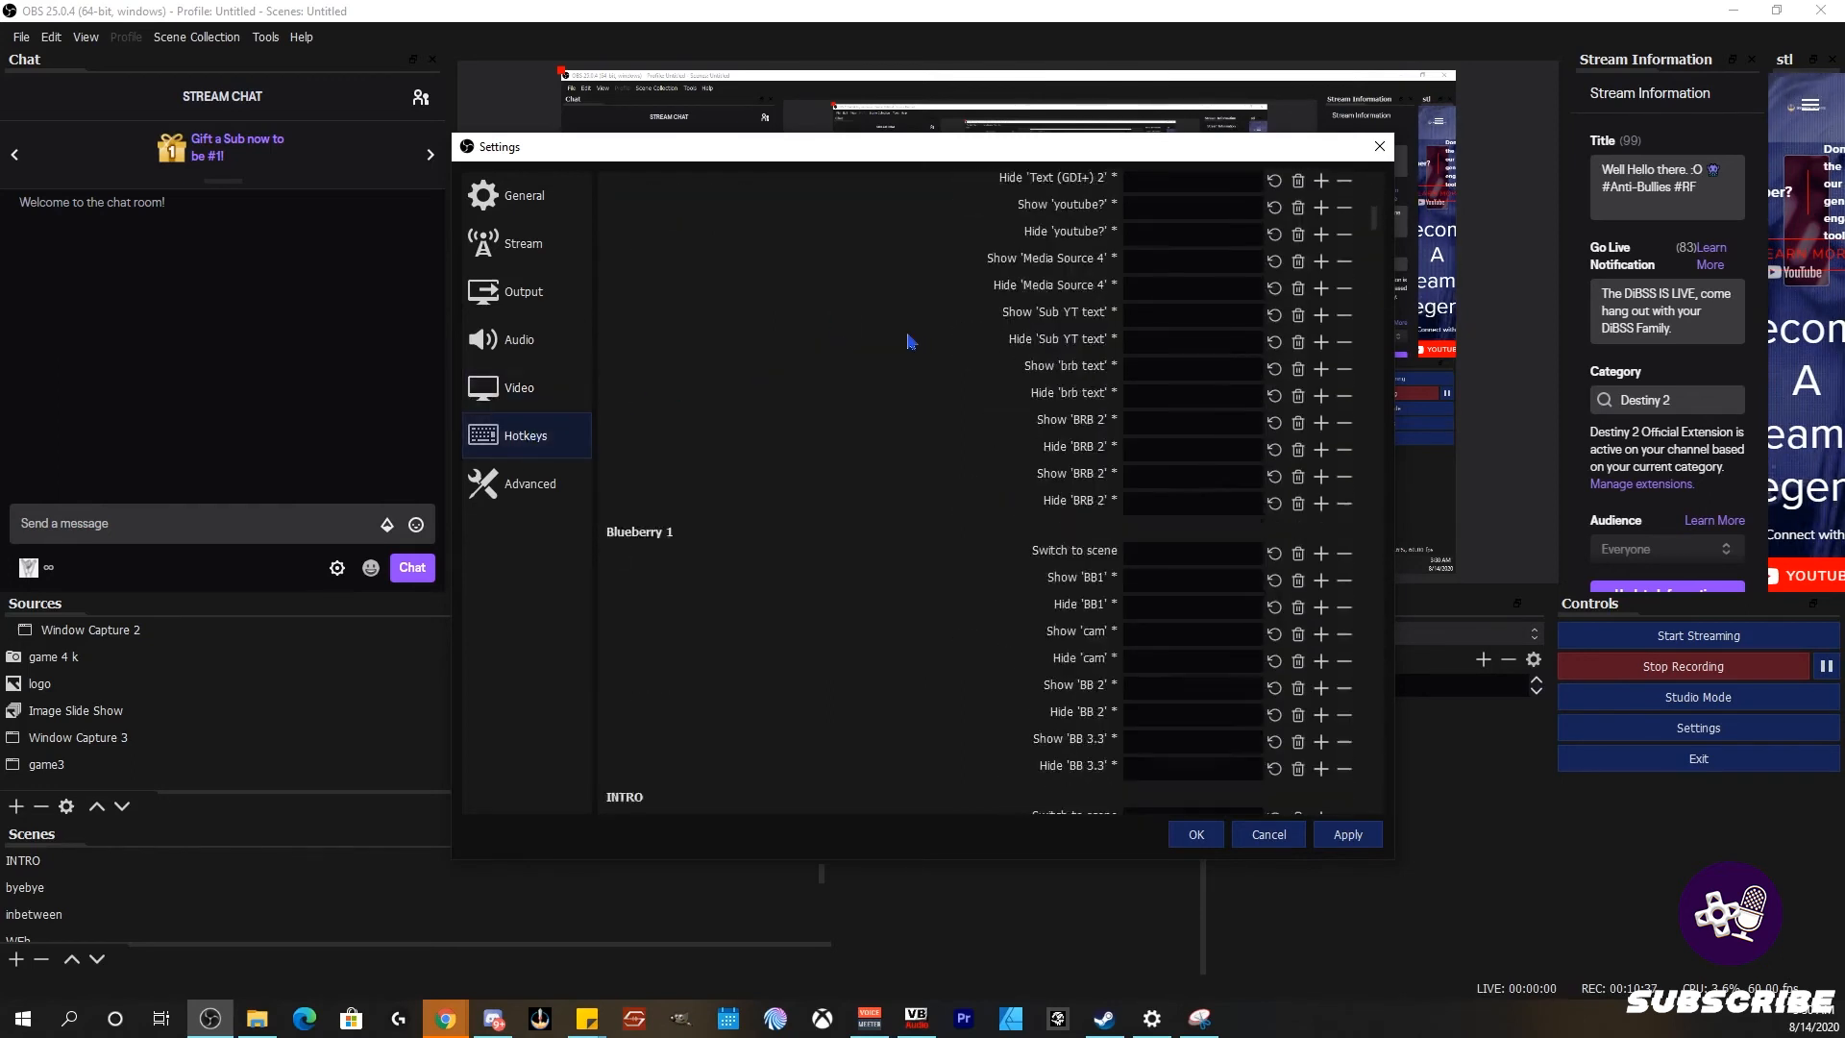
scroll(834, 362, up, 4)
scroll(728, 449, up, 2)
scroll(730, 461, down, 2)
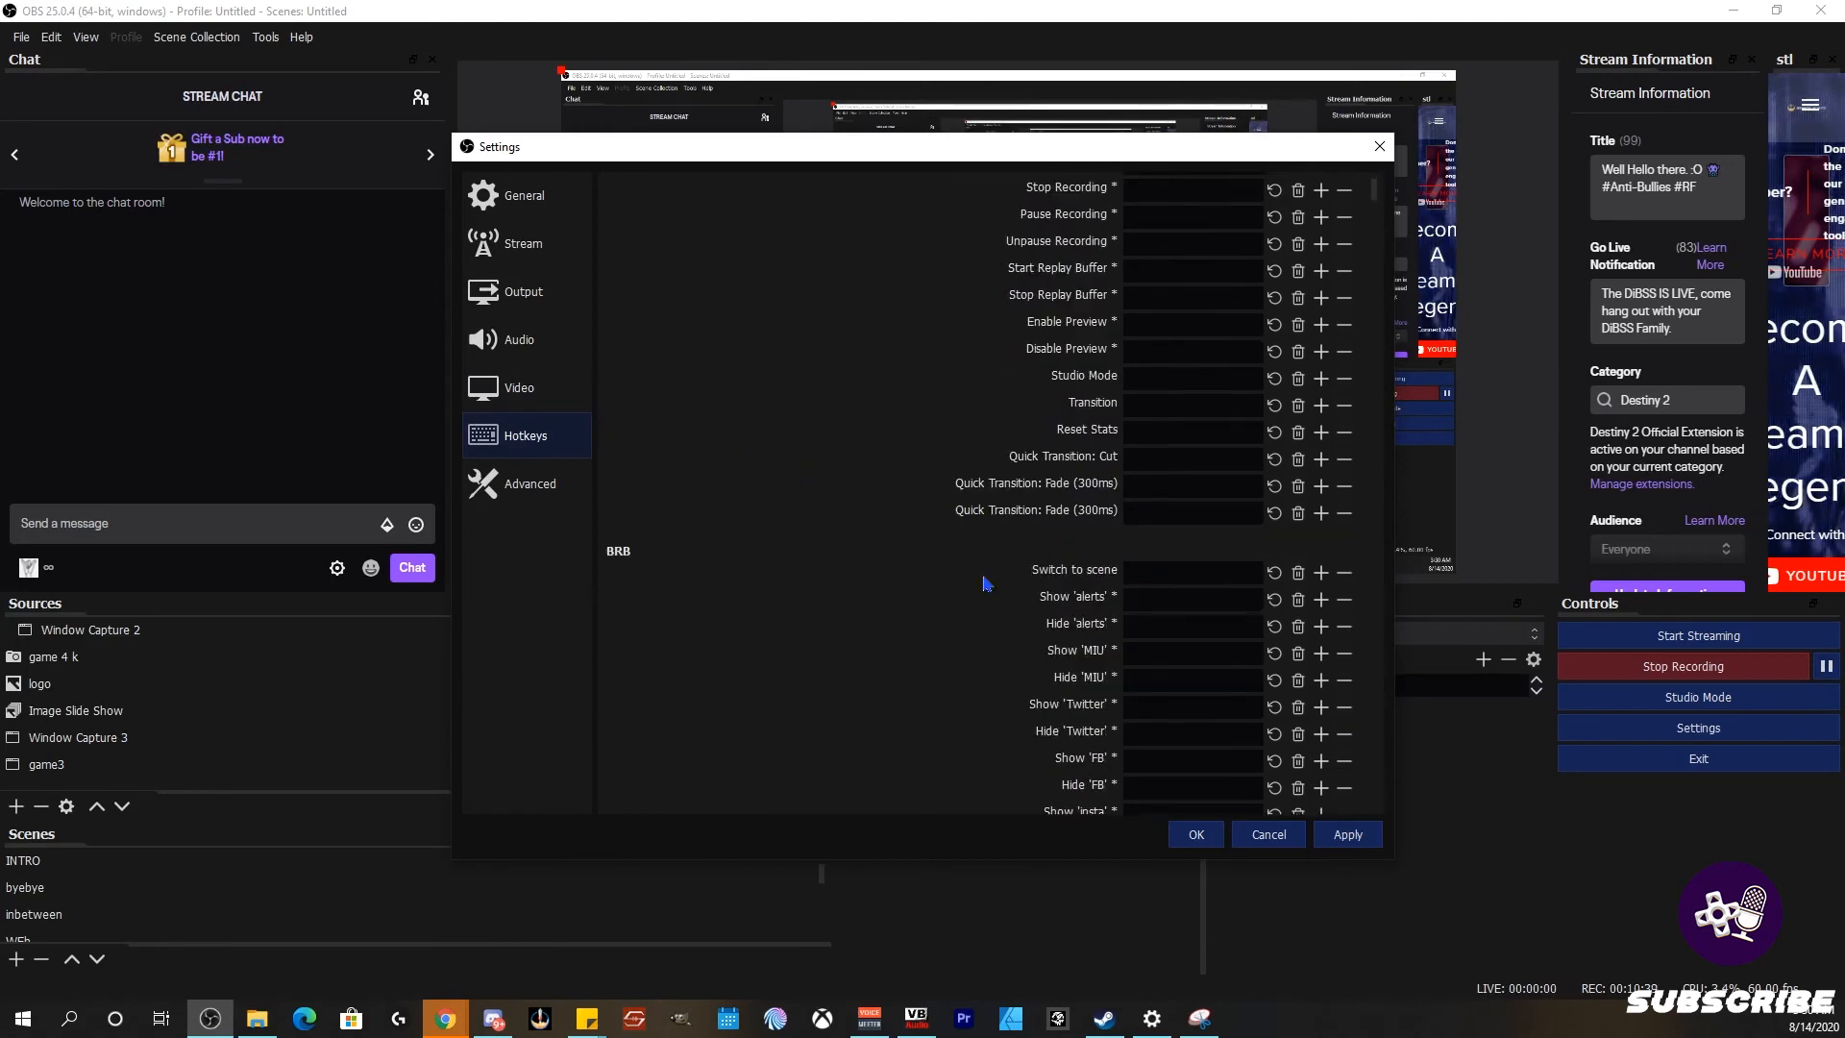
scroll(675, 493, up, 2)
scroll(673, 471, down, 2)
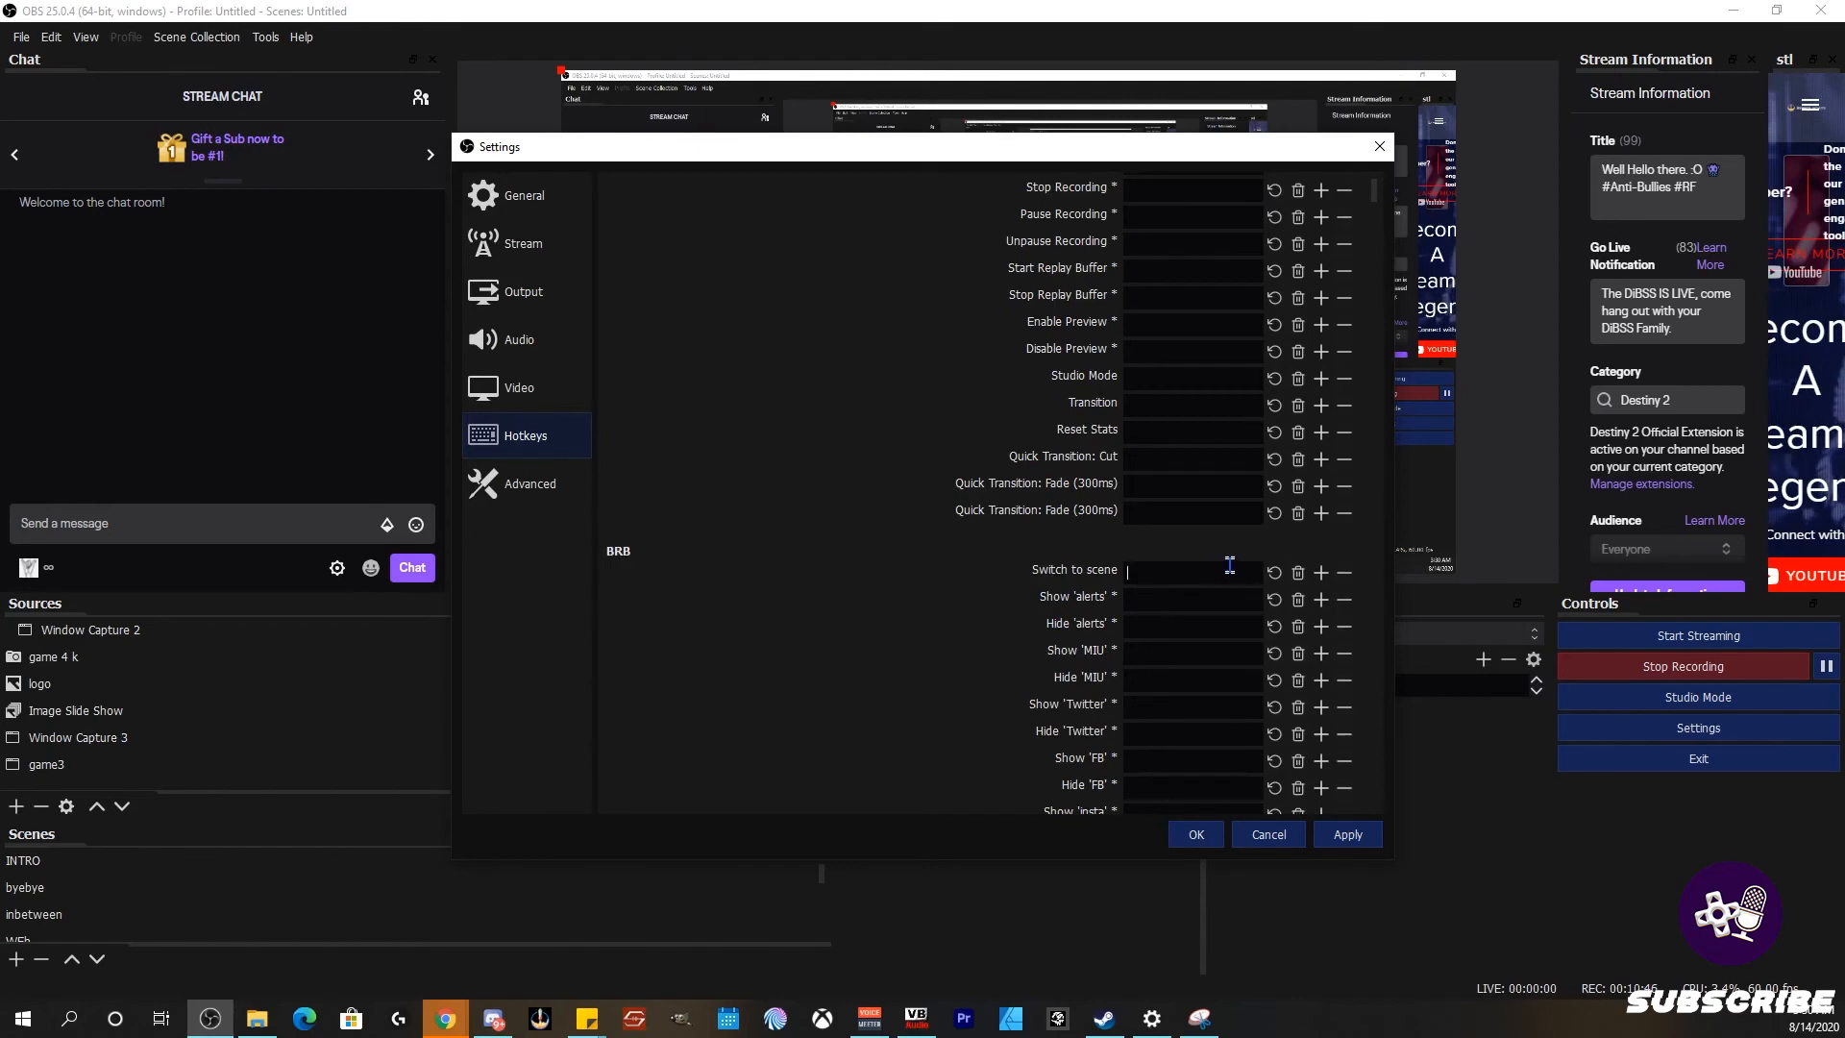
click(1158, 570)
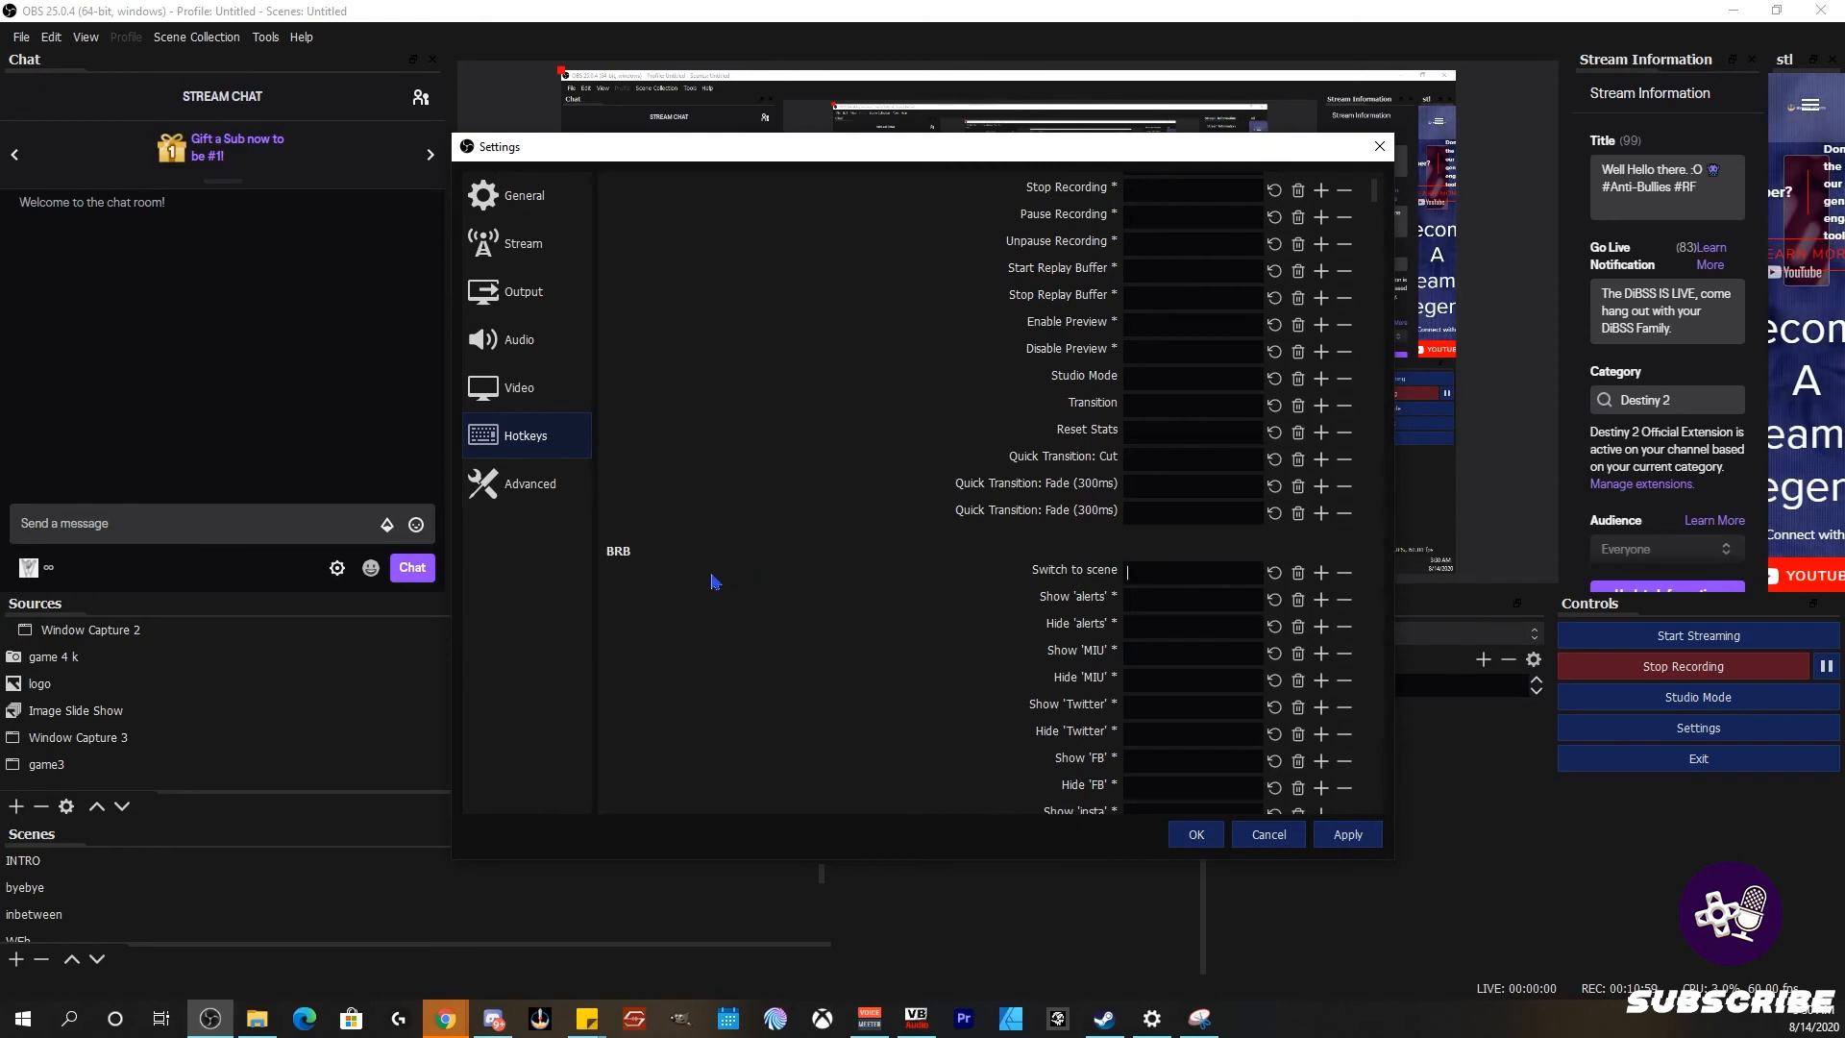
scroll(819, 600, up, 2)
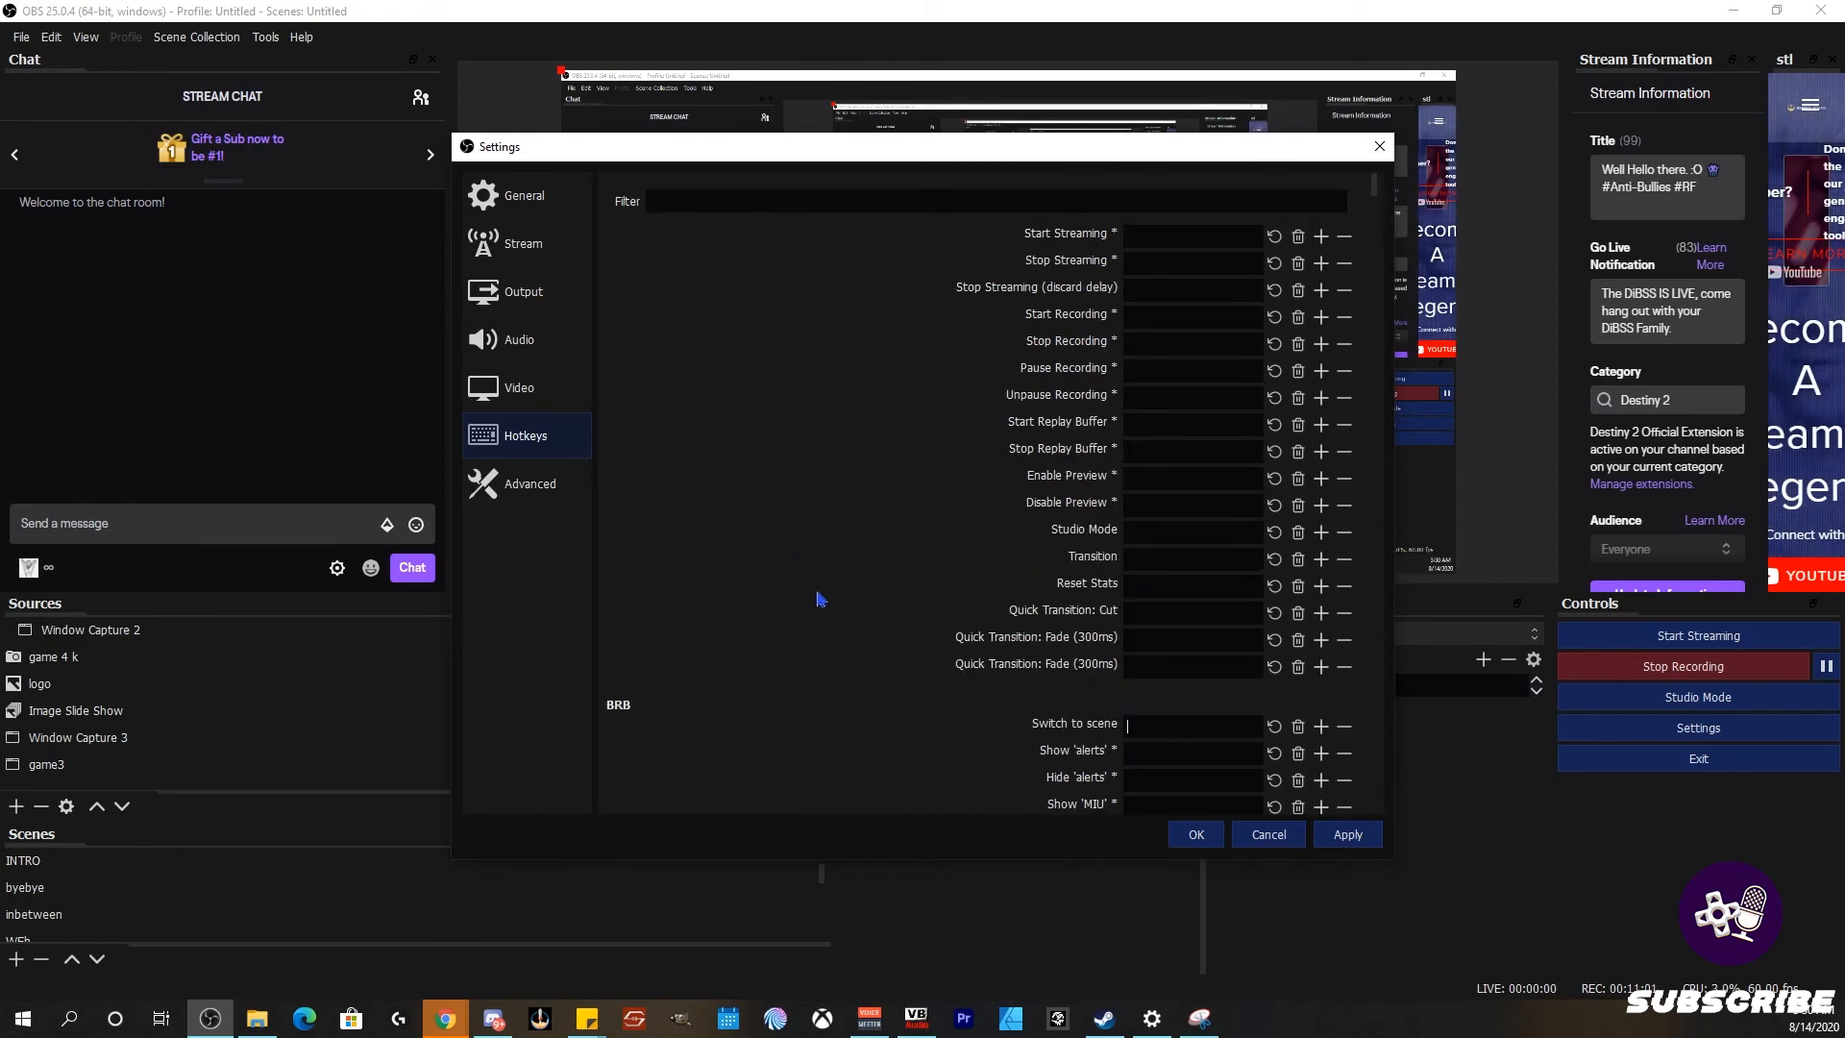
scroll(935, 452, down, 15)
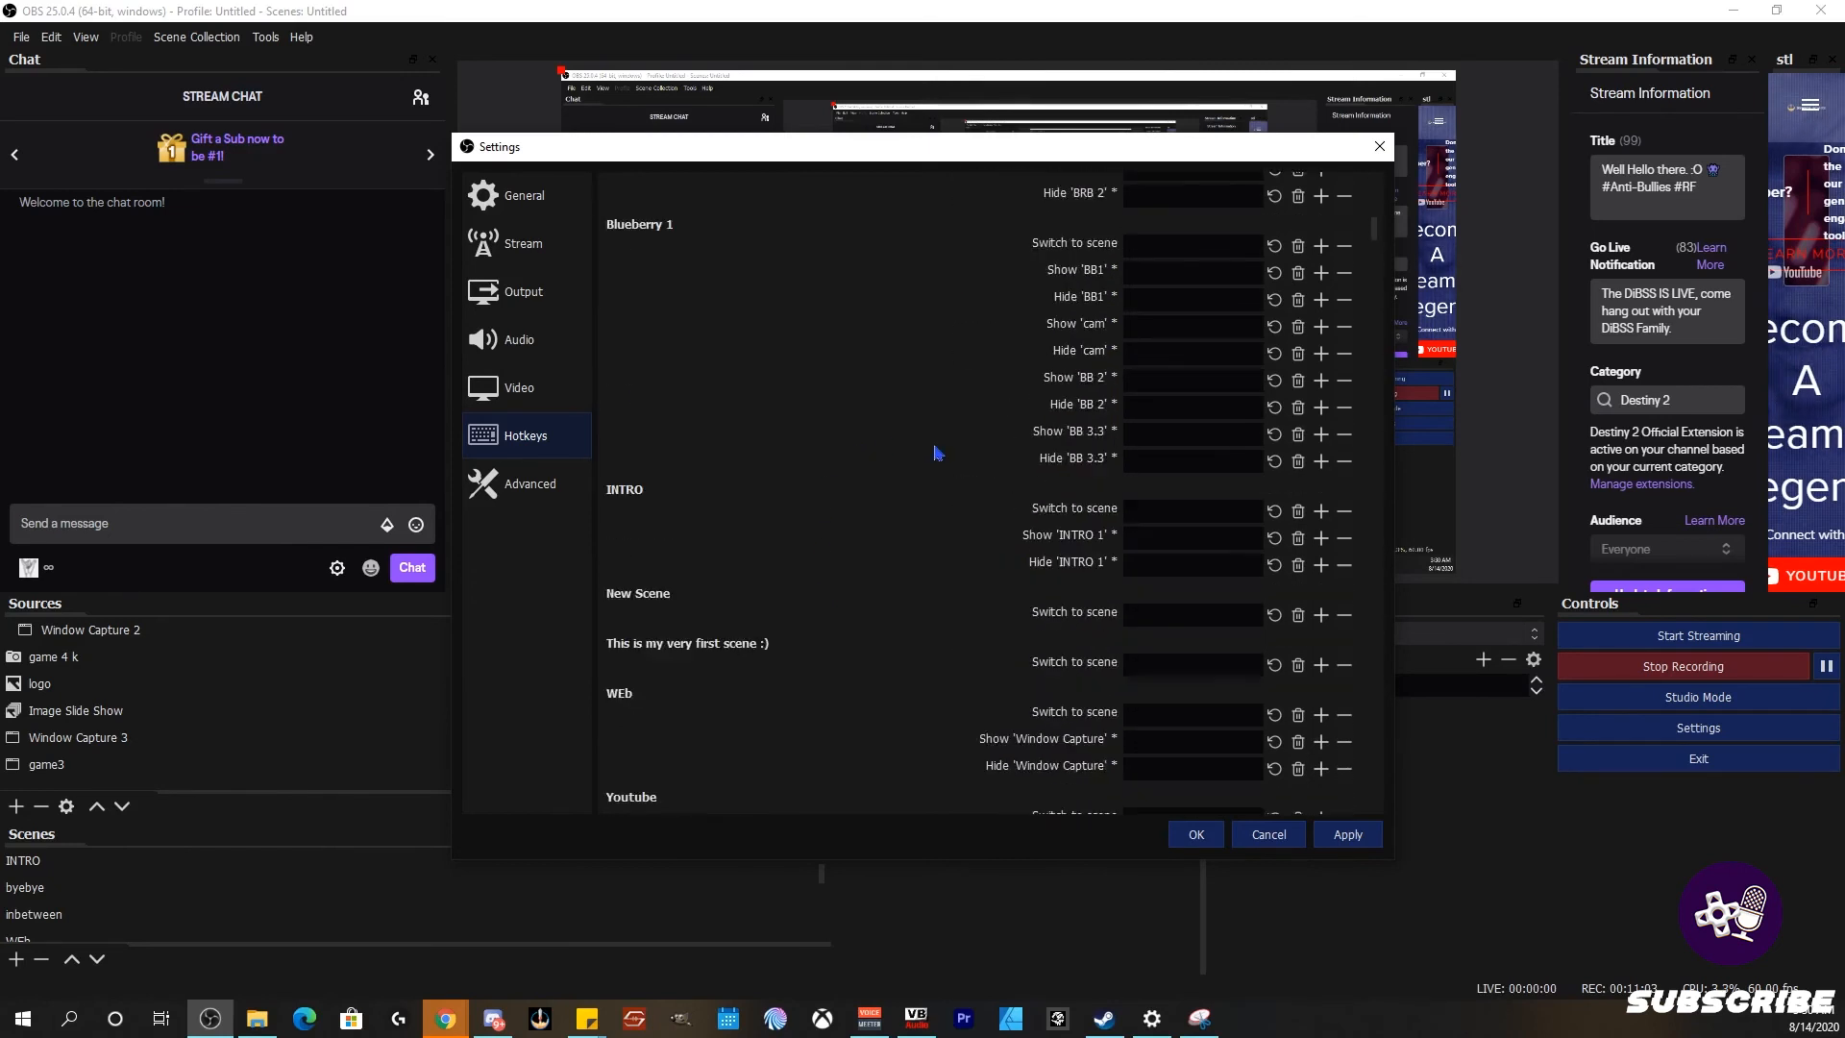
scroll(774, 587, up, 15)
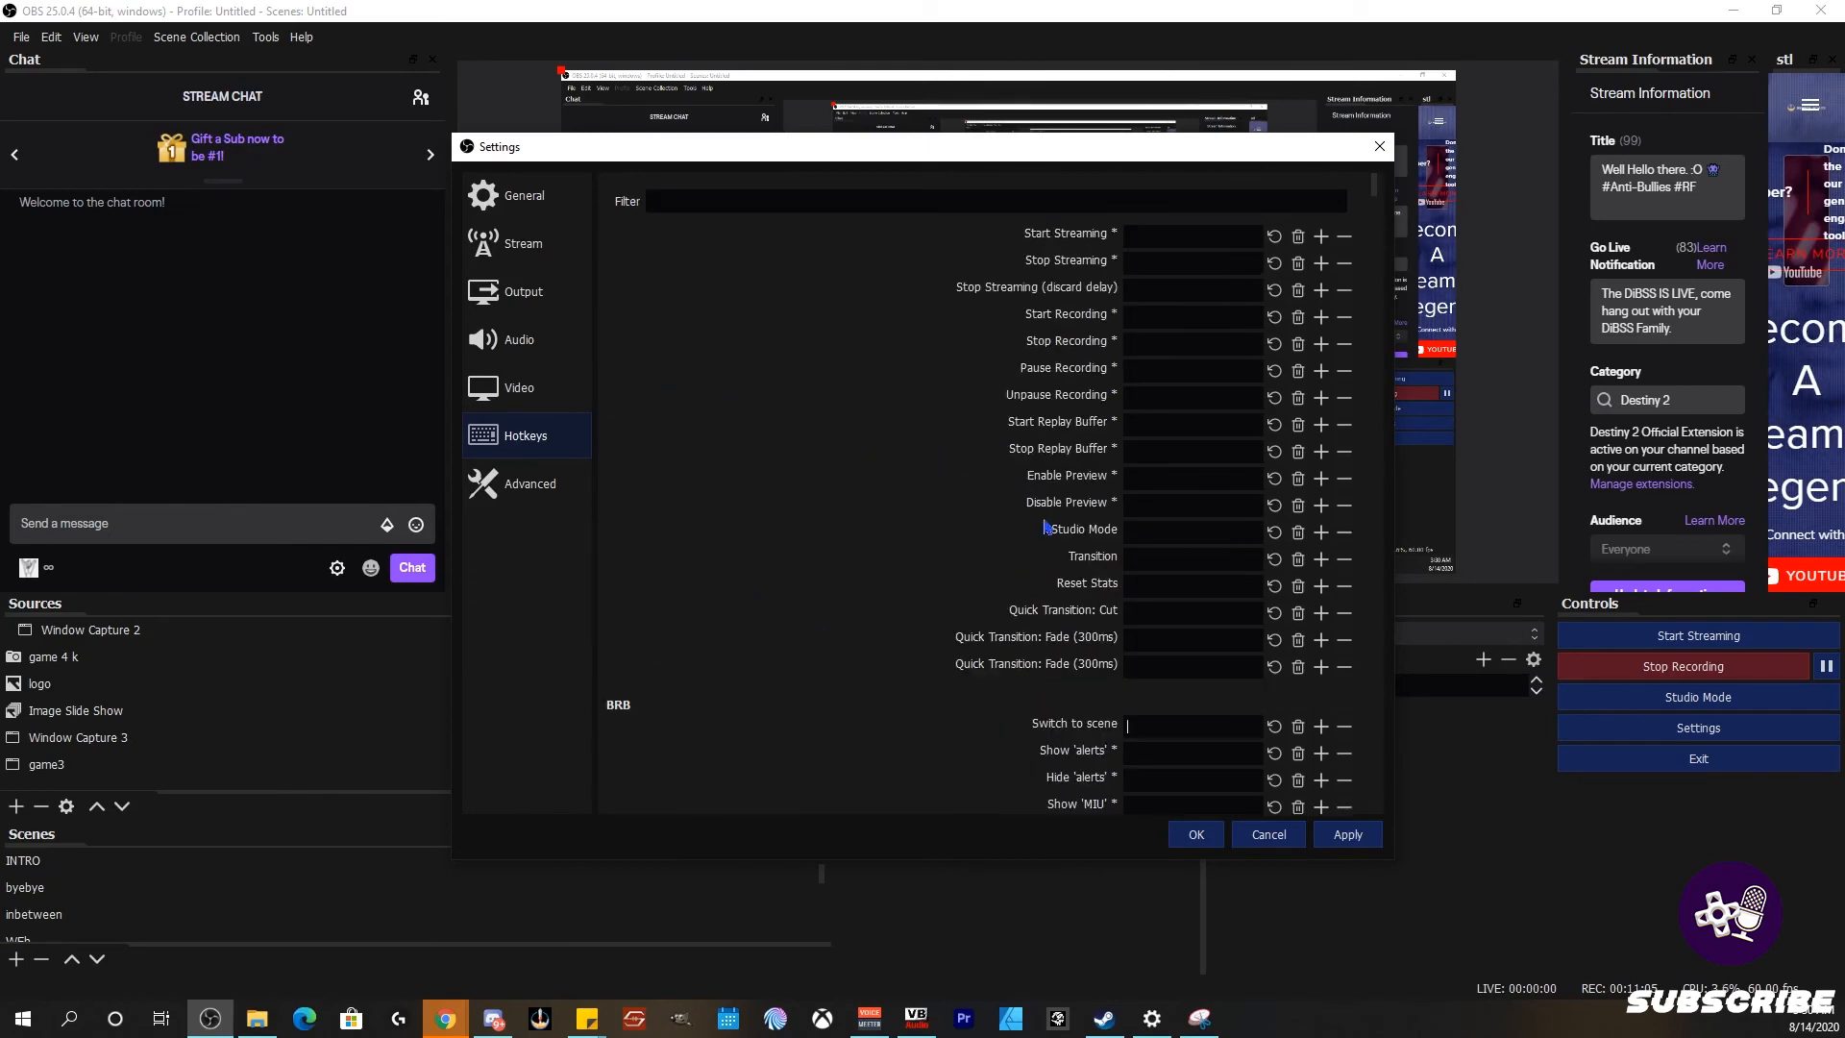